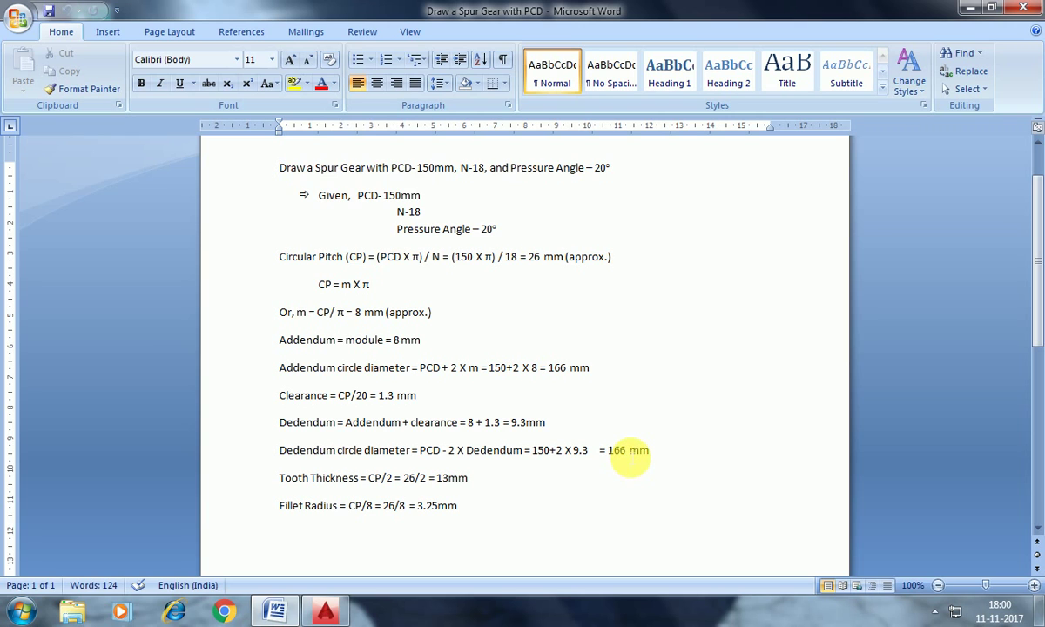
Change the plus in the dedendum diameter line to ' - ', giving 150 - 2 X 9.3
left_click(630, 460)
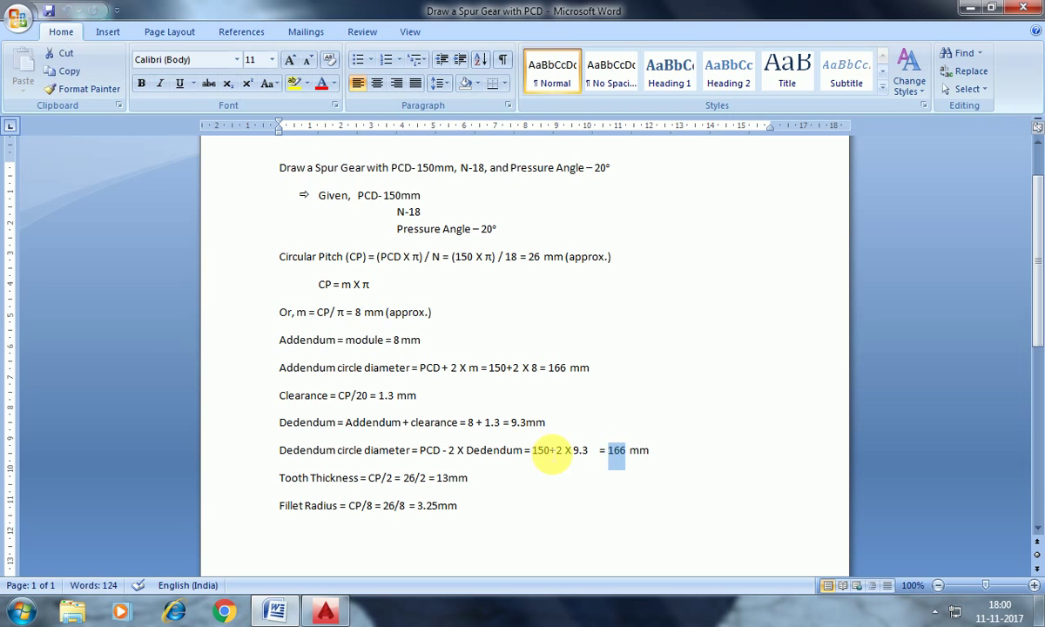
left_click(558, 451)
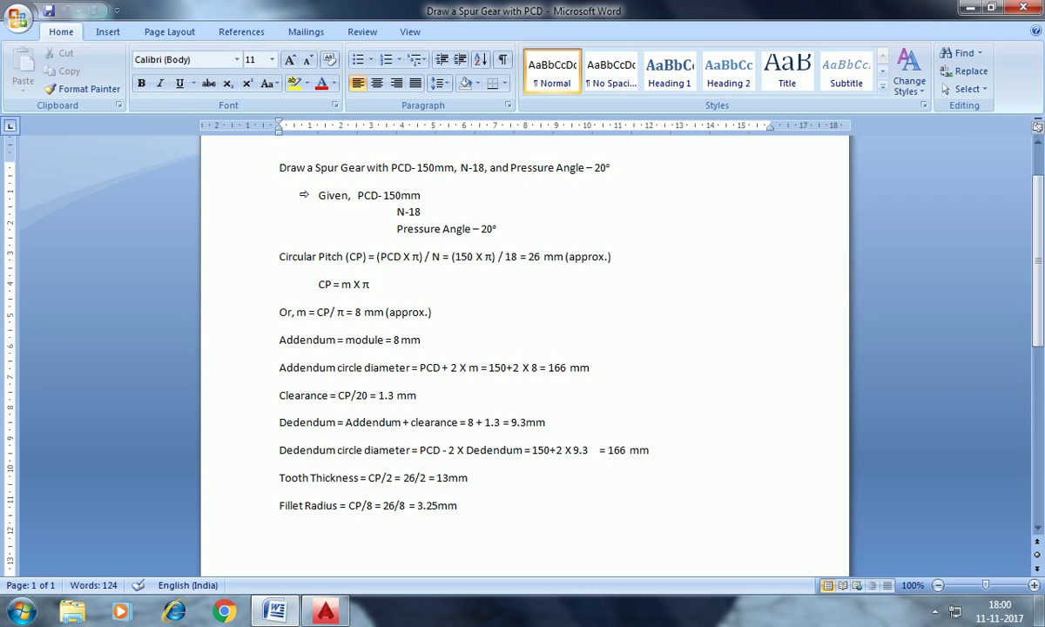
key("BackSpace")
type("-*")
key("BackSpace")
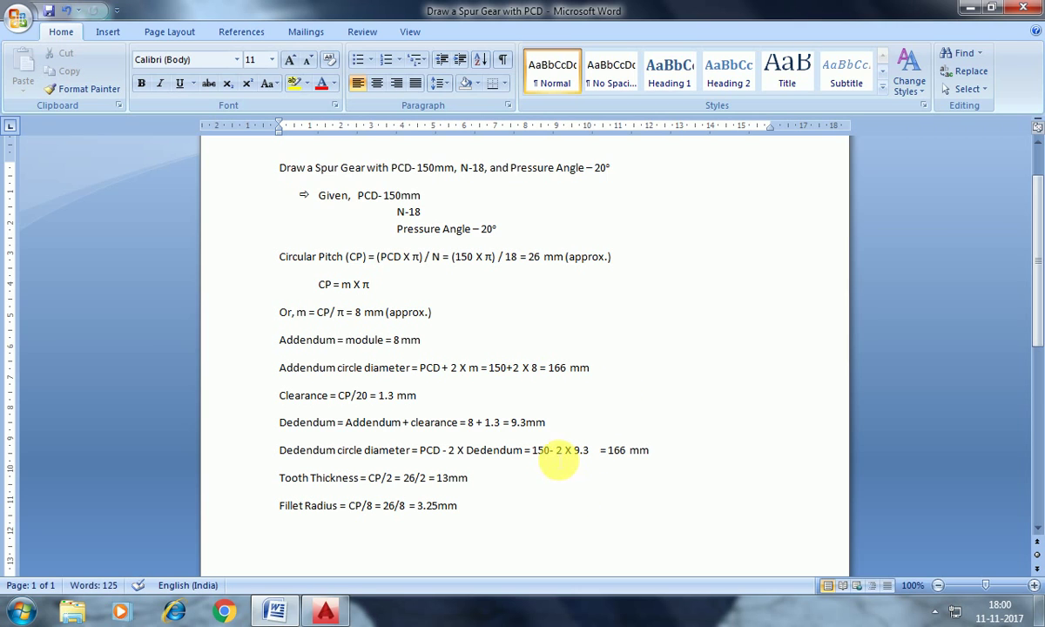
left_click(558, 454)
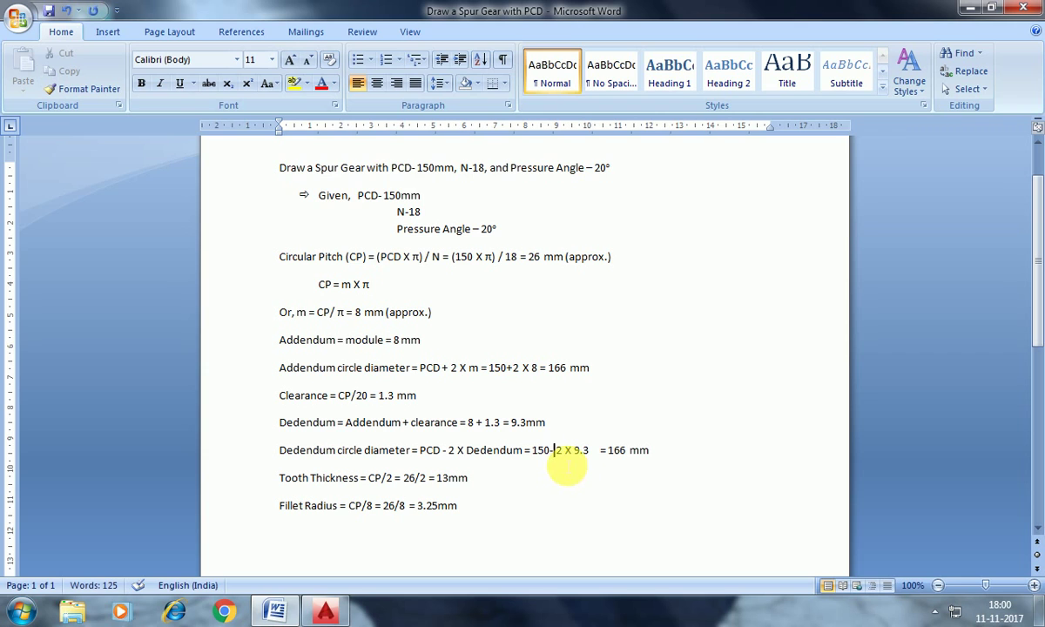
left_click(552, 450)
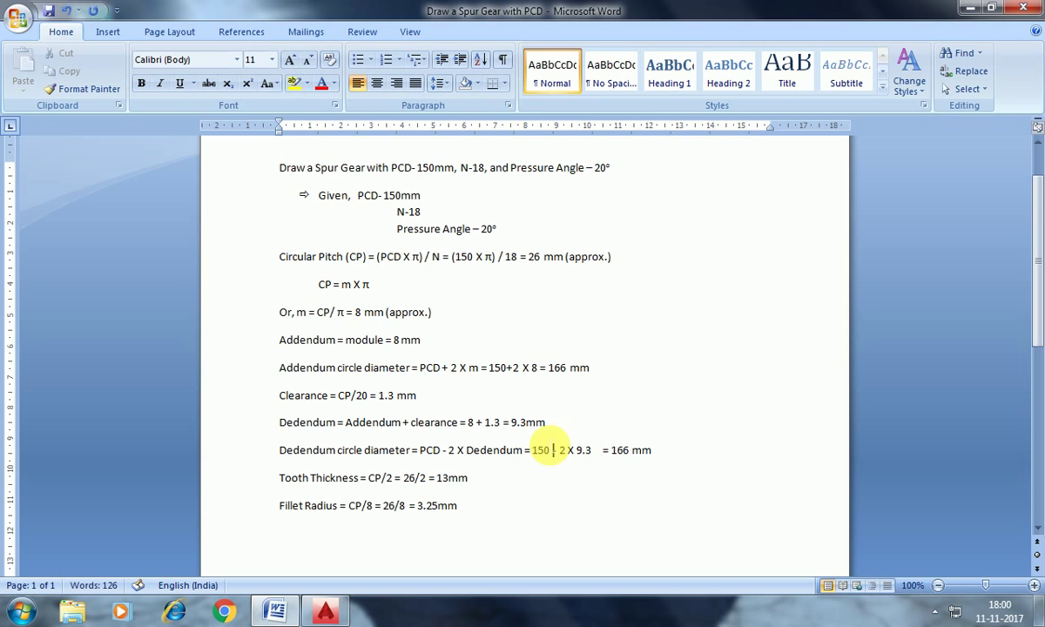
Replace the old result 166 with 131.4
double_click(616, 450)
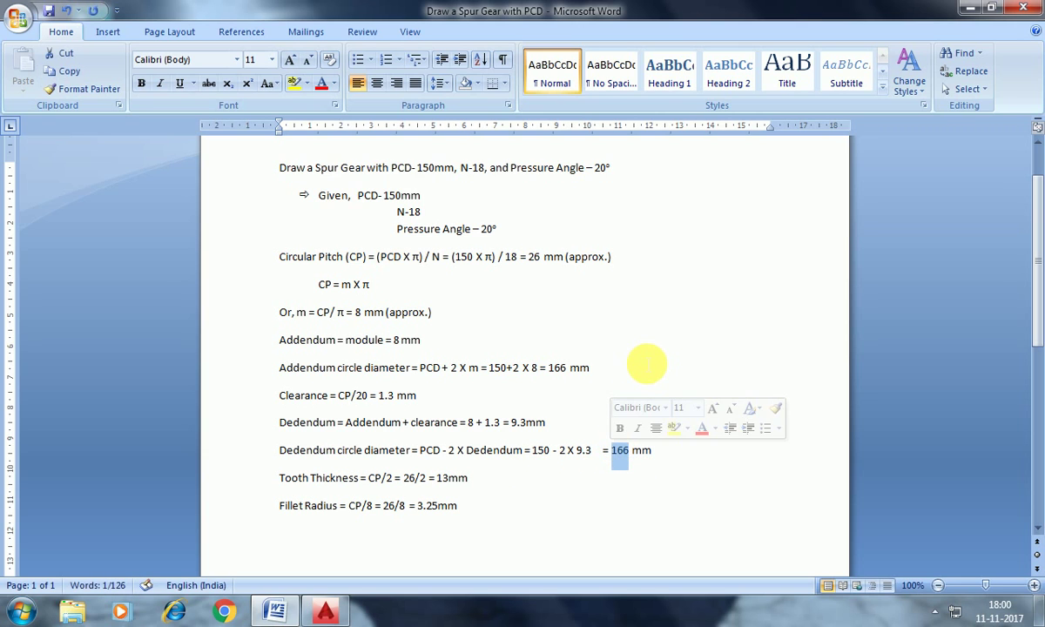
type("131.4")
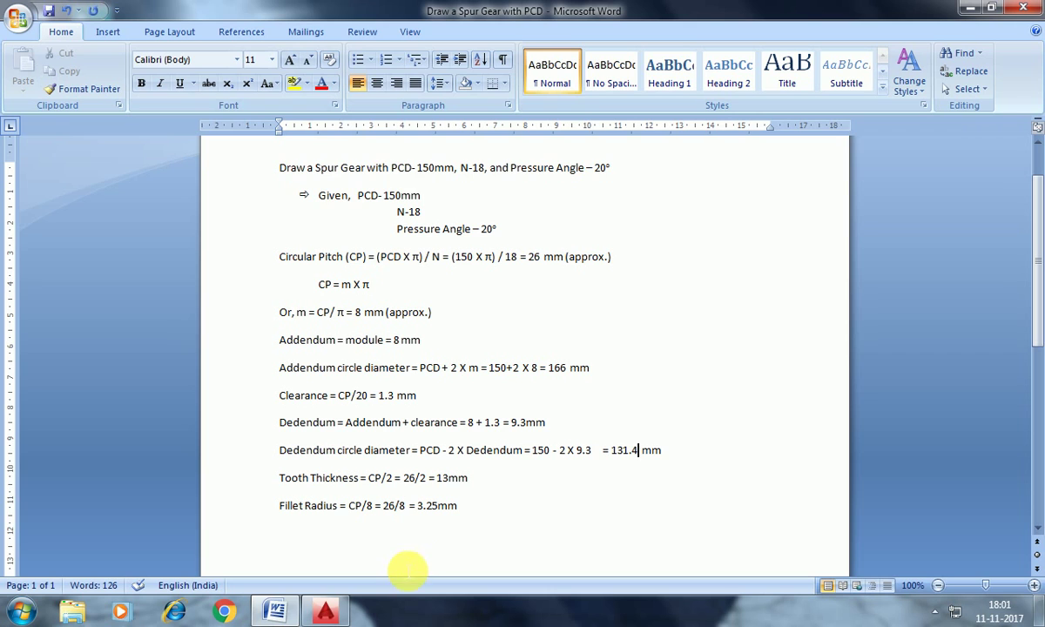
mouse_move(327, 616)
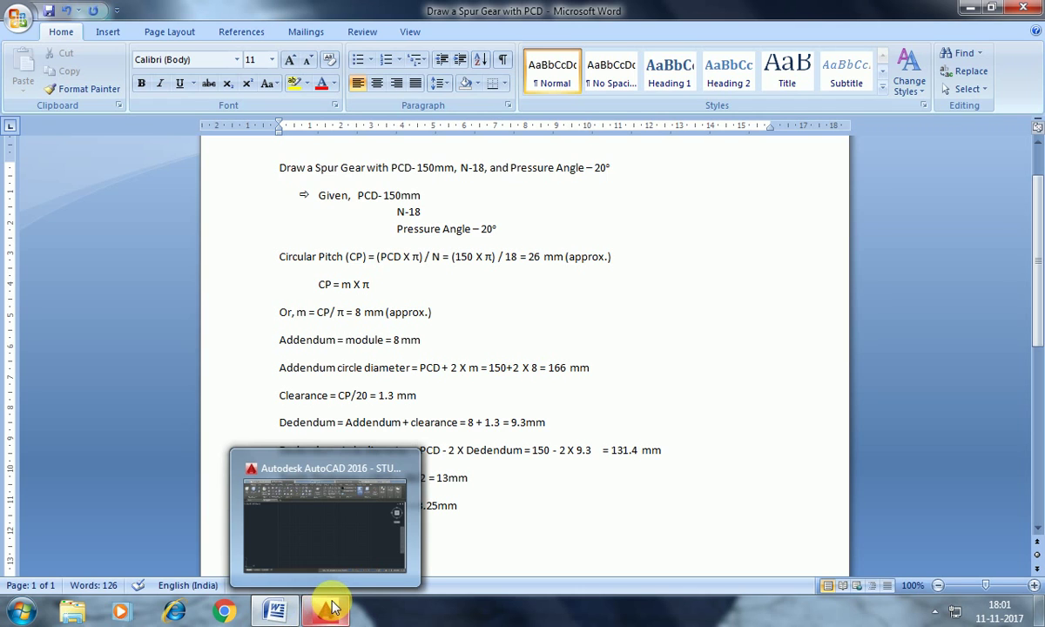
Switch to AutoCAD and draw a circle of diameter 150 in Drawing1
left_click(327, 610)
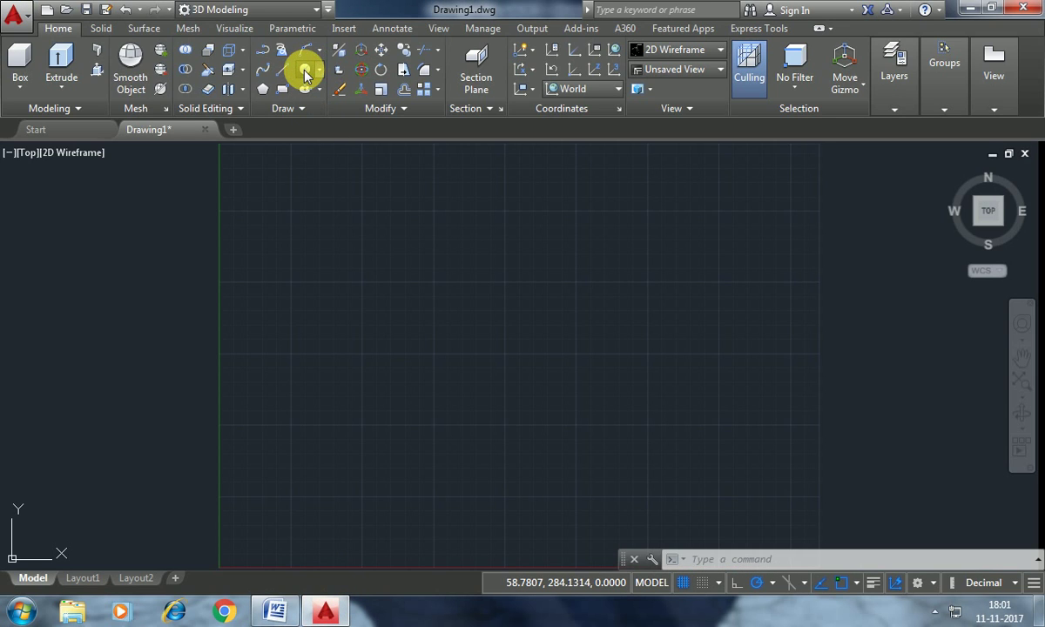
left_click(305, 70)
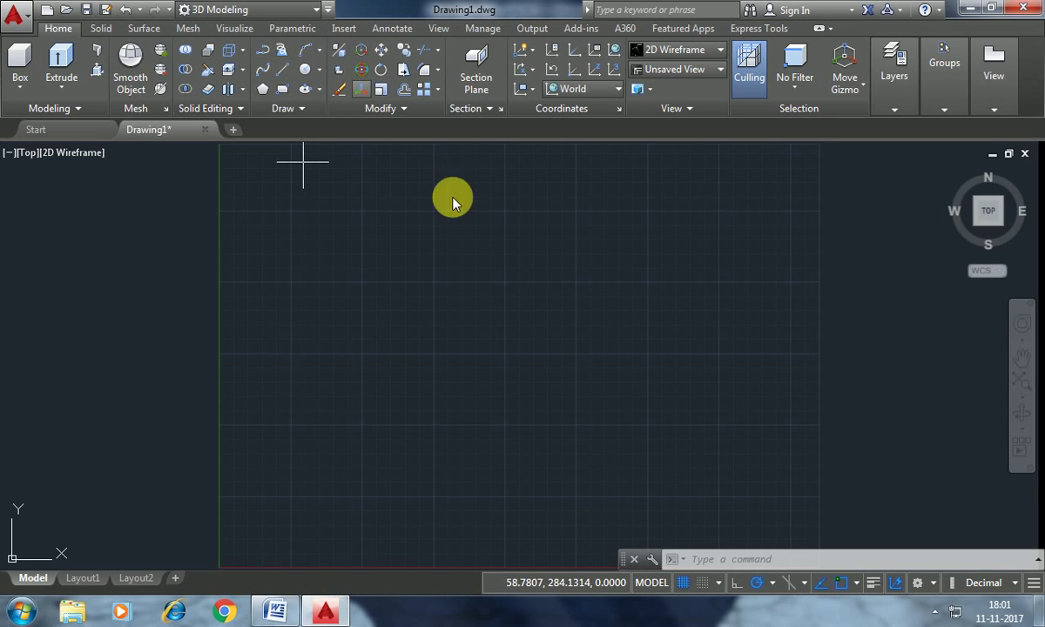
left_click(503, 363)
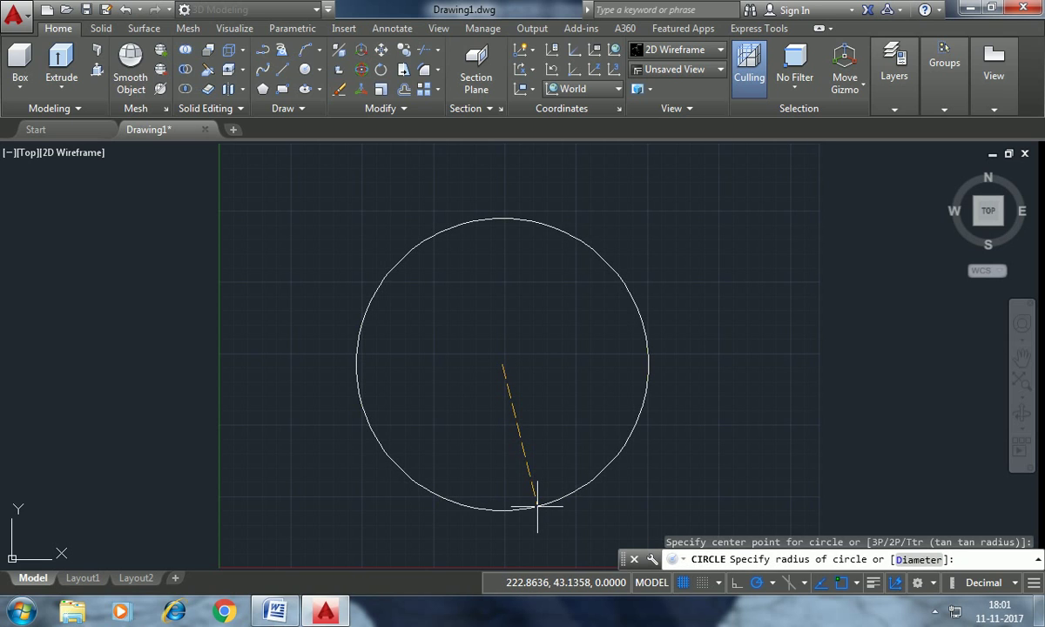
type("d")
key("Return")
type("150")
key("Return")
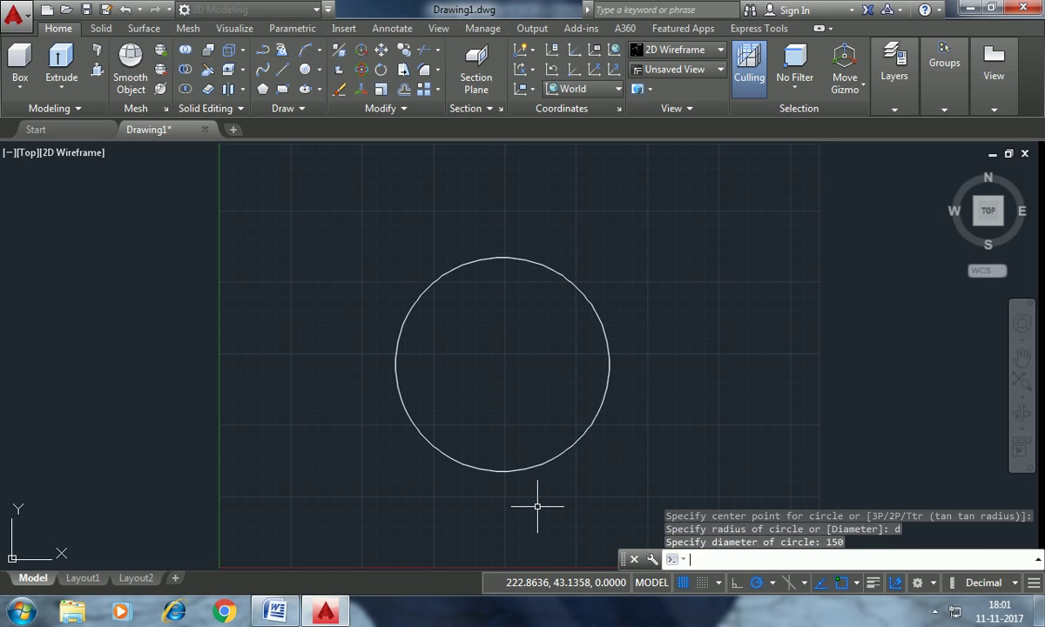
scroll(517, 370, "up", 2)
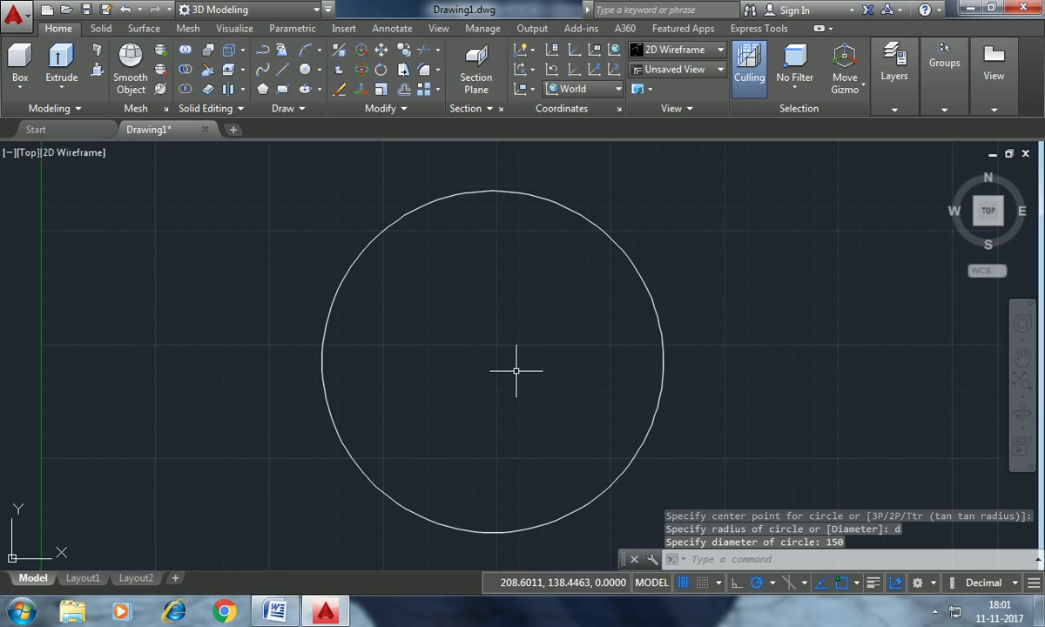
scroll(516, 371, "up", 2)
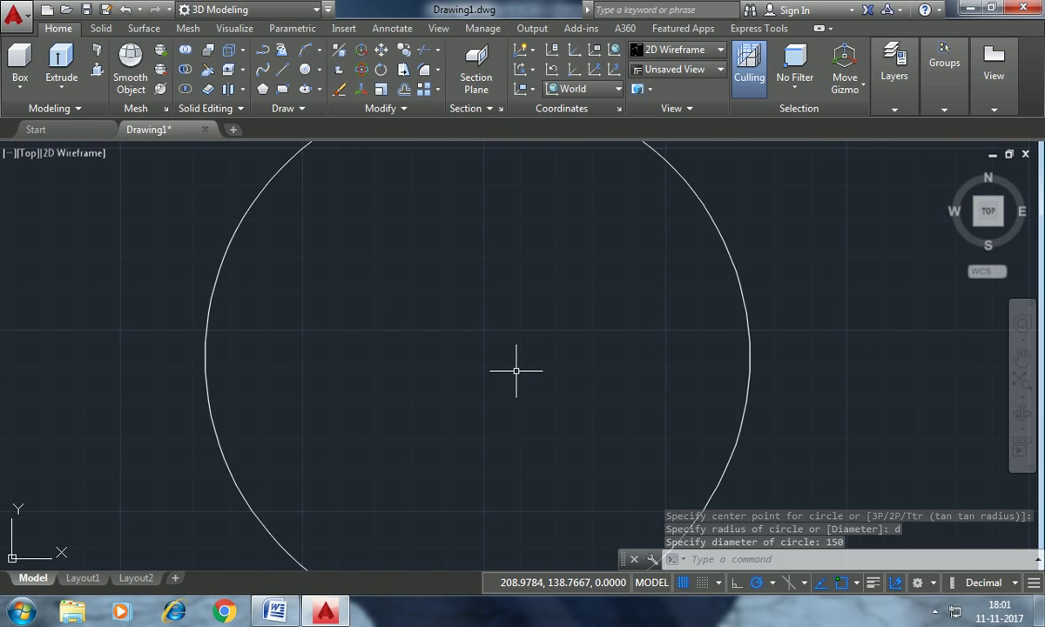
scroll(518, 367, "down", 2)
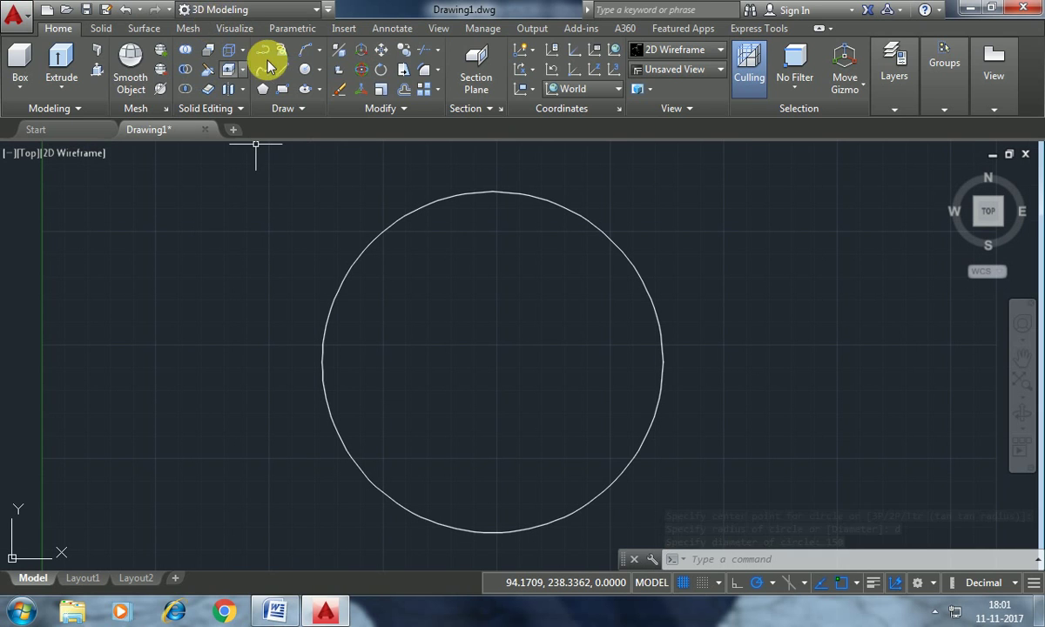
Draw a vertical radius to the circle's top, then a 15-unit line at 20° from it
left_click(281, 68)
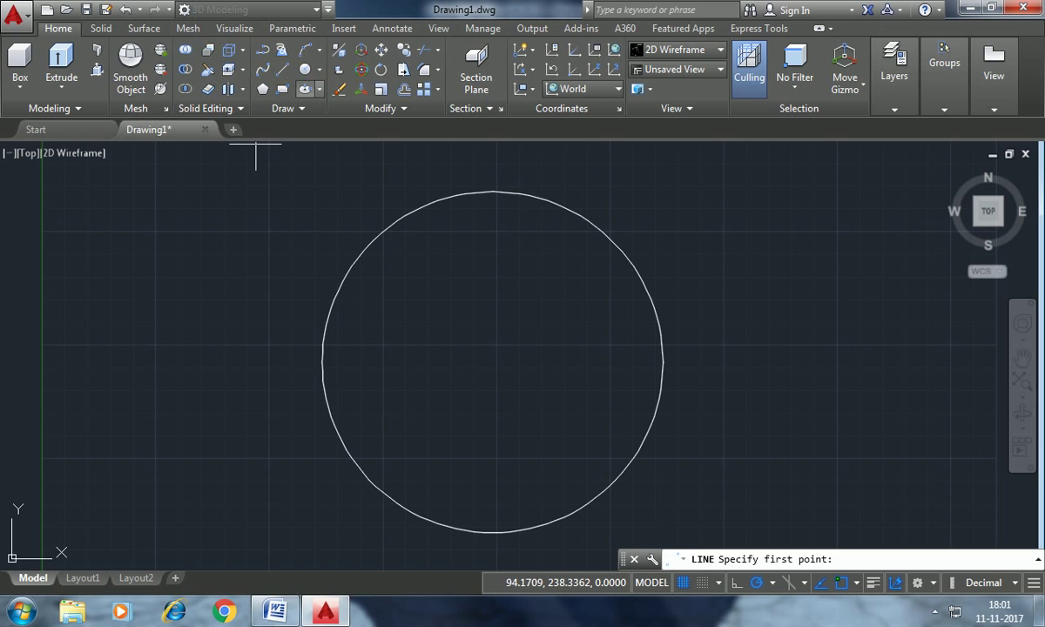
left_click(492, 361)
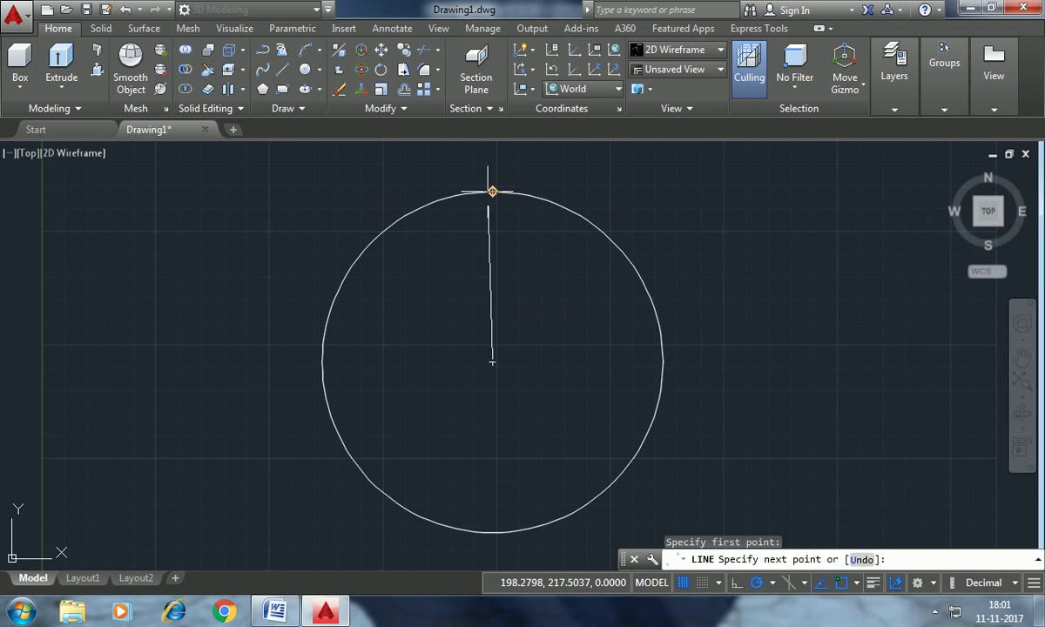
left_click(492, 192)
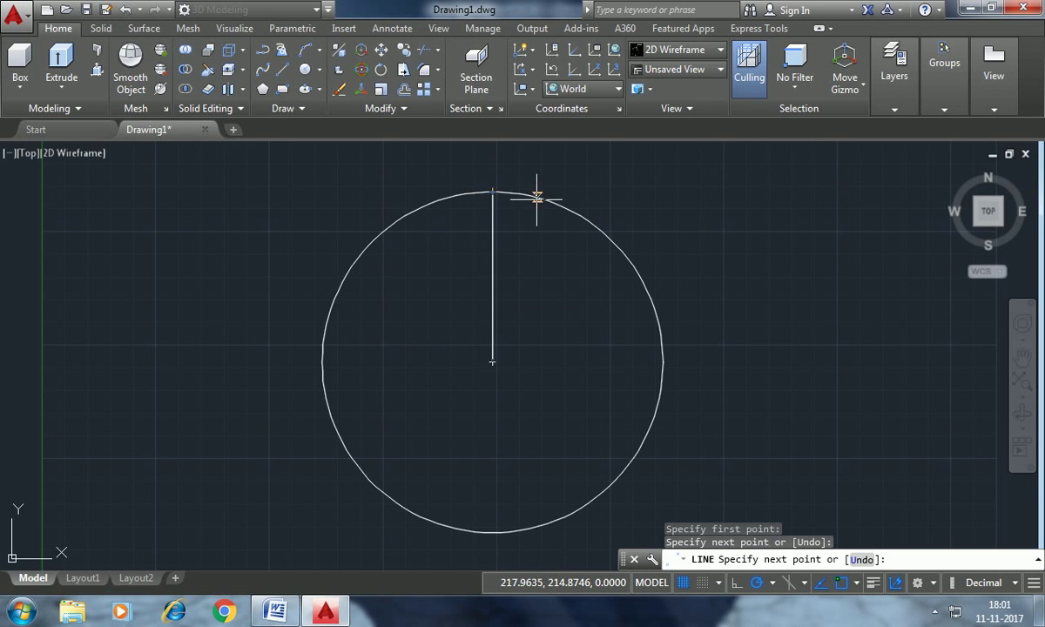
type("@")
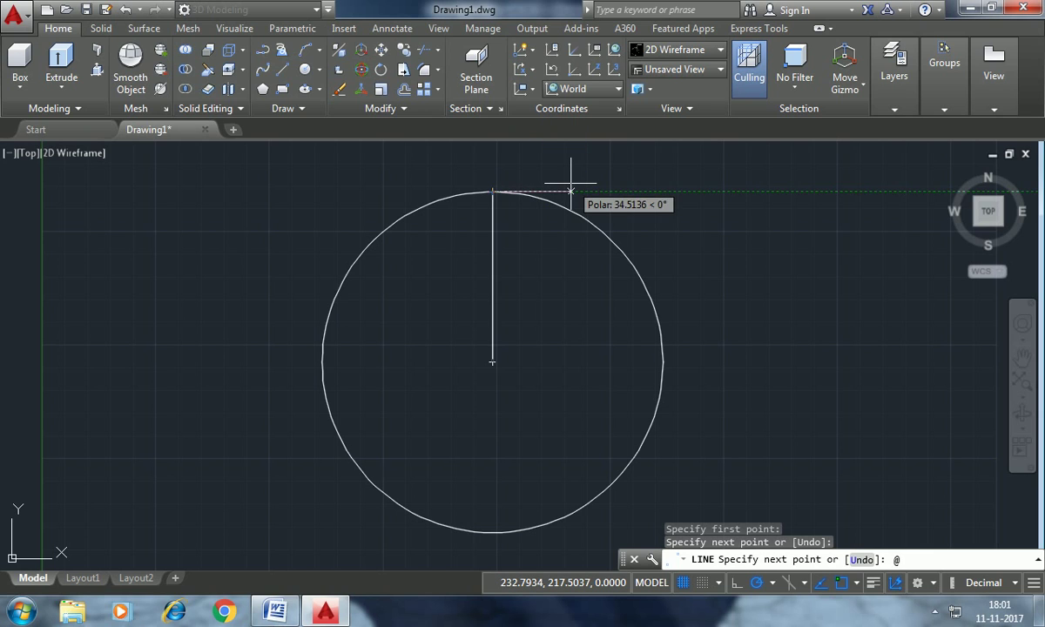
type("15<20")
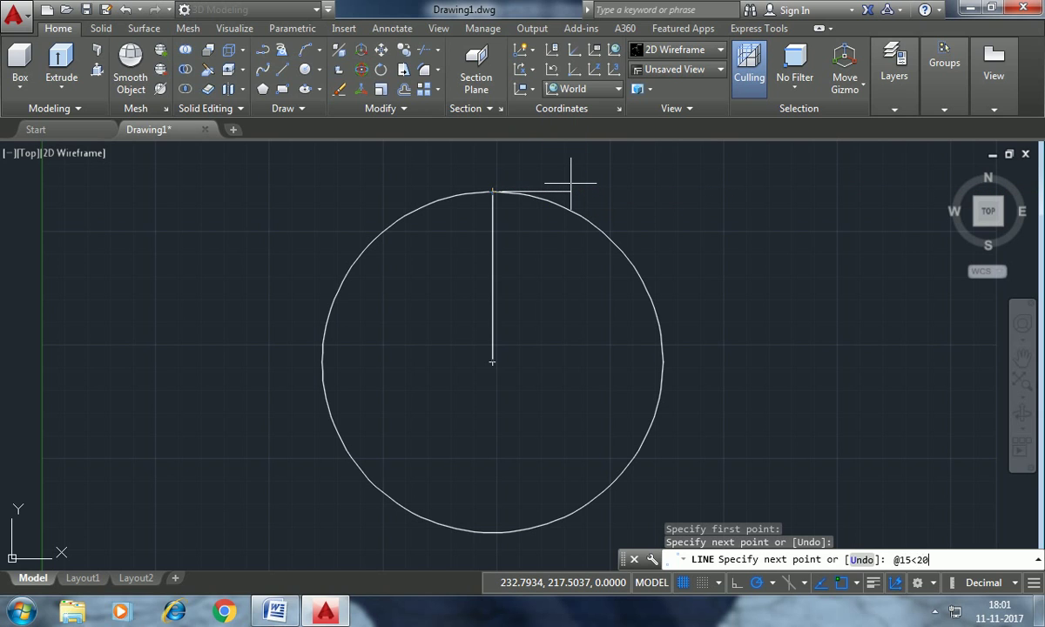
key("Return")
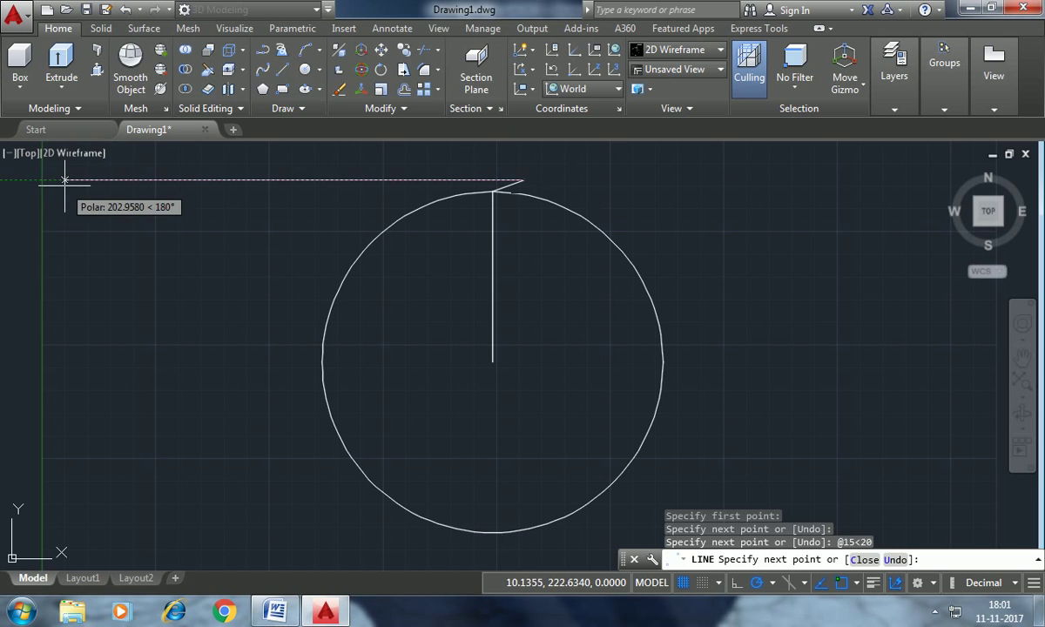
key("Escape")
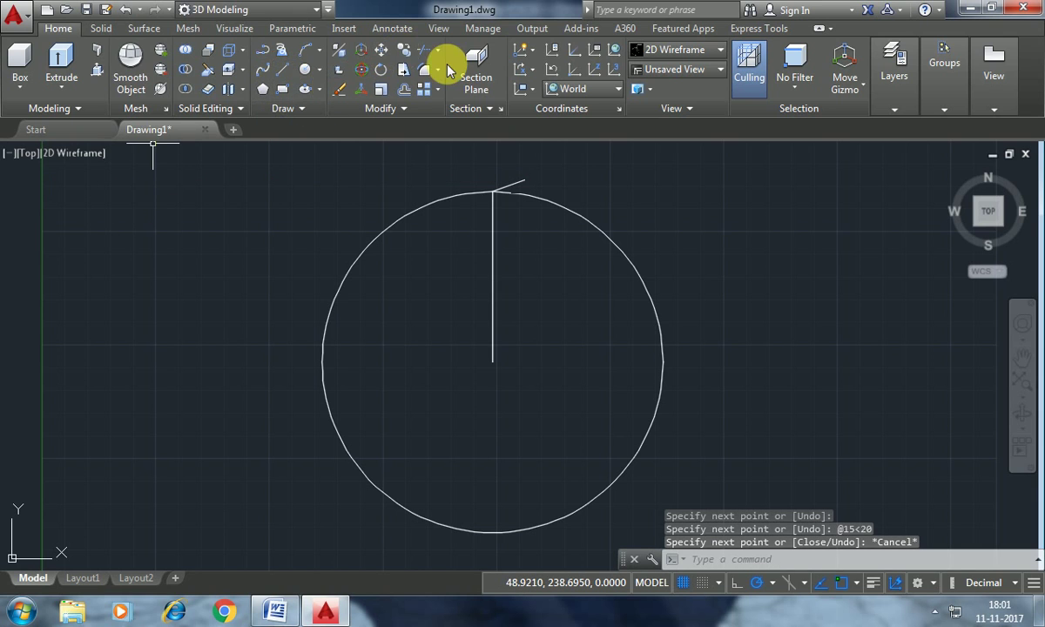
Extend the short top line and the tangent line to the circle boundary
left_click(435, 54)
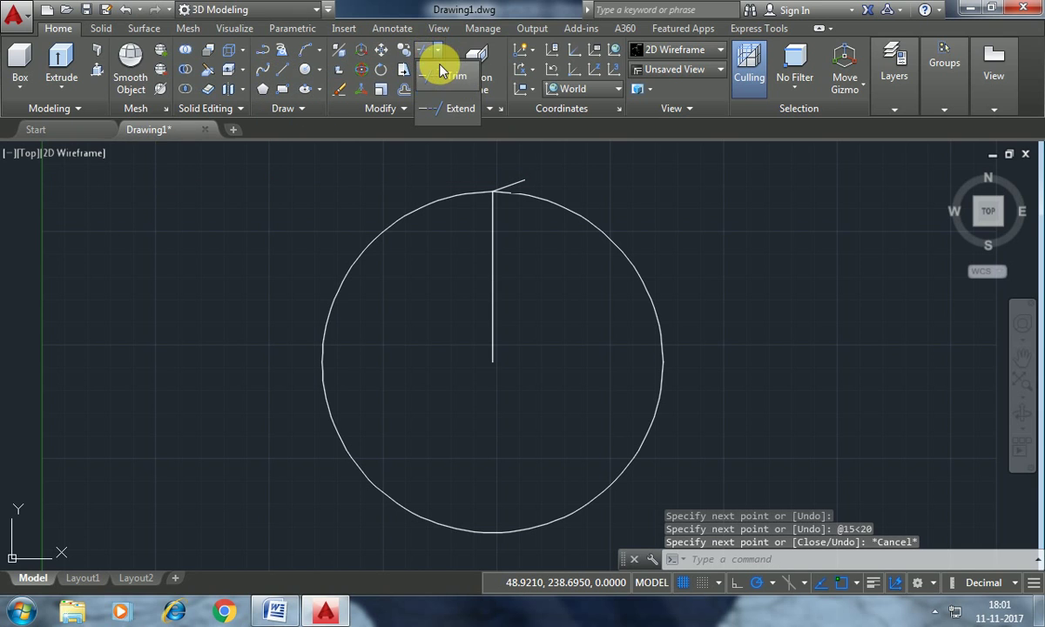
left_click(442, 107)
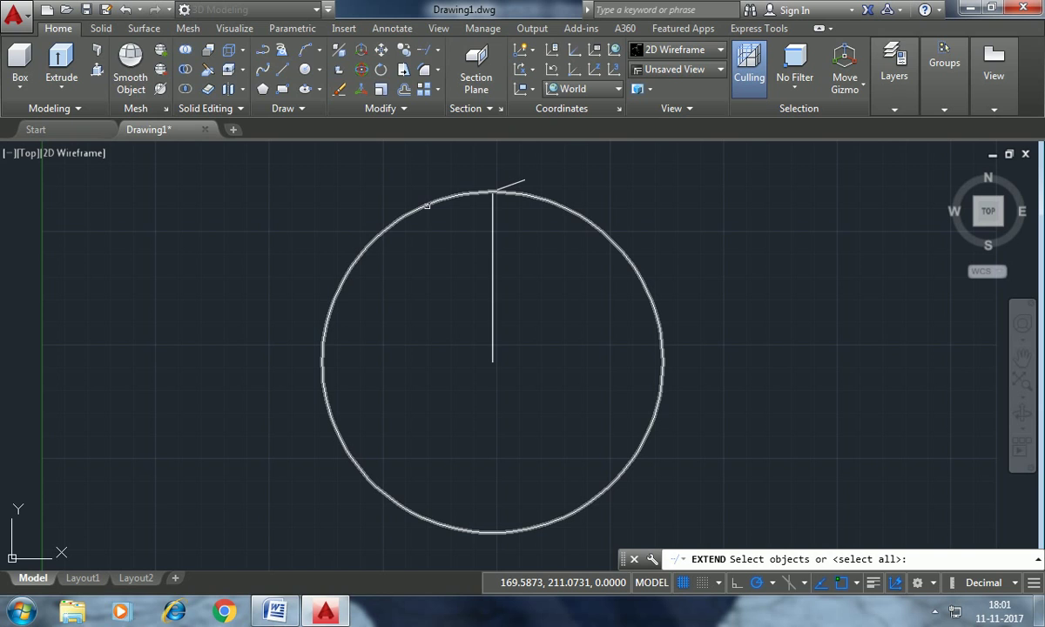
left_click(427, 205)
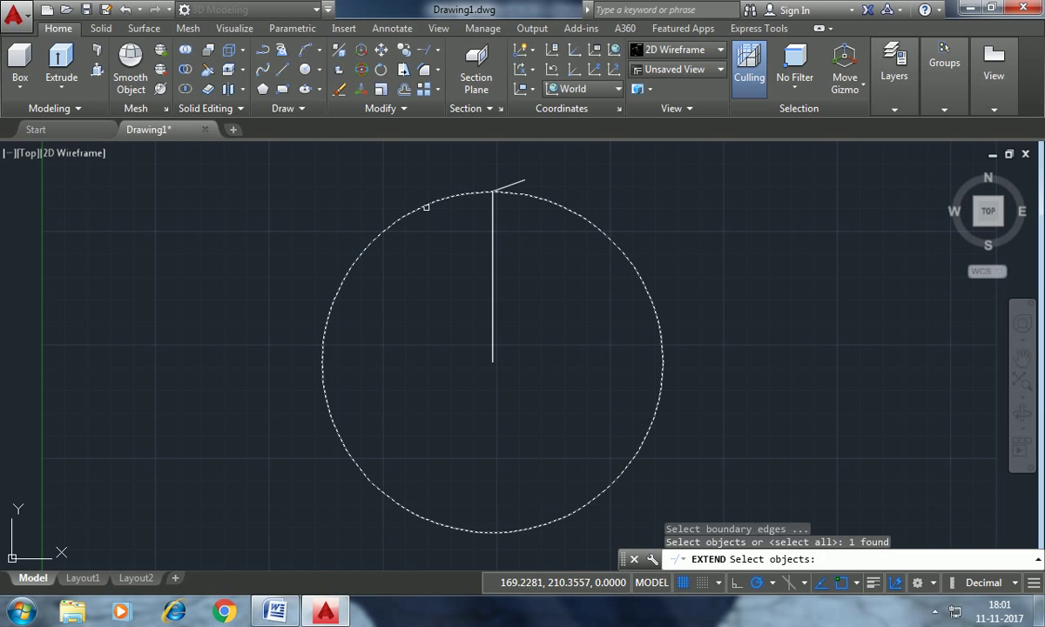
key("Return")
left_click(494, 194)
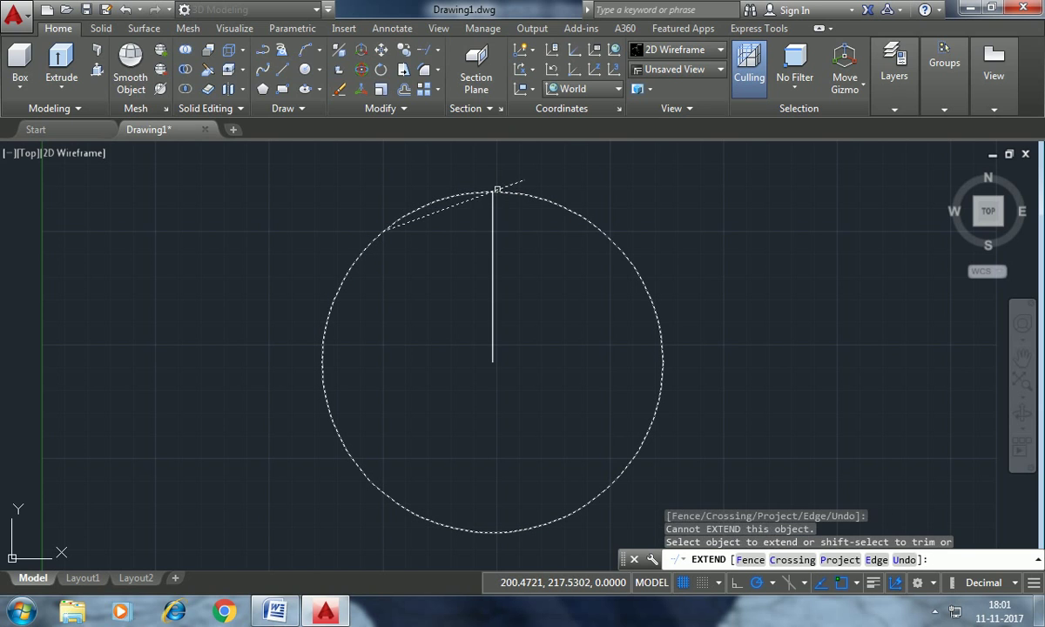
left_click(585, 359)
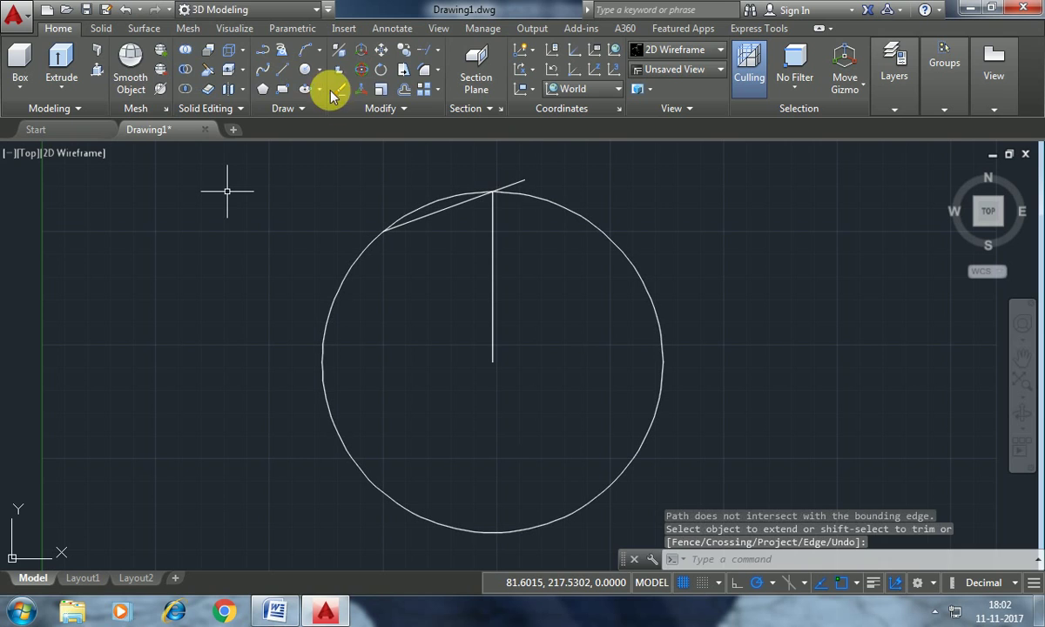
Draw a concentric circle sized perpendicular to the tangent line
left_click(304, 69)
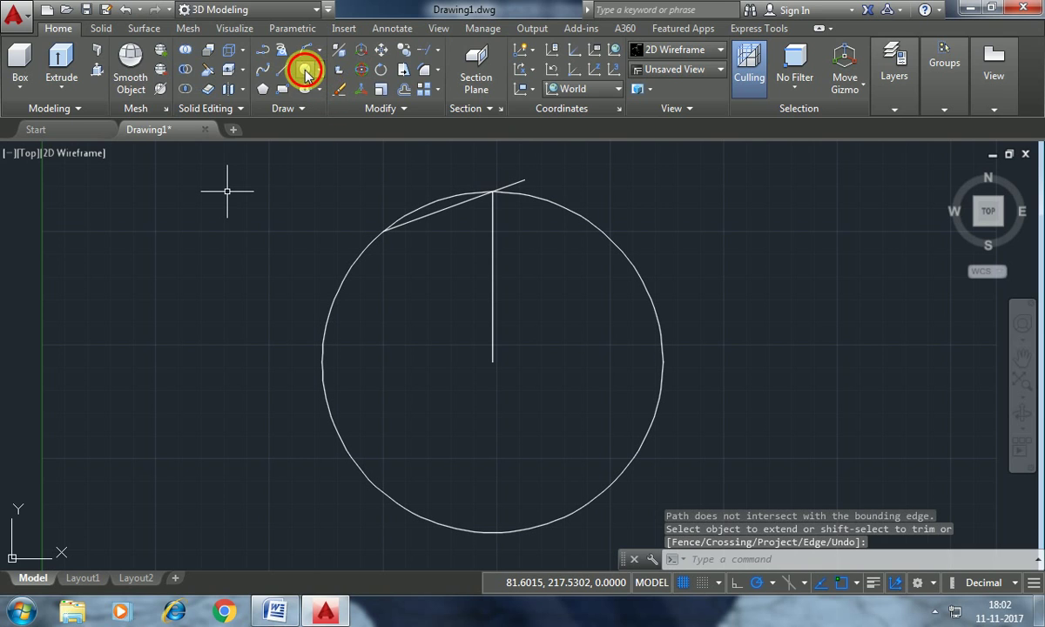
left_click(493, 362)
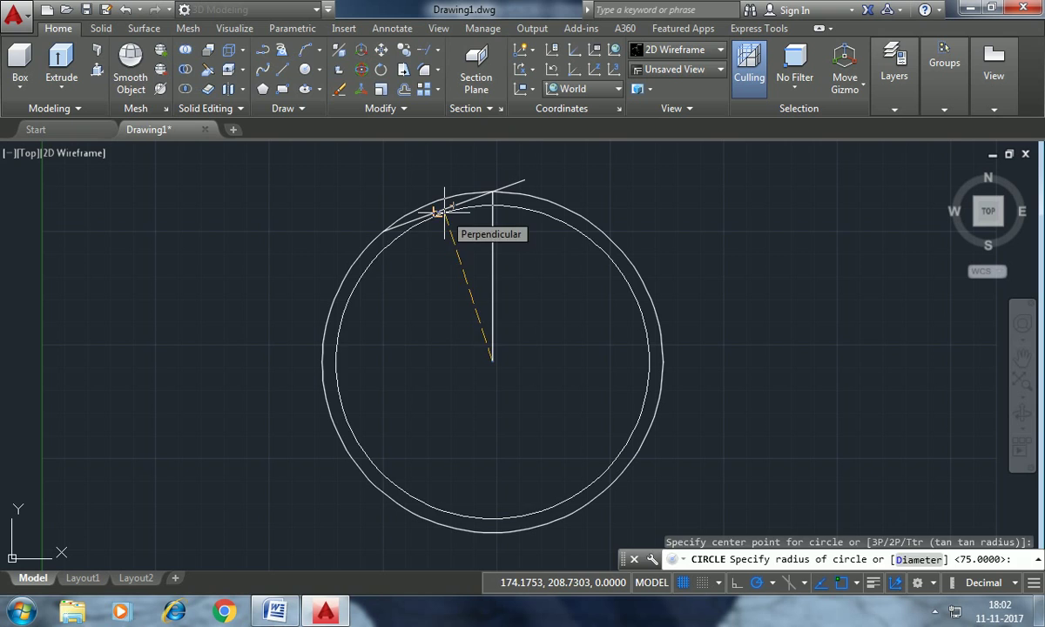
left_click(443, 211)
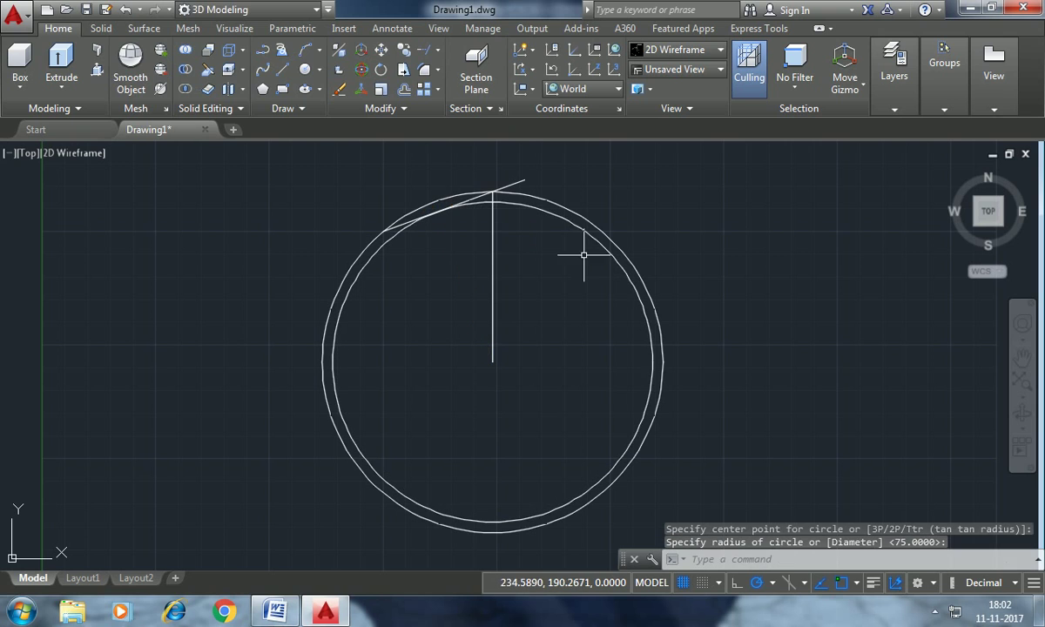
Erase the tangent line and the vertical radius line
left_click(517, 183)
left_click(524, 291)
left_click(369, 422)
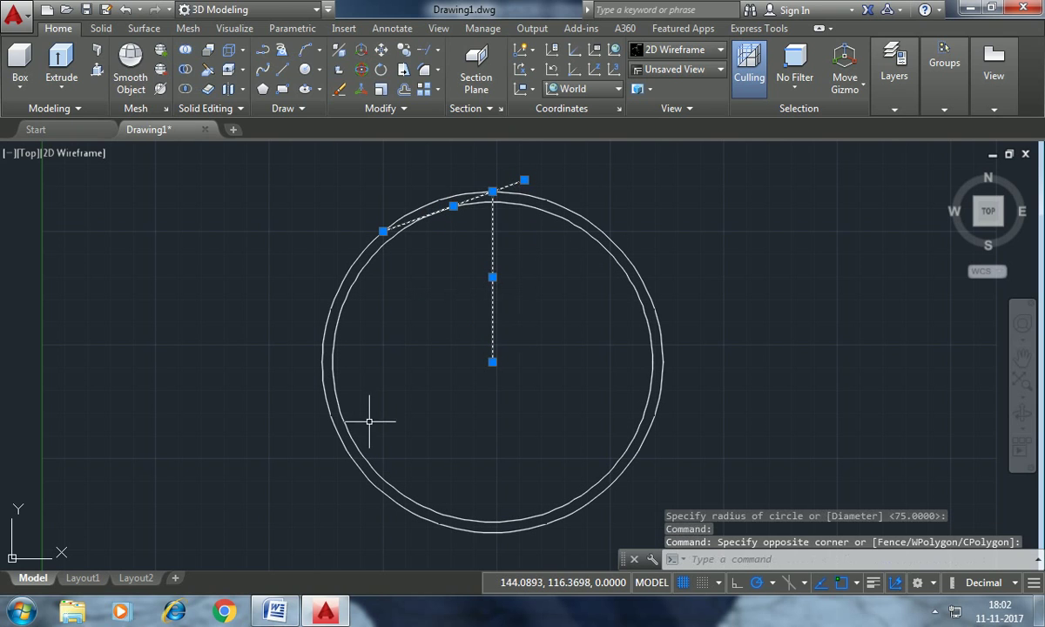
key("Delete")
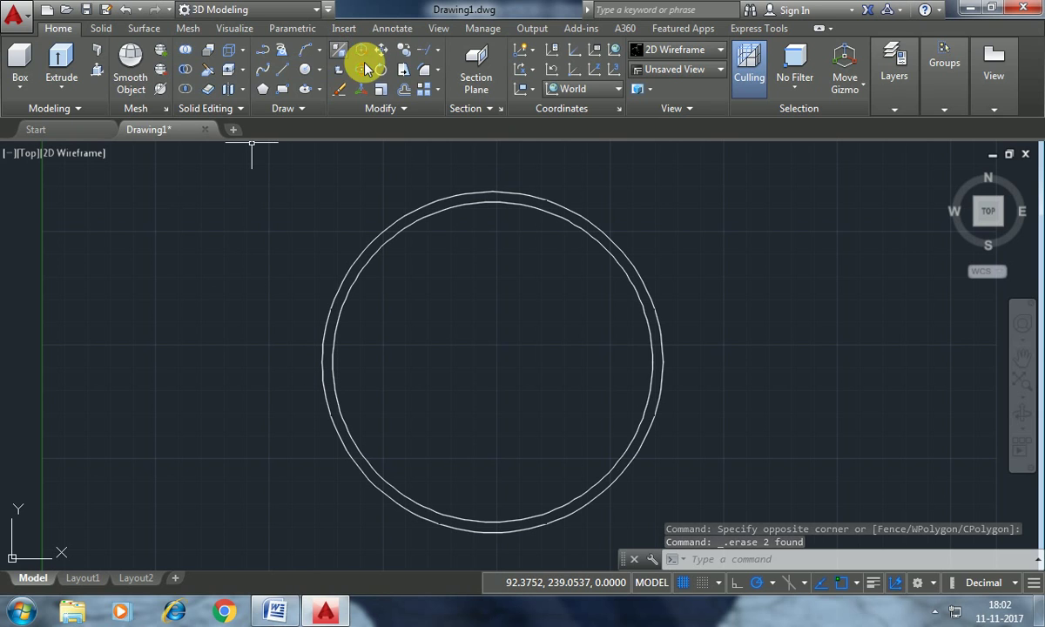
Draw a horizontal radius line from the centre to the circle's left edge
left_click(282, 70)
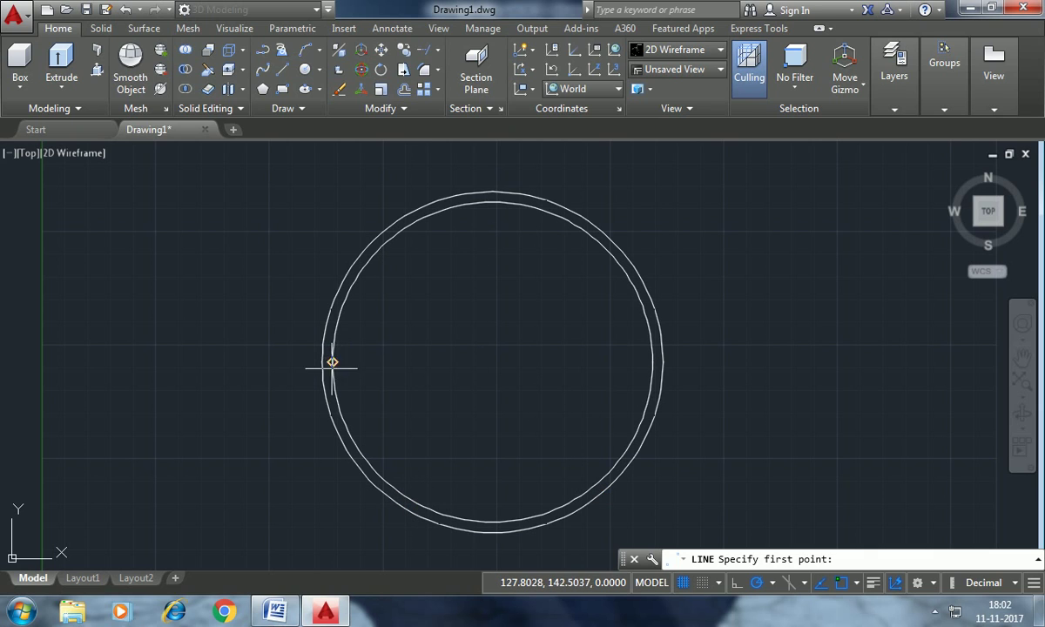
left_click(493, 361)
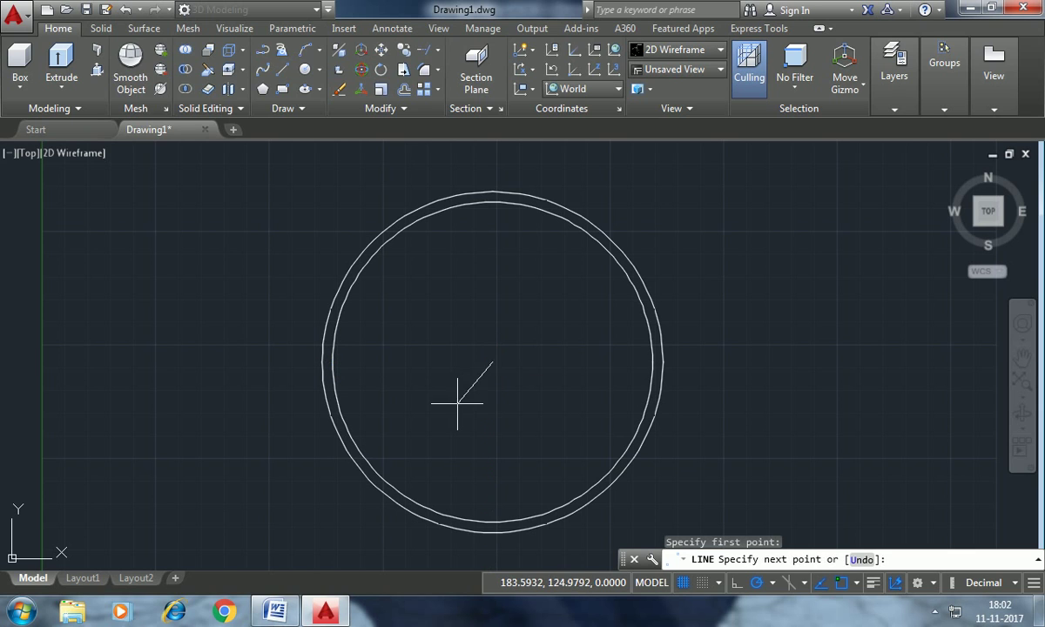
left_click(332, 362)
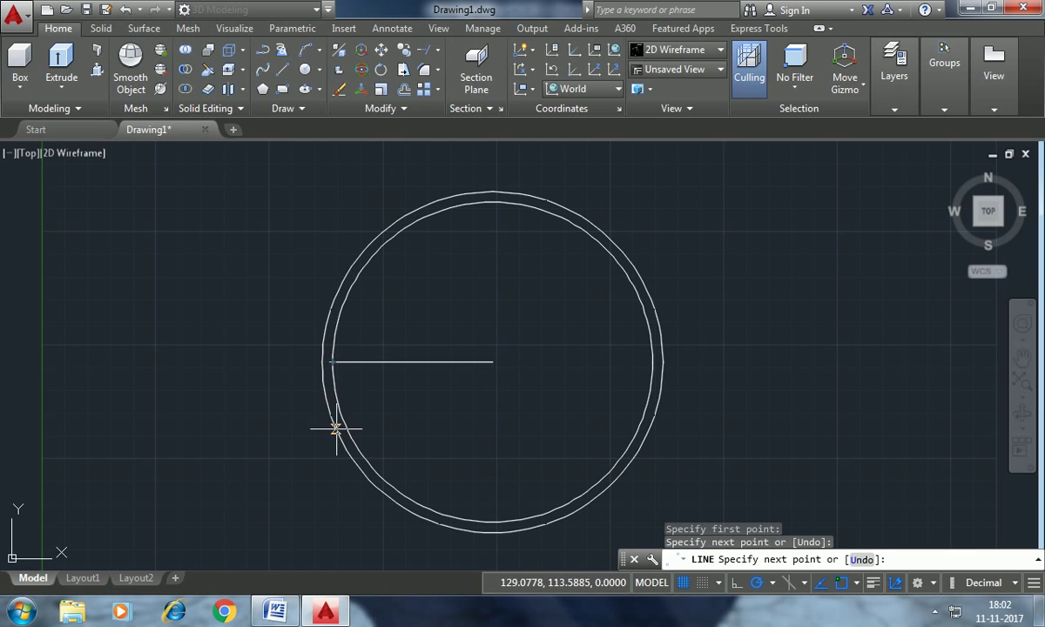
Add a vertical tangent running down from the radius end, then select both lines
left_click(332, 530)
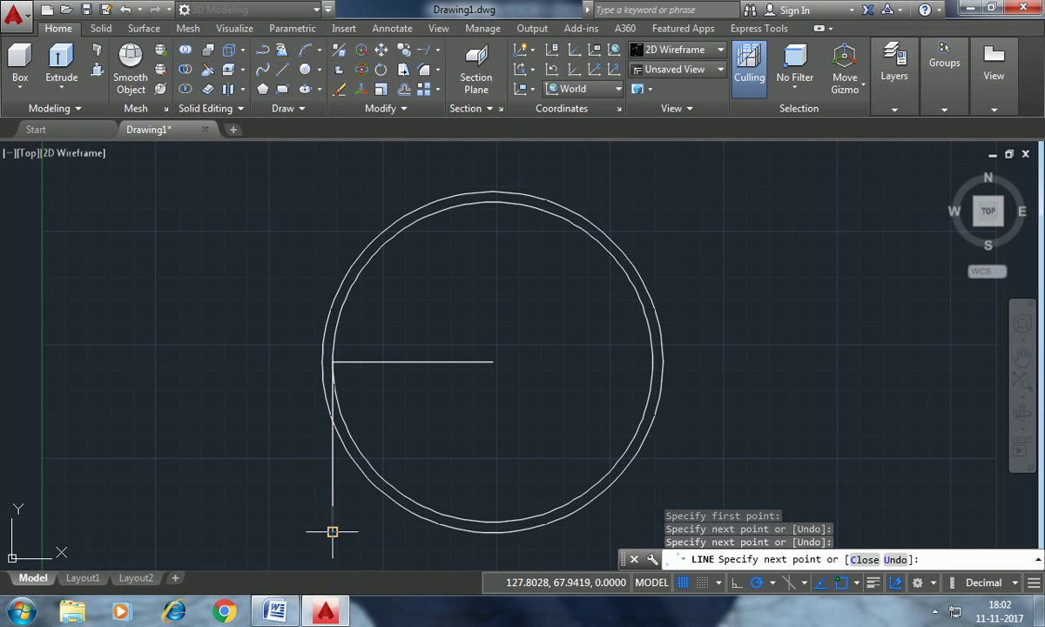
key("Escape")
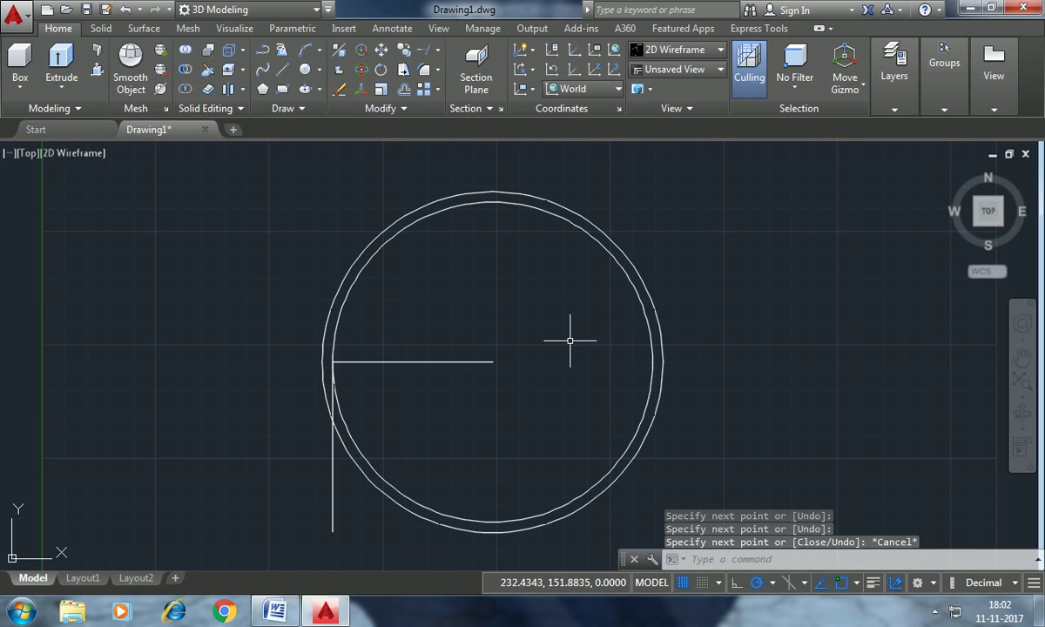
left_click(570, 341)
left_click(479, 385)
left_click(350, 514)
left_click(287, 514)
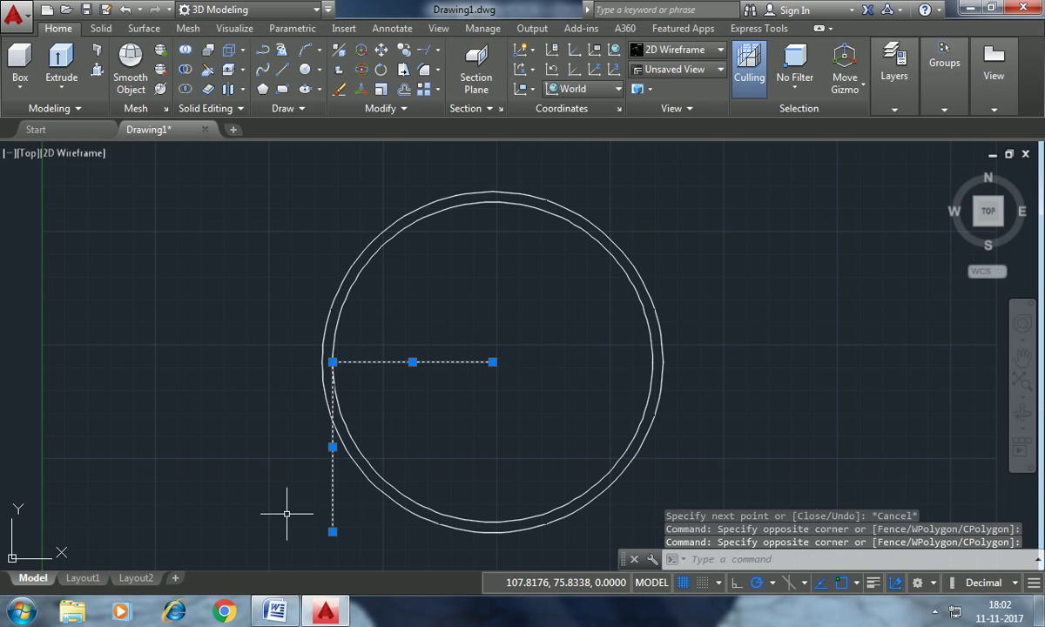
Polar-array the radius and tangent about the centre: 5 items, 40° fill, fanning upward
left_click(433, 87)
left_click(432, 192)
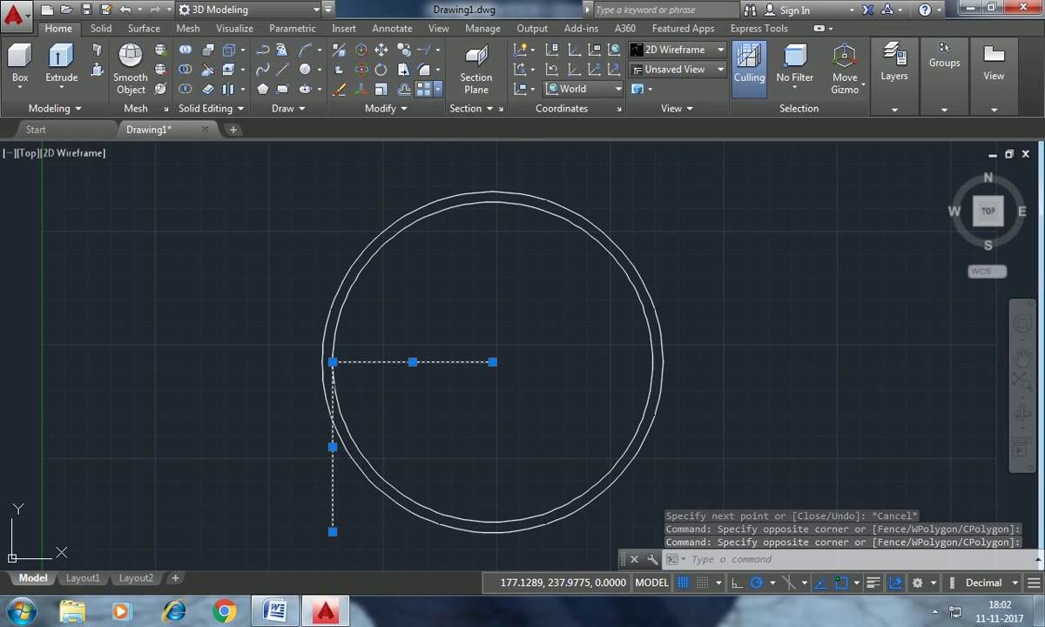
left_click(492, 361)
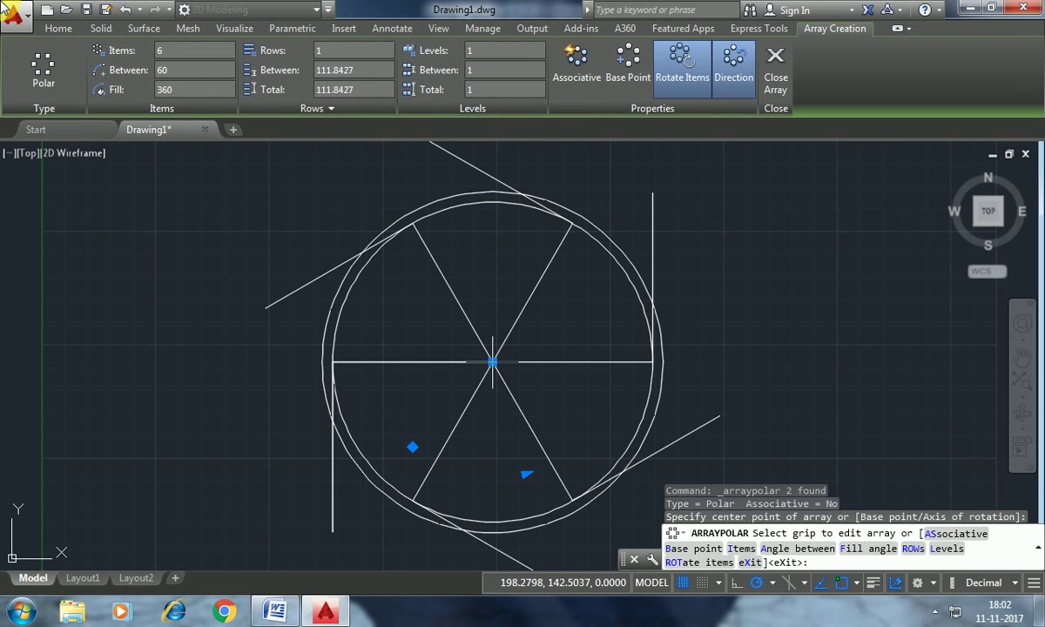
left_click(181, 57)
type("5")
key("Return")
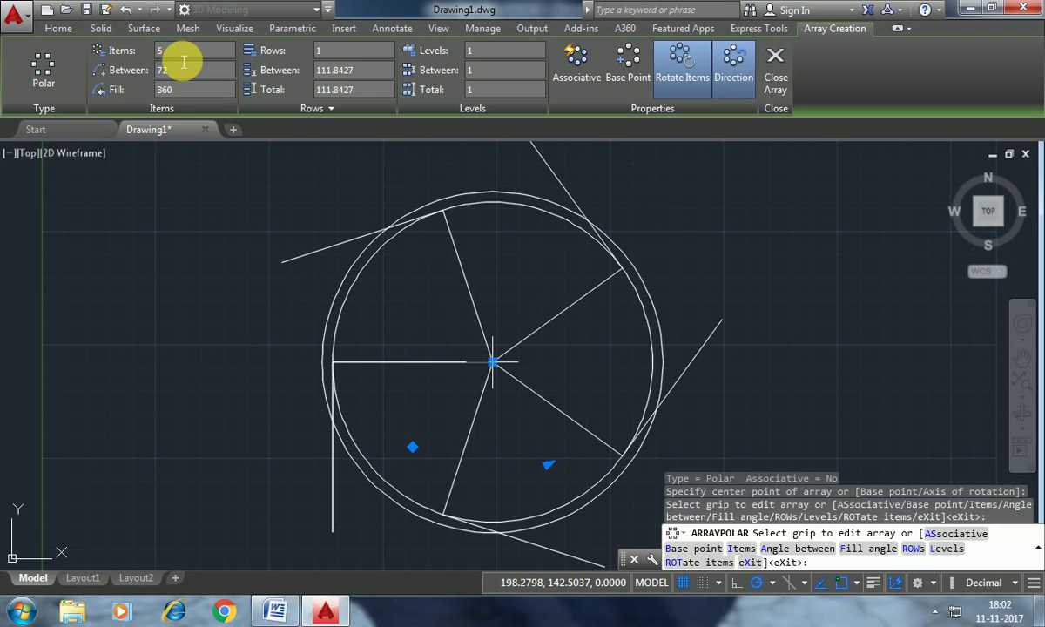
left_click(187, 91)
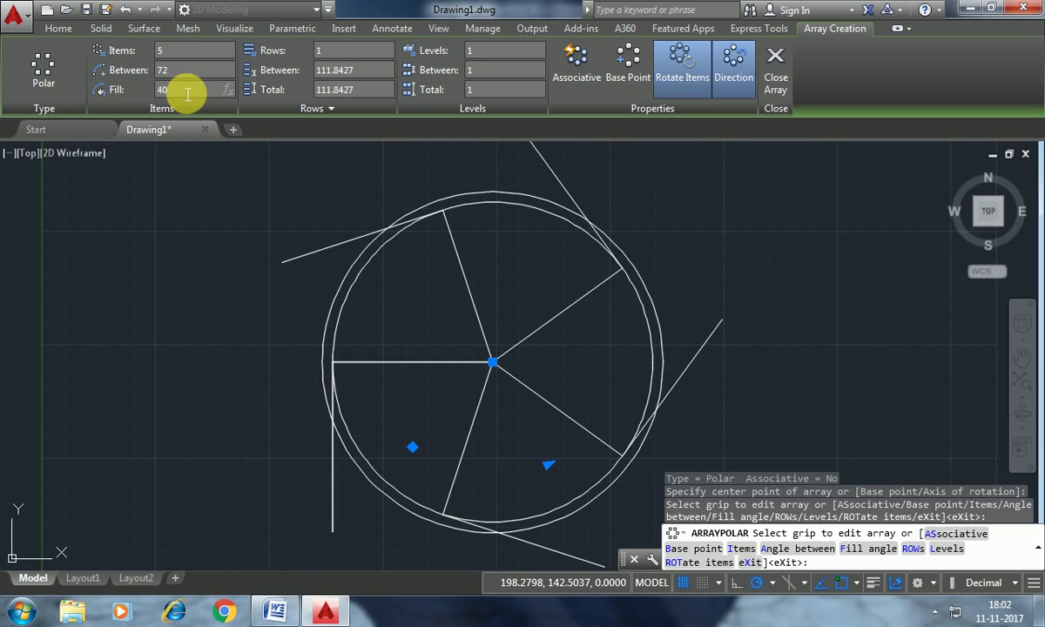
type("40")
key("Return")
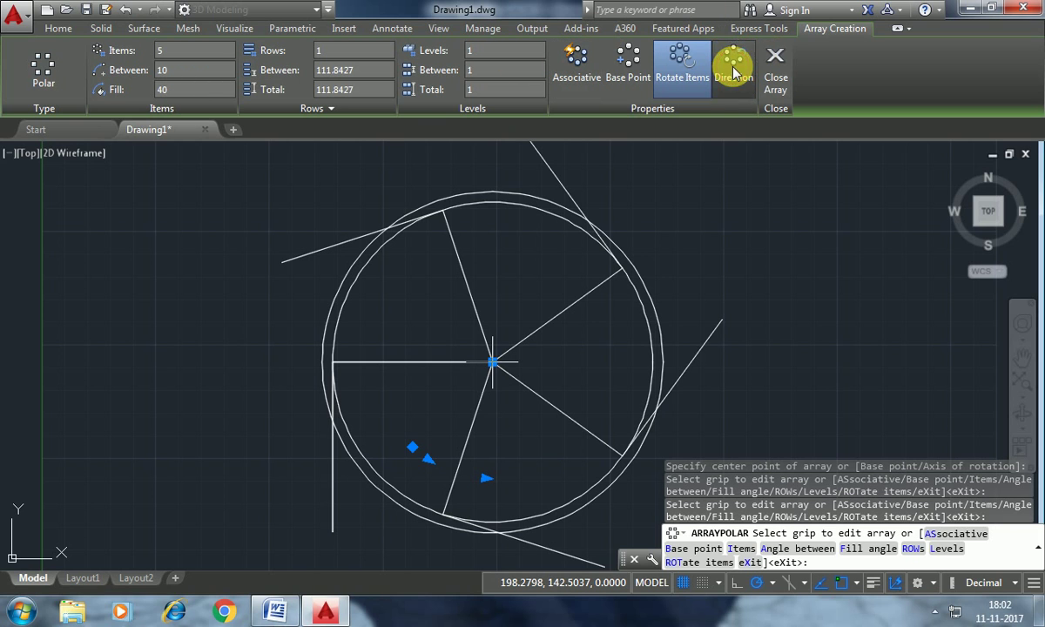
left_click(734, 70)
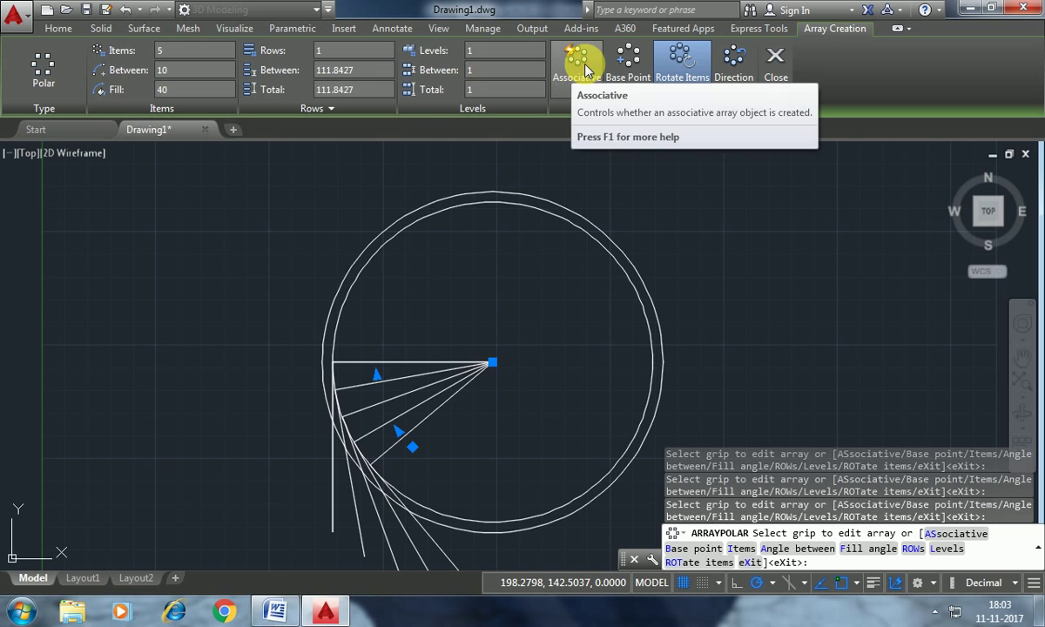
left_click(567, 87)
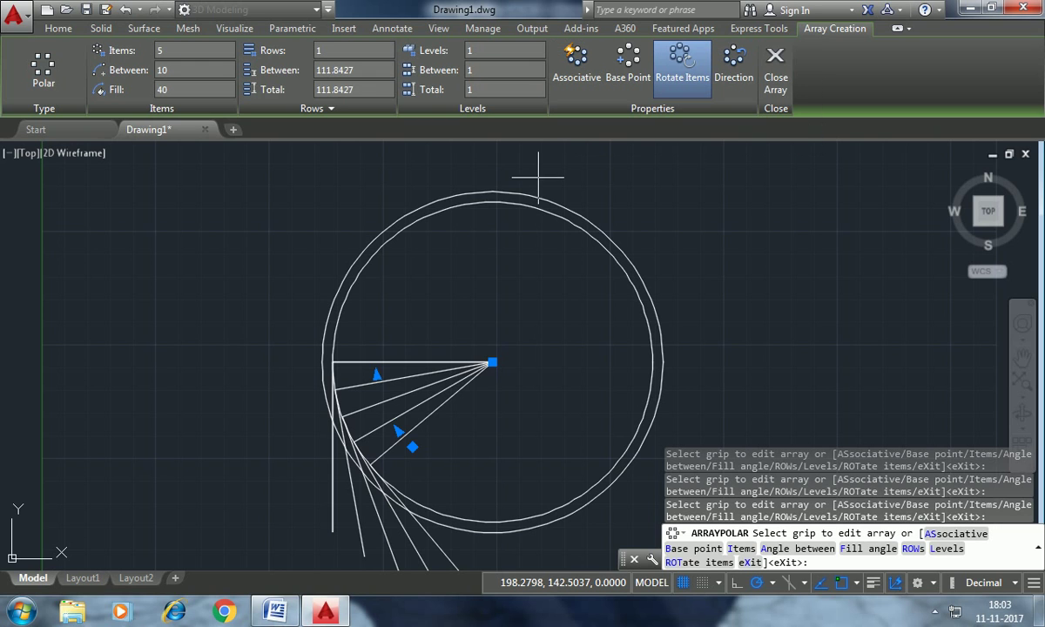
left_click(785, 83)
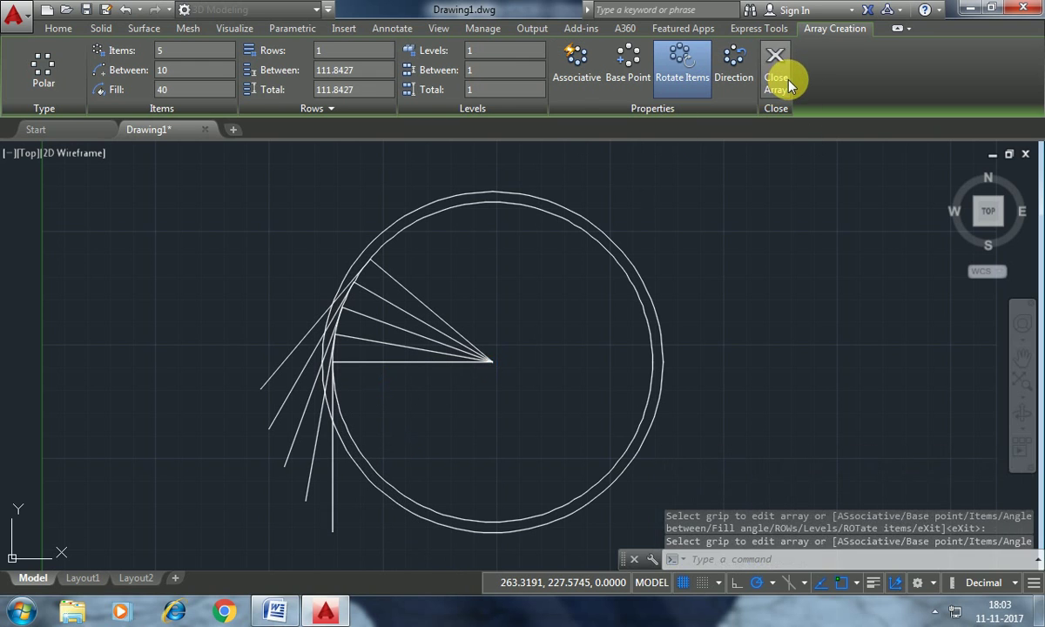
Draw a circle centred on the tangent line's endpoint, radius to the lower line's end
scroll(318, 370, "up", 5)
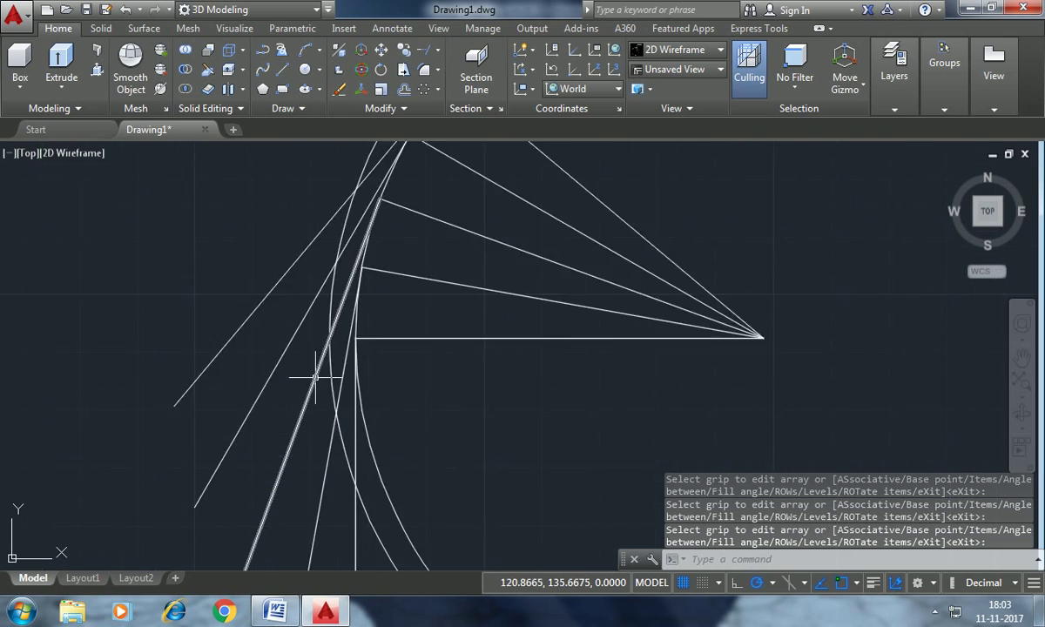
scroll(327, 368, "down", 1)
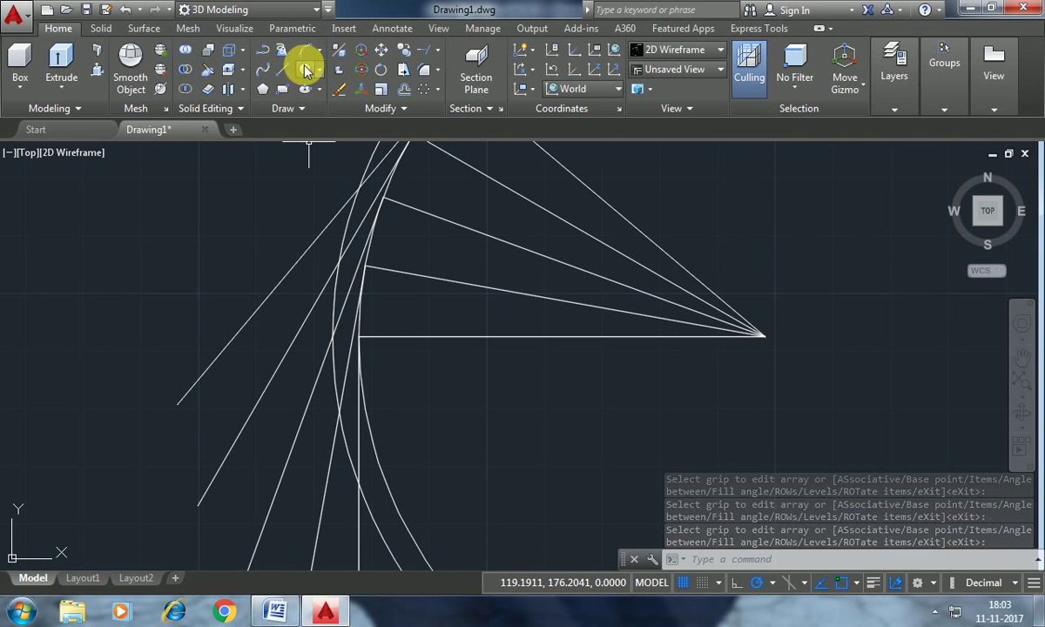
left_click(301, 70)
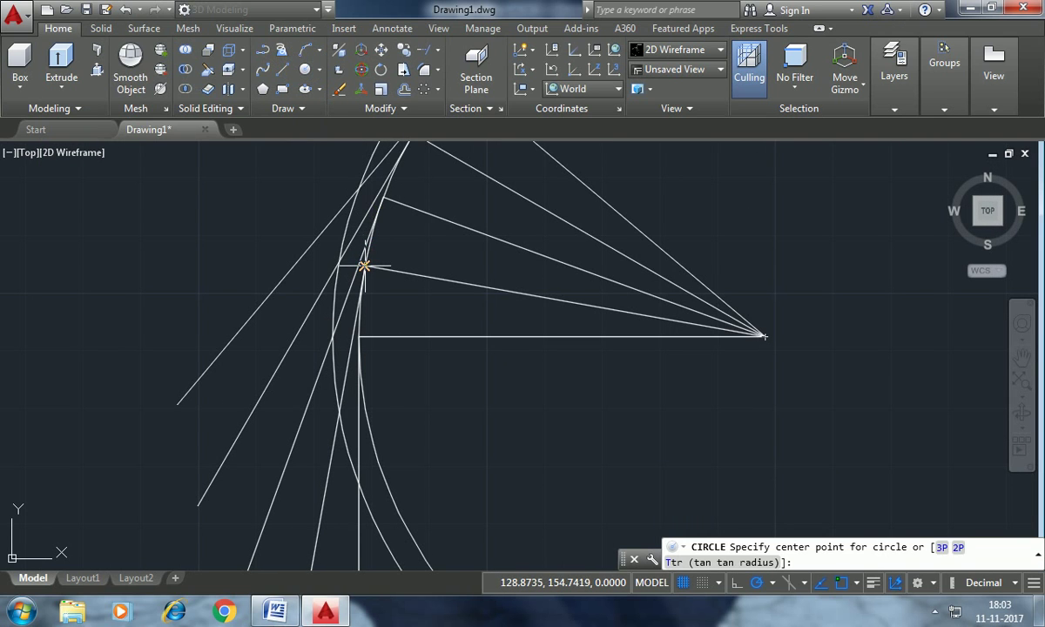
left_click(364, 266)
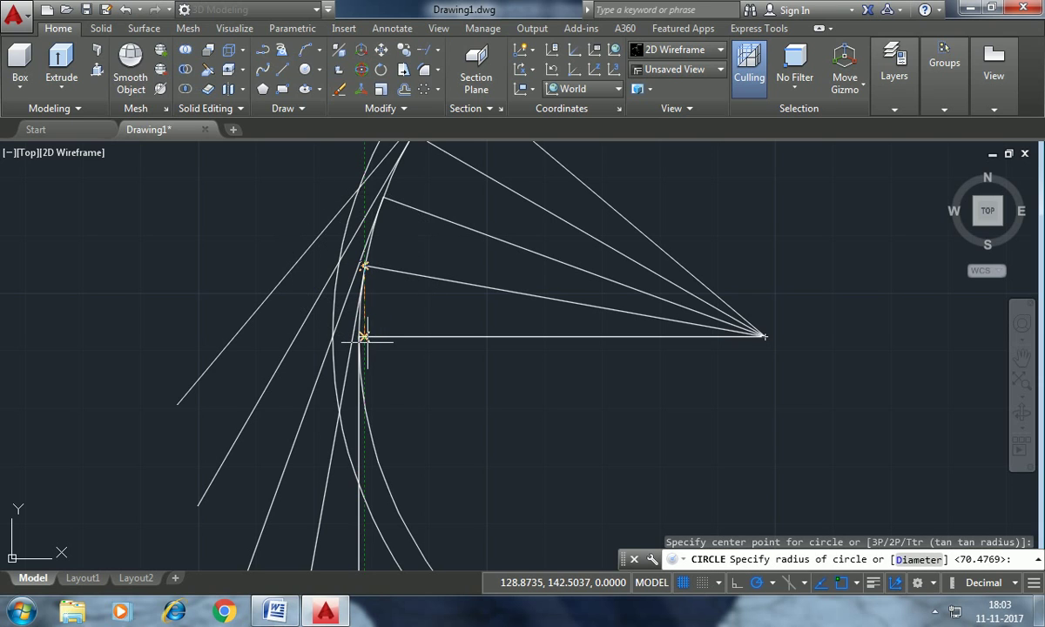
left_click(358, 337)
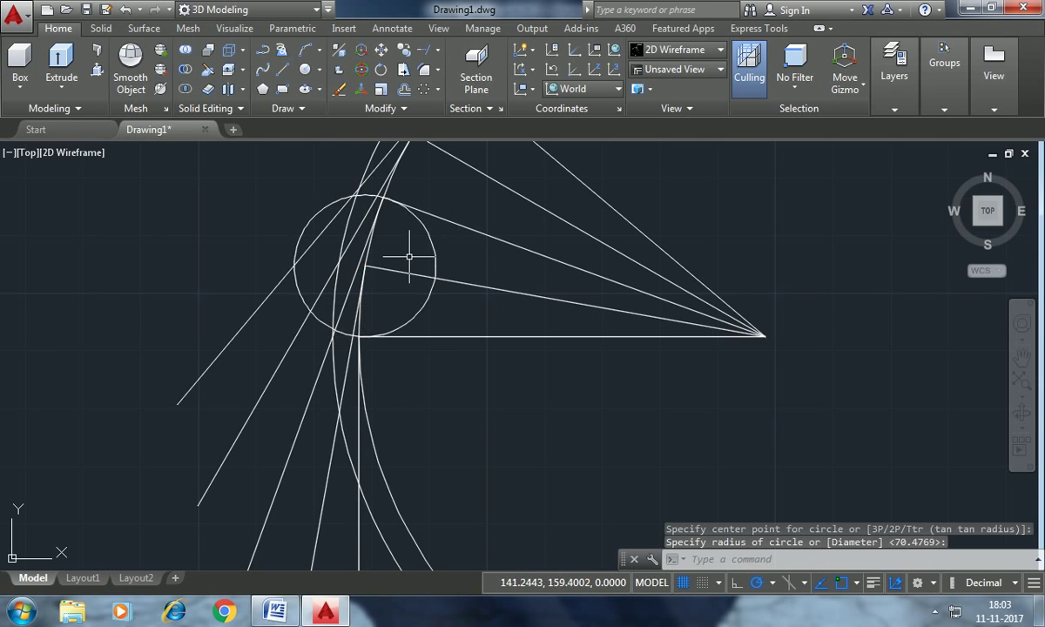
Break the new circle so only a short arc remains
scroll(351, 307, "up", 5)
left_click(427, 109)
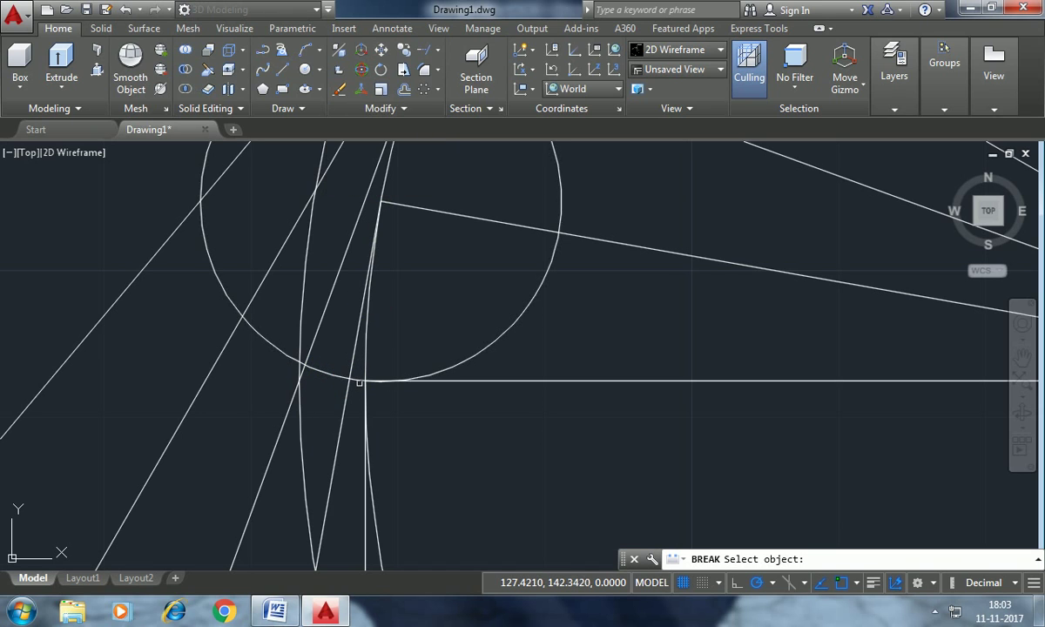
left_click(358, 381)
left_click(335, 374)
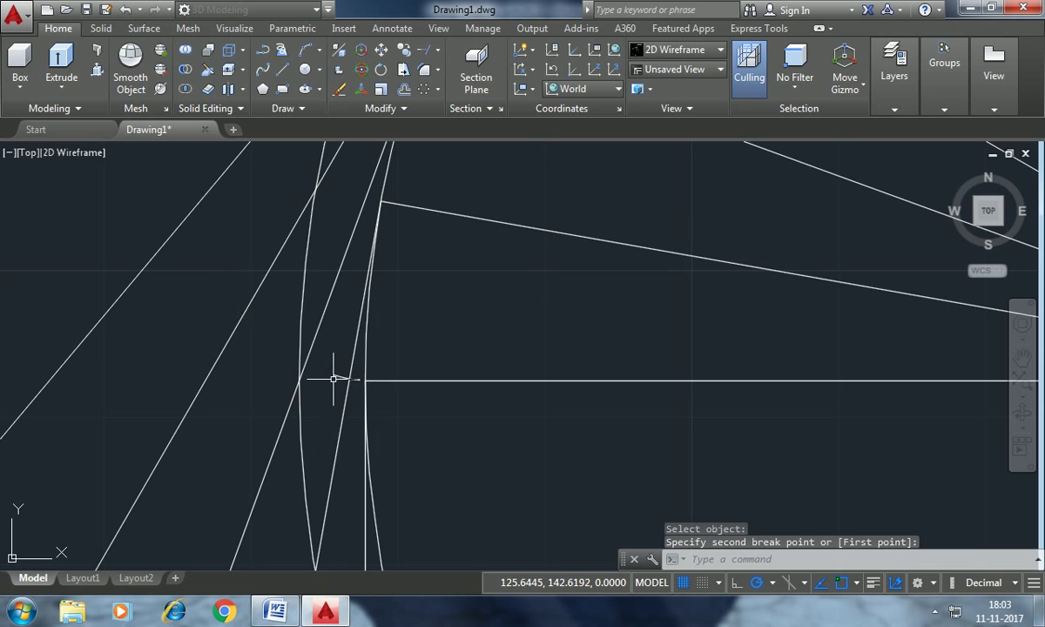
scroll(364, 228, "down", 2)
middle_click_drag(359, 306, 357, 356)
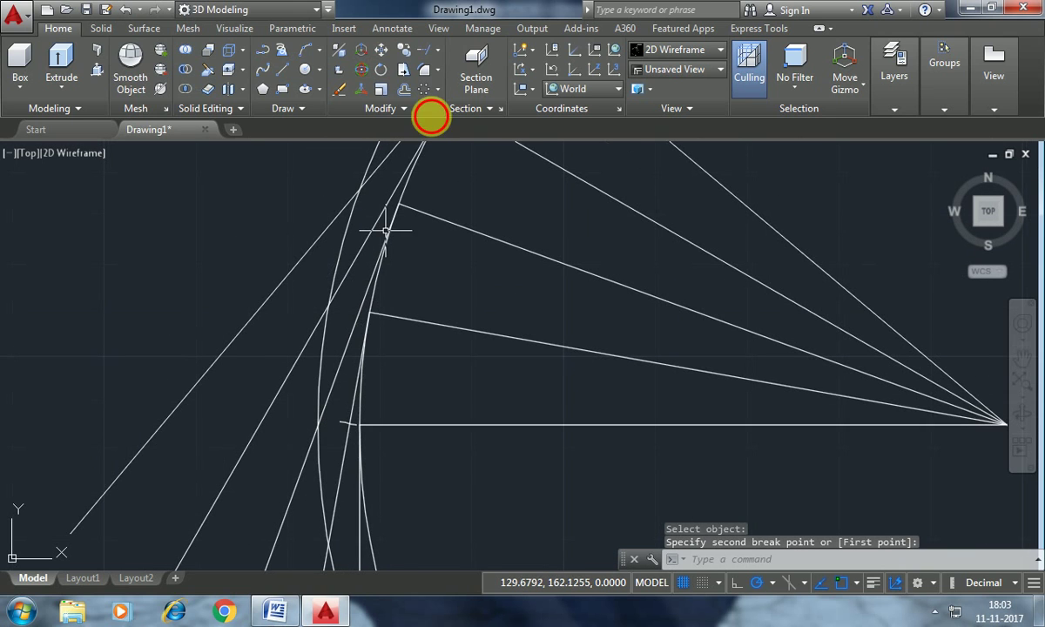
Draw a circle at the next tangent point to the previous arc's end and break it to an arc
left_click(306, 72)
left_click(398, 203)
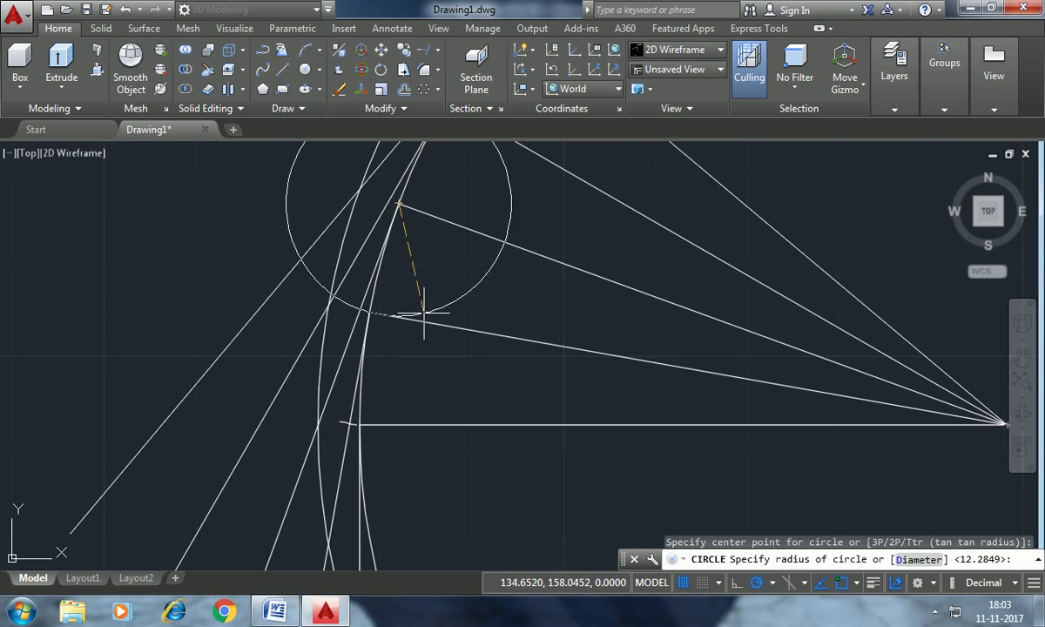
left_click(357, 424)
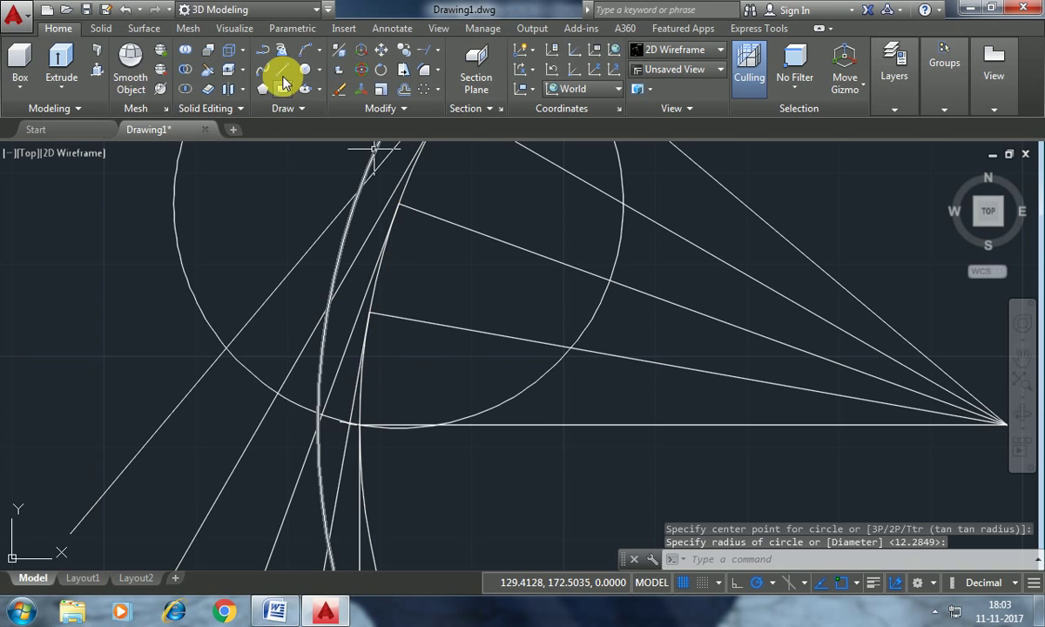
left_click(374, 108)
left_click(366, 149)
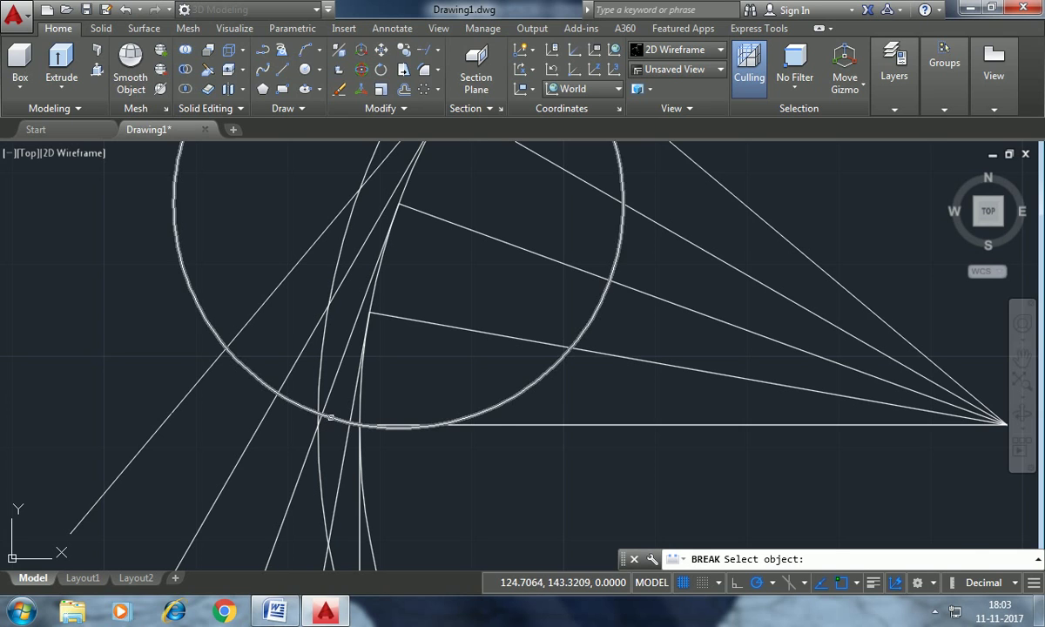
left_click(319, 413)
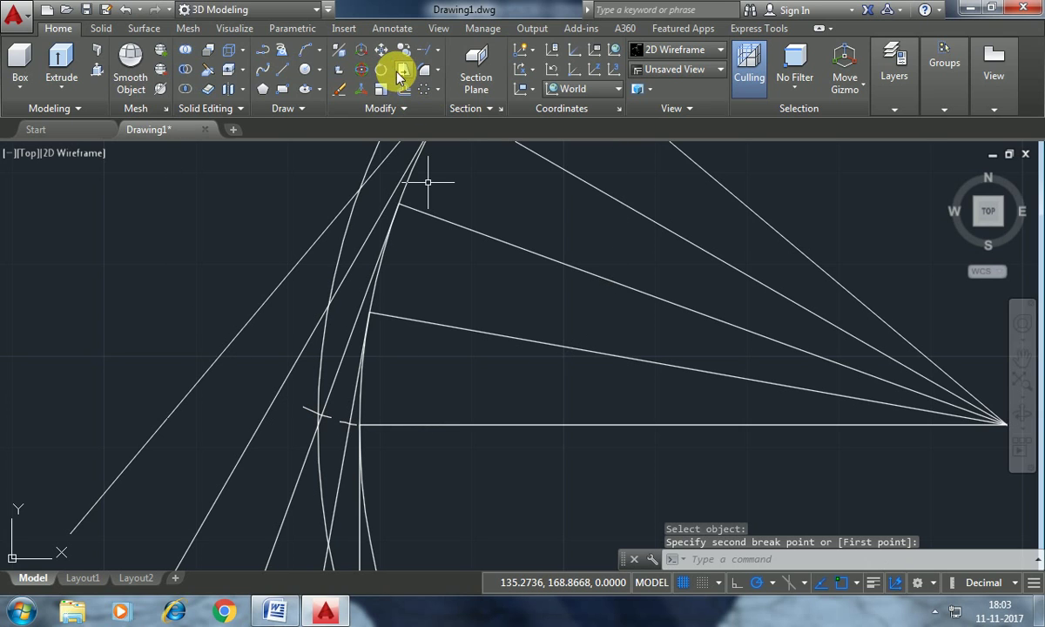
At the following tangent point, draw a circle to the profile start and break it to an arc
left_click(307, 77)
scroll(447, 447, "down", 2)
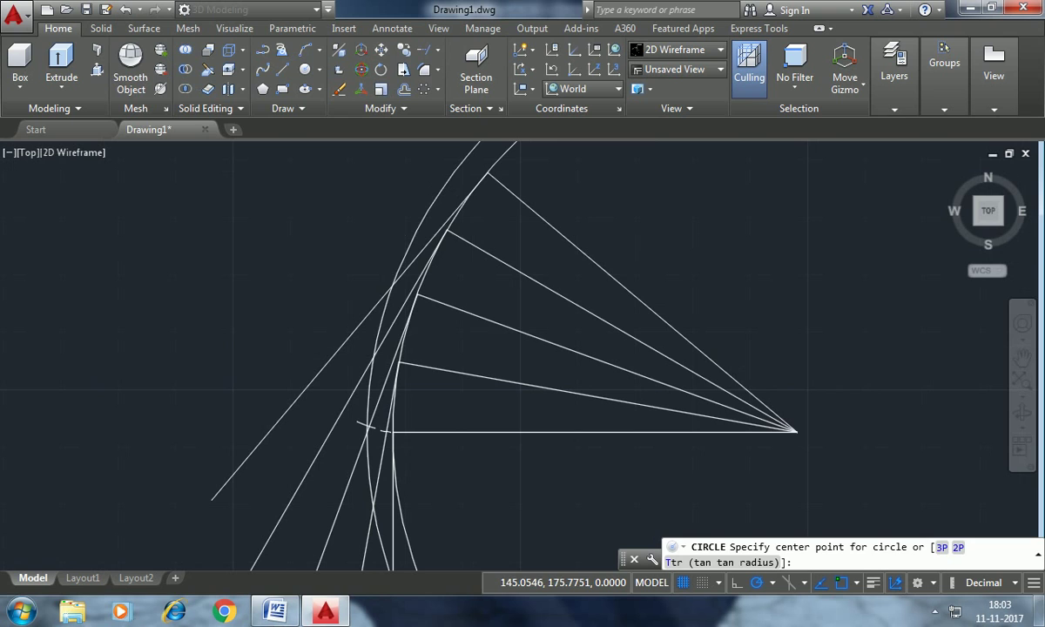
left_click(446, 228)
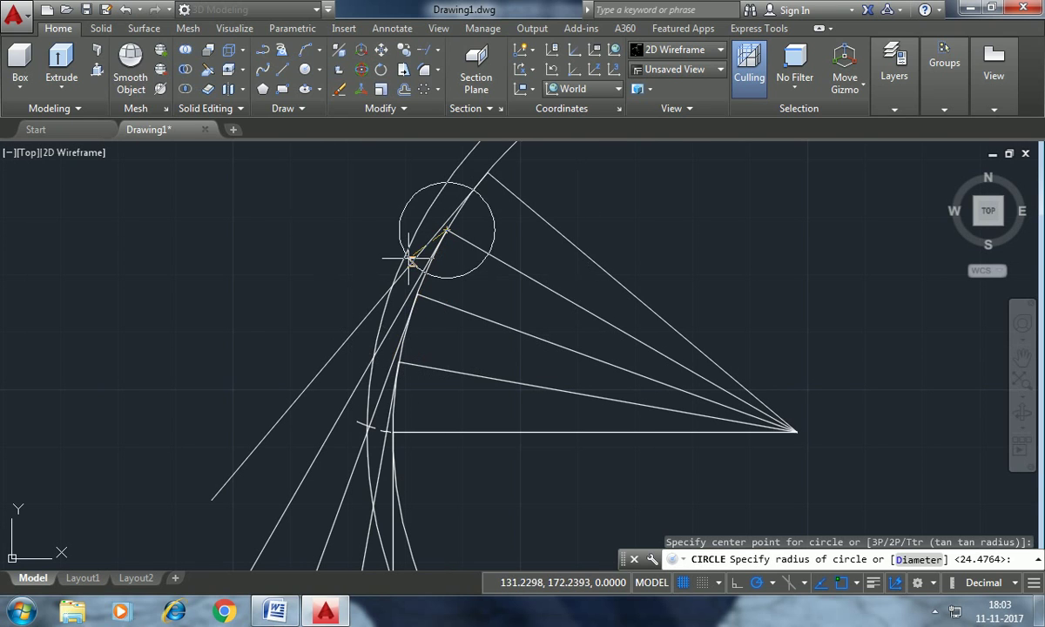
key("Escape")
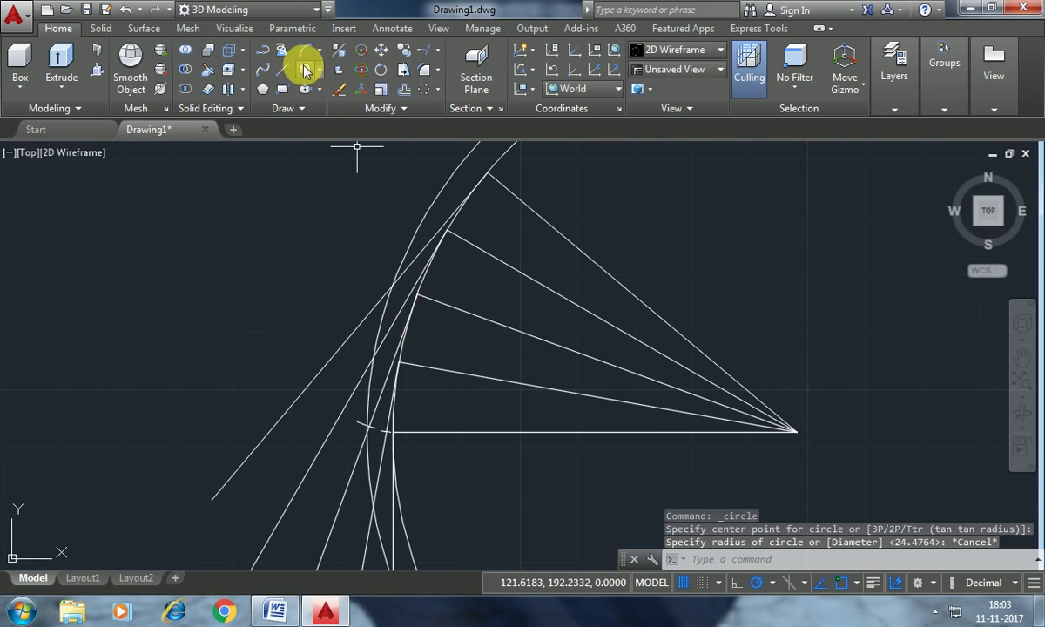
left_click(334, 92)
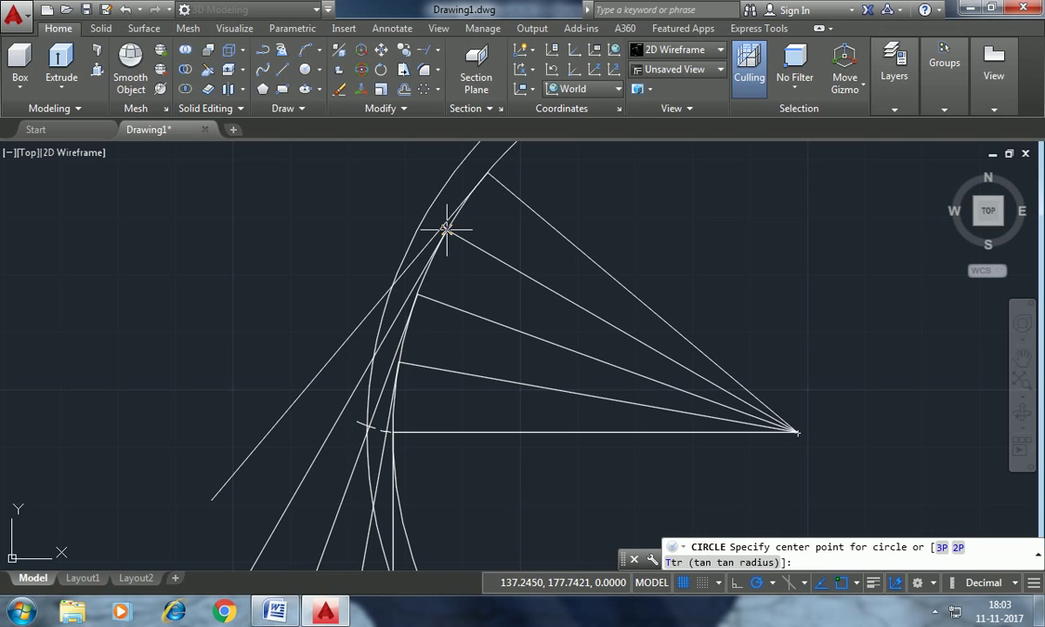
left_click(446, 228)
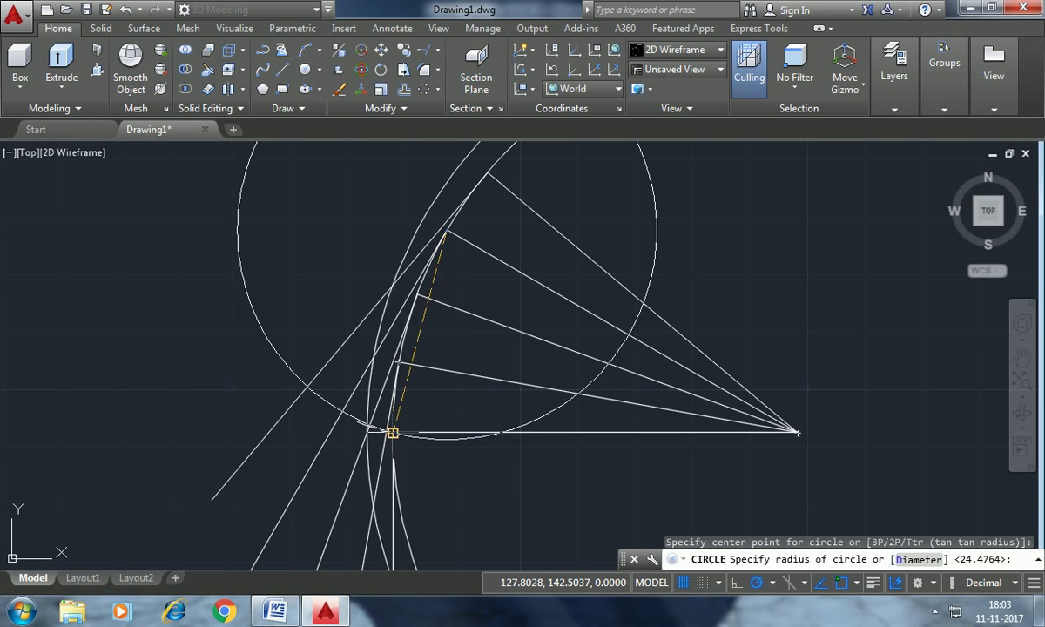
left_click(392, 433)
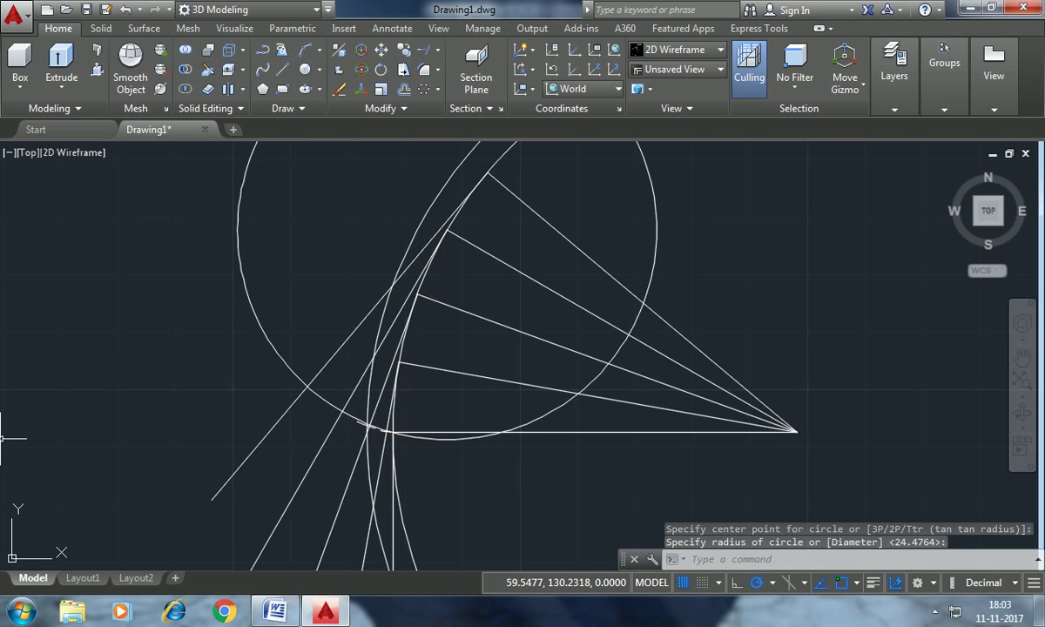
left_click(411, 113)
left_click(363, 156)
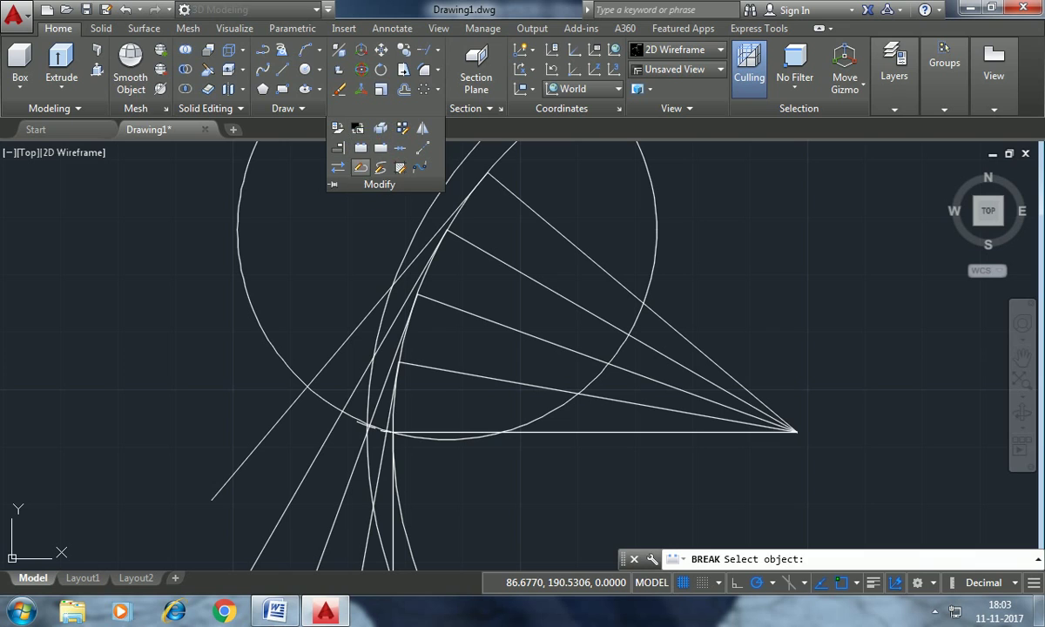
left_click(340, 402)
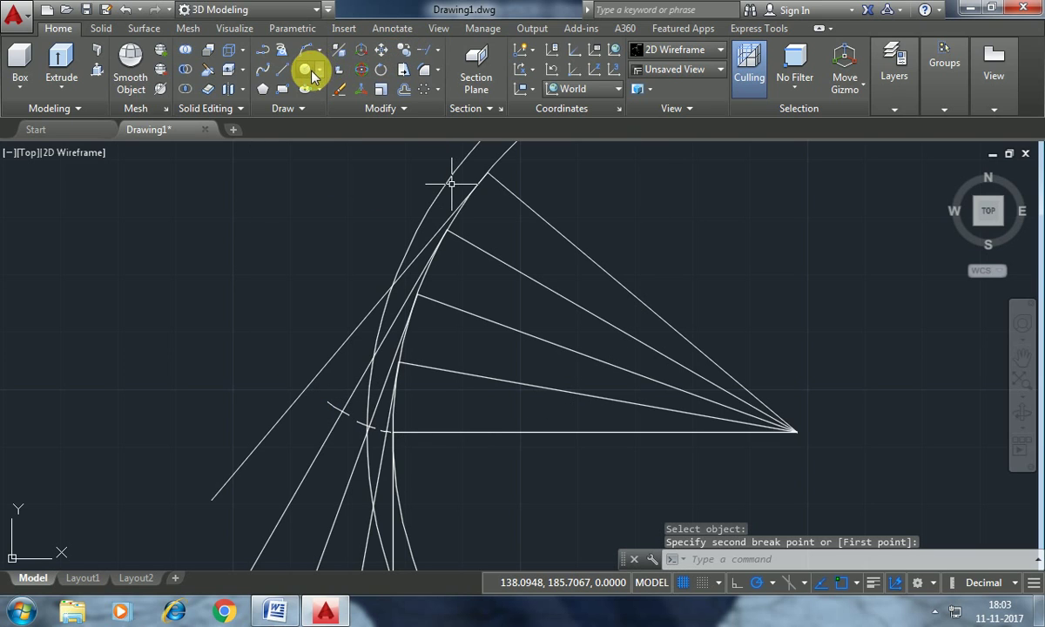
Draw a 36.4816-radius circle centred on the topmost tangent point
left_click(309, 72)
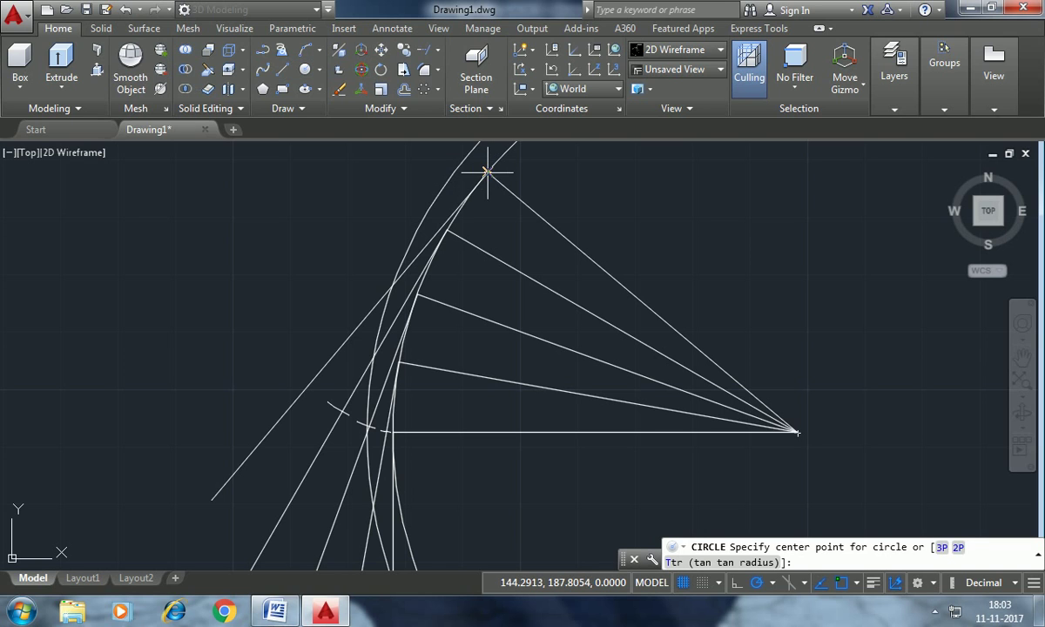
left_click(488, 172)
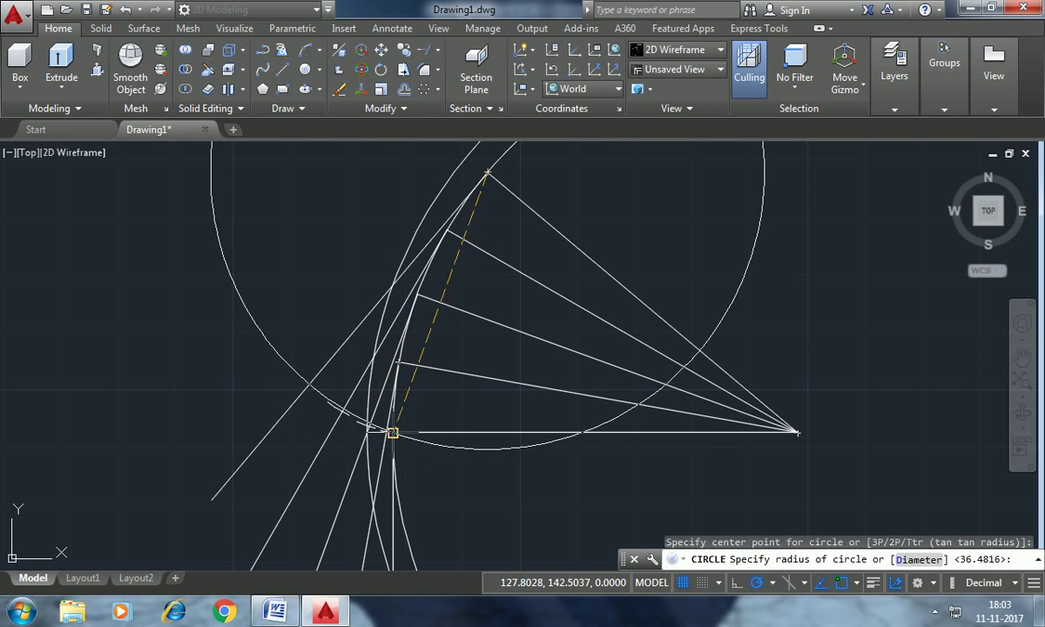
left_click(392, 433)
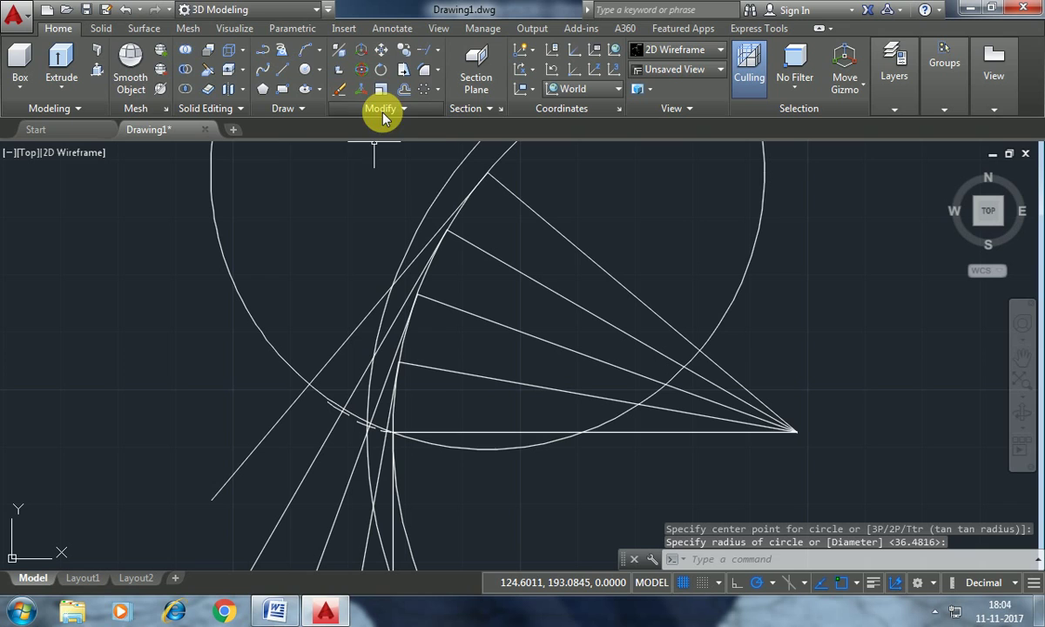
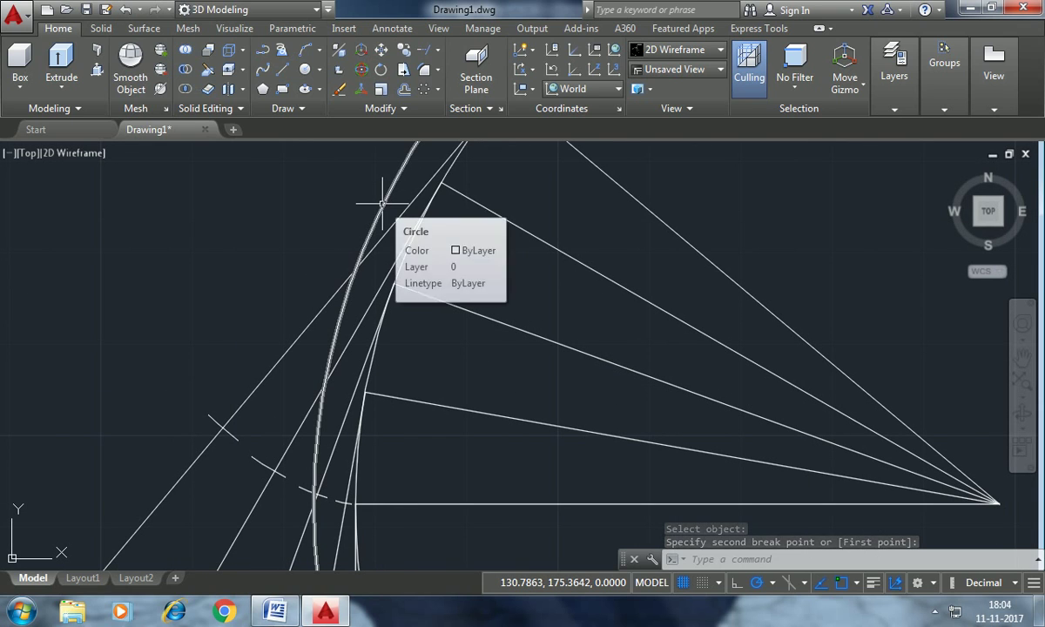
Finish the circle break and fit a spline through five construction intersections along the tooth flank
left_click(254, 396)
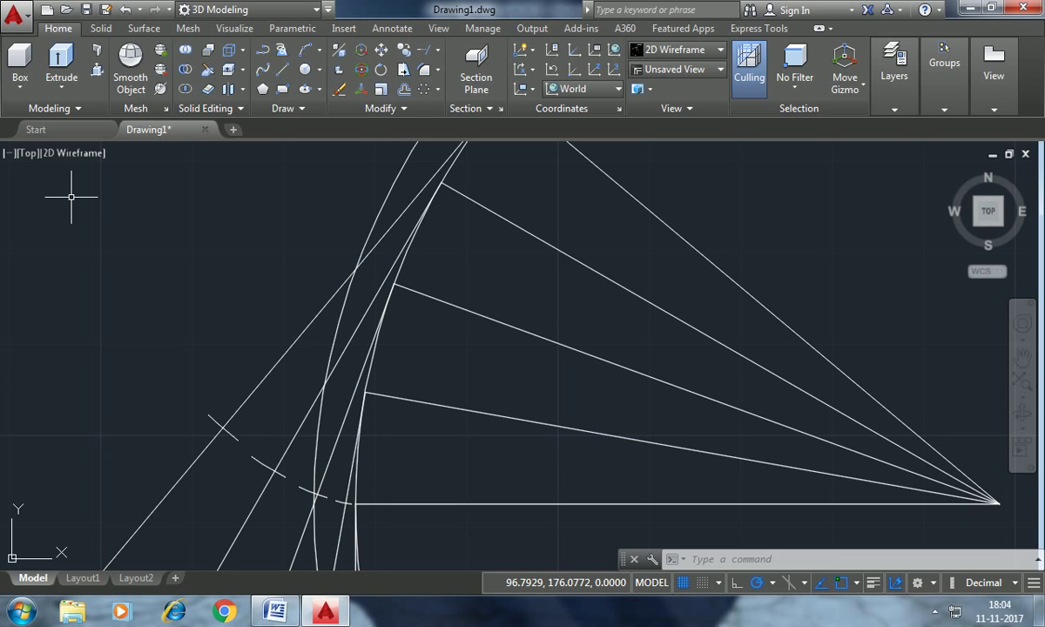
type("spl,,")
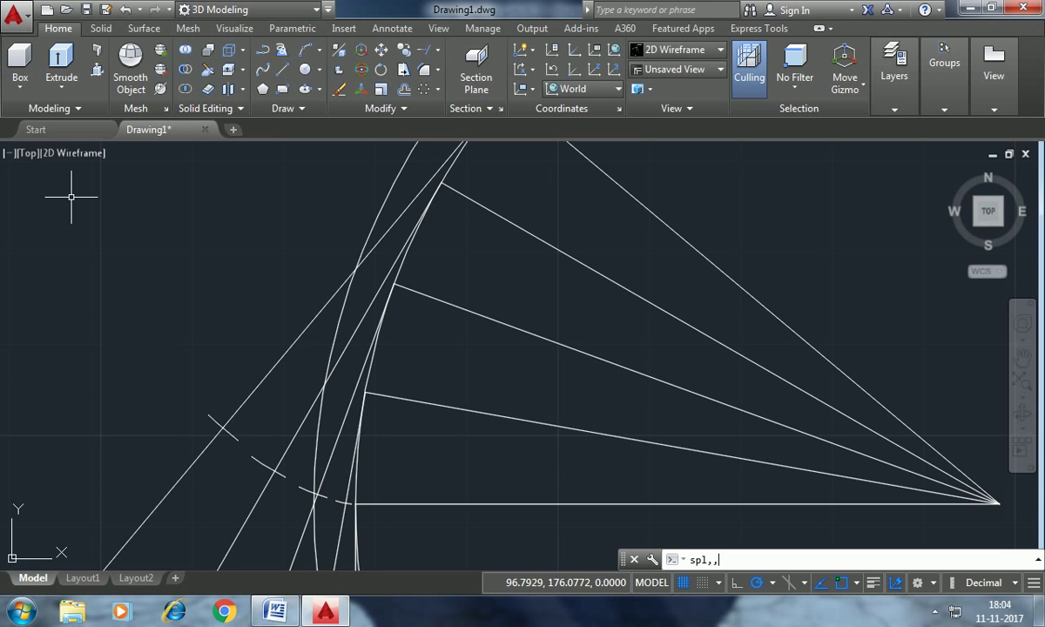
key("BackSpace")
key("BackSpace")
key("BackSpace")
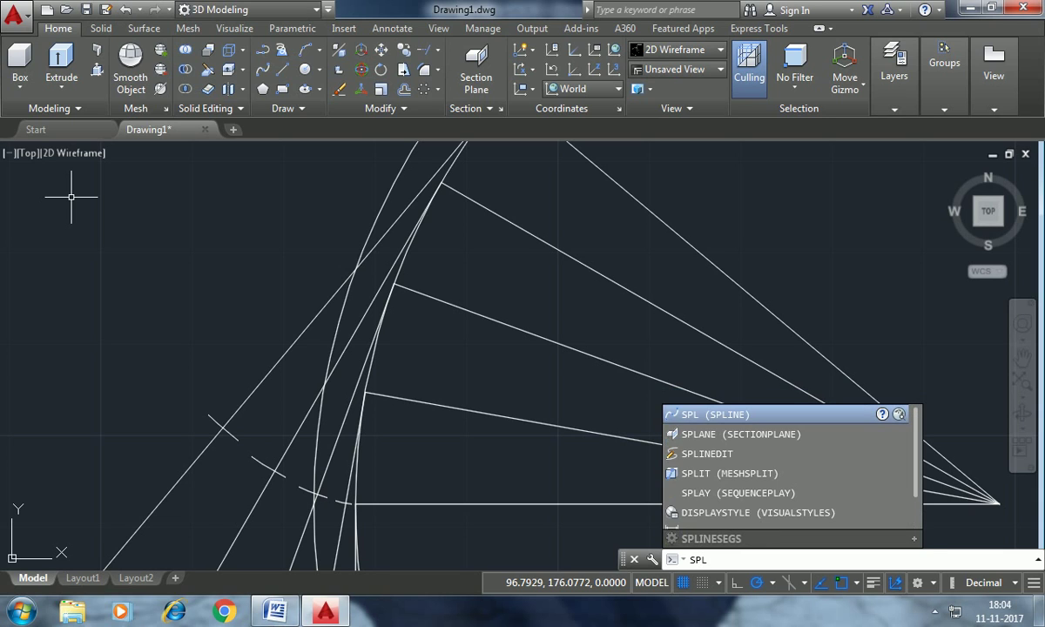
key("Return")
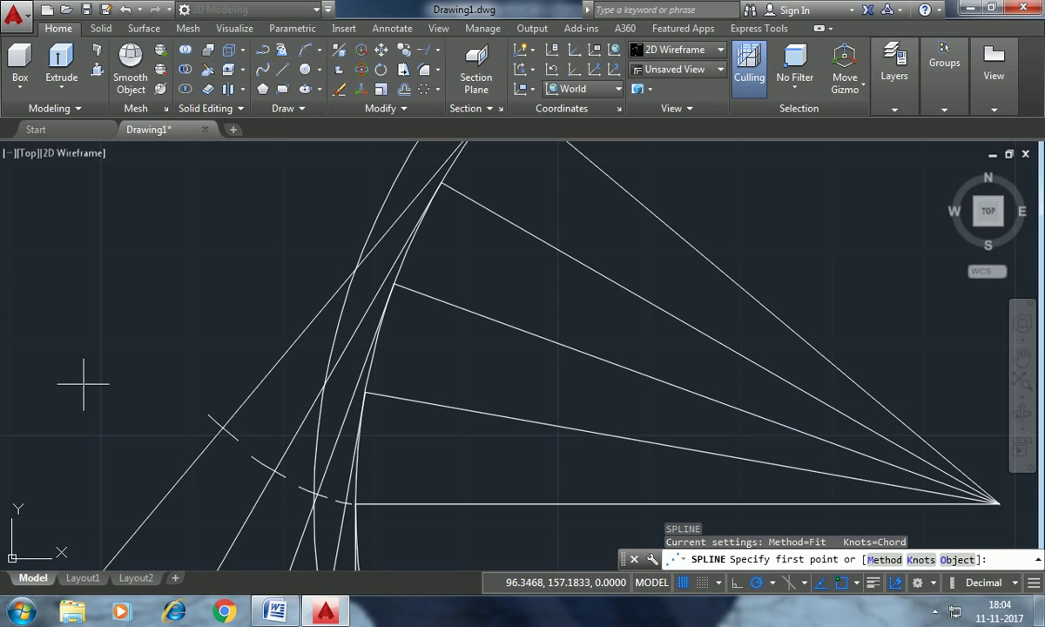
left_click(355, 504)
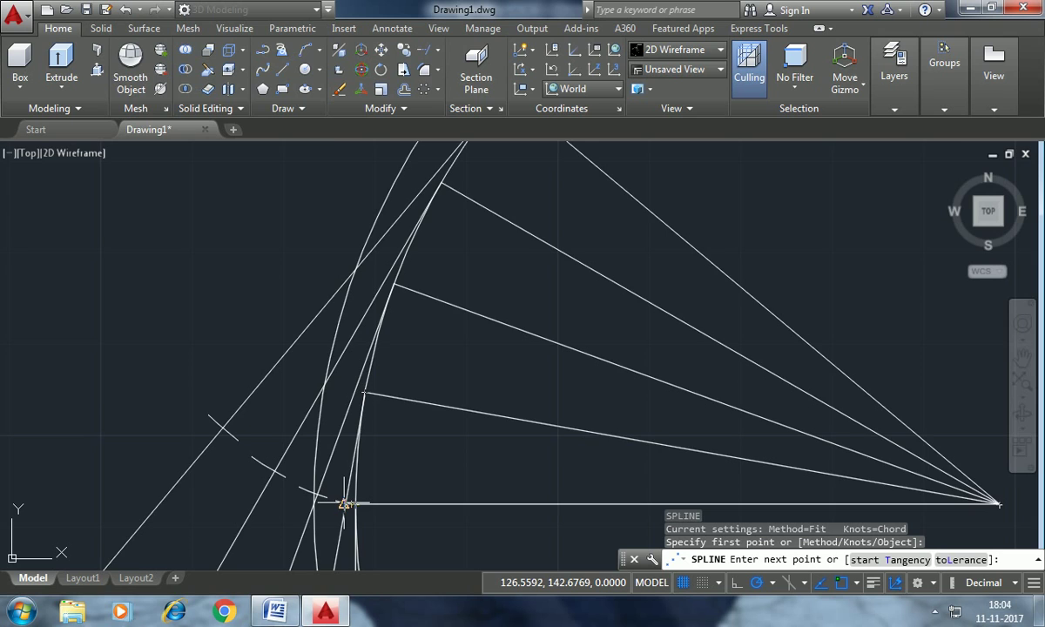
scroll(345, 505, "up", 2)
left_click(327, 495)
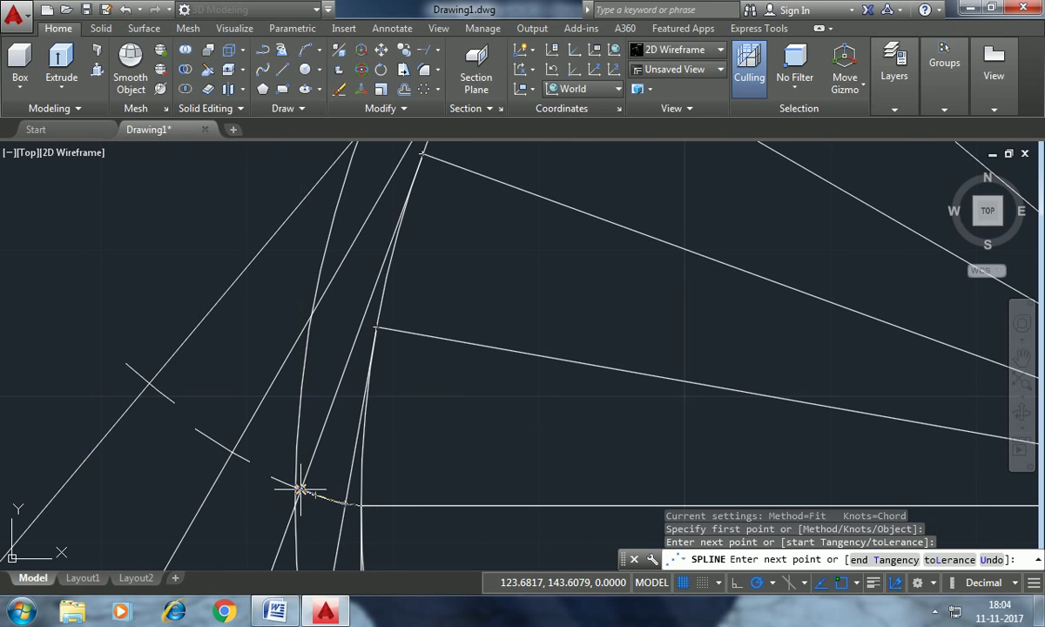
left_click(297, 488)
left_click(230, 450)
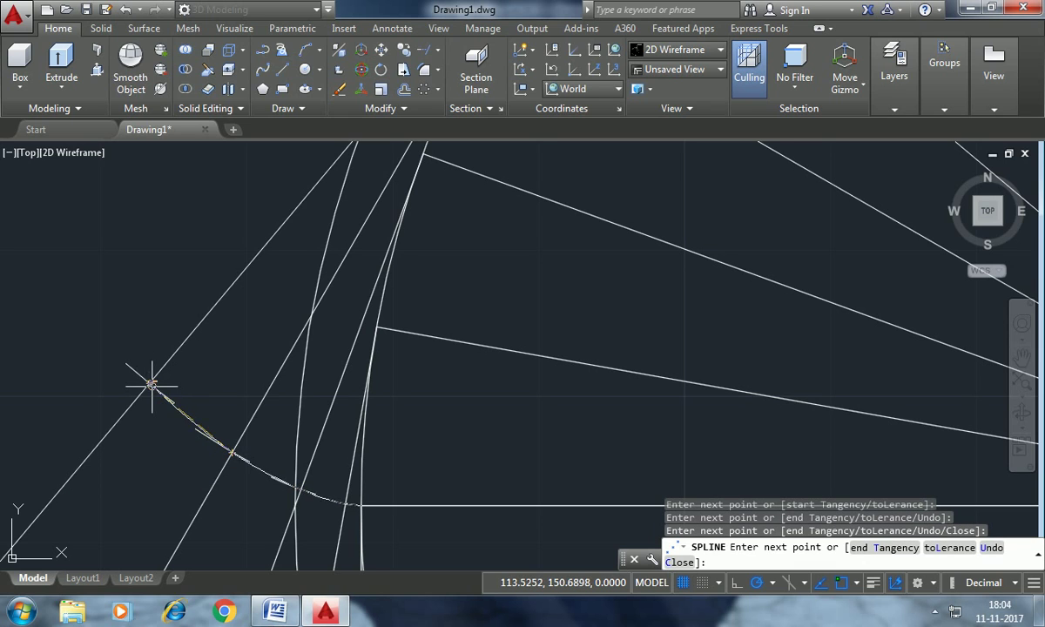
left_click(150, 384)
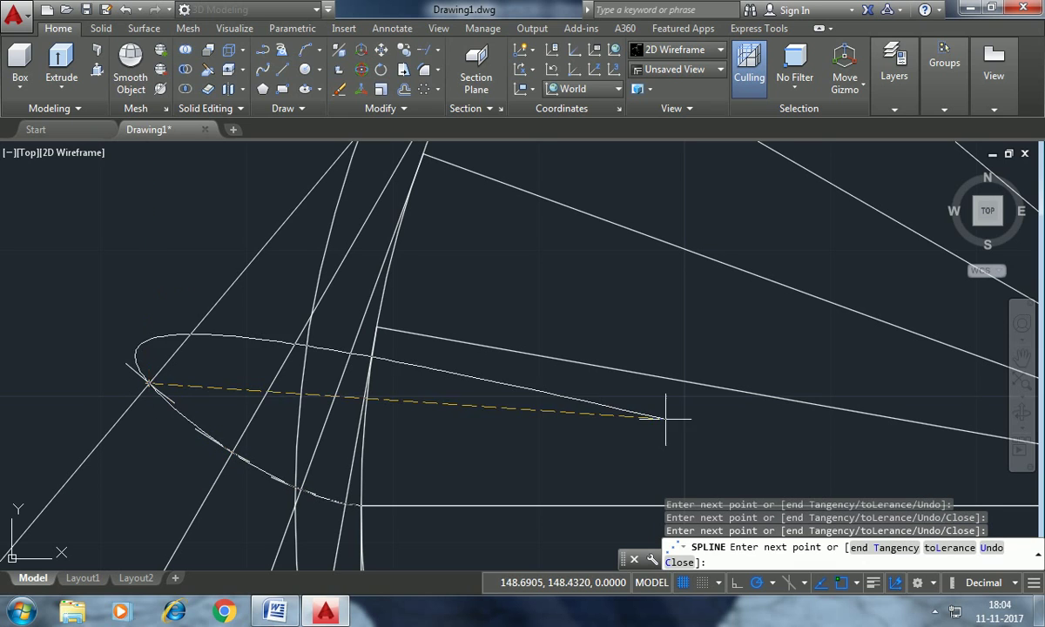
key("Return")
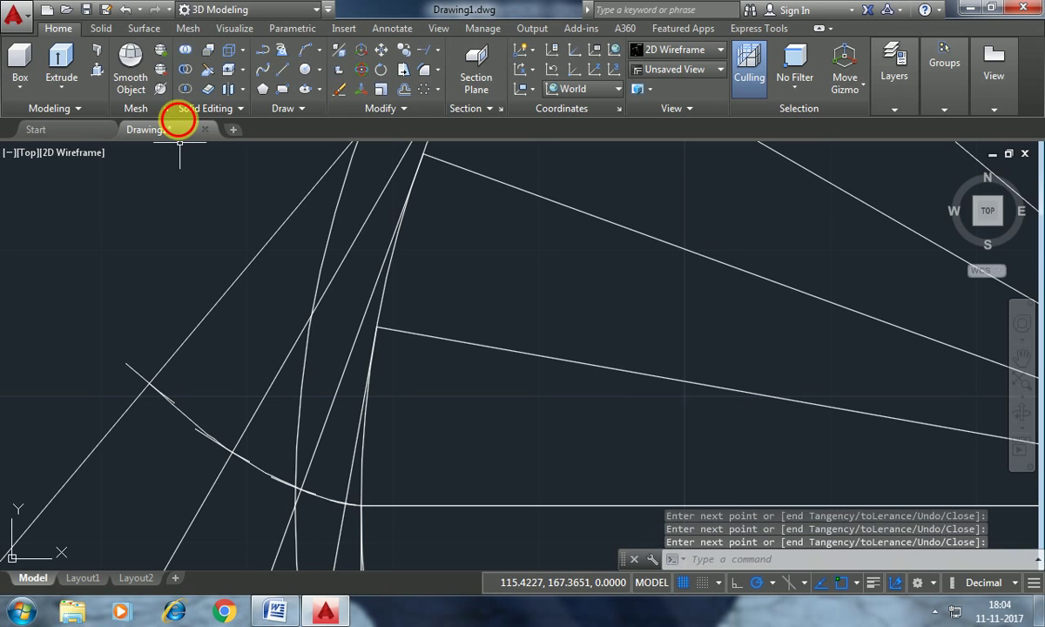
left_click(134, 359)
Delete the stray spline pieces left beside the involute flank
key("Delete")
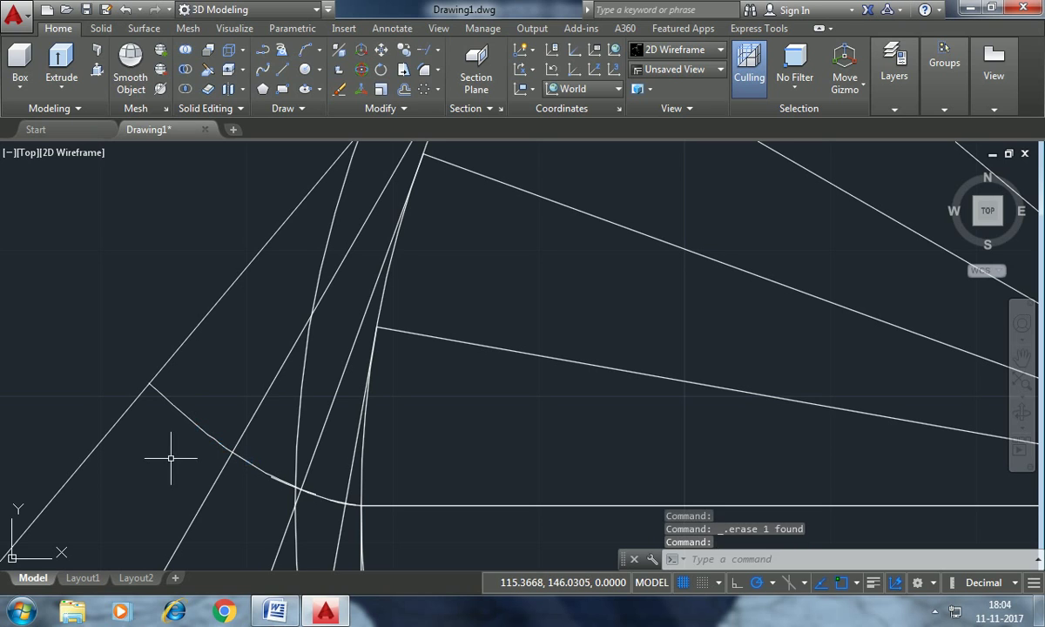
left_click(247, 422)
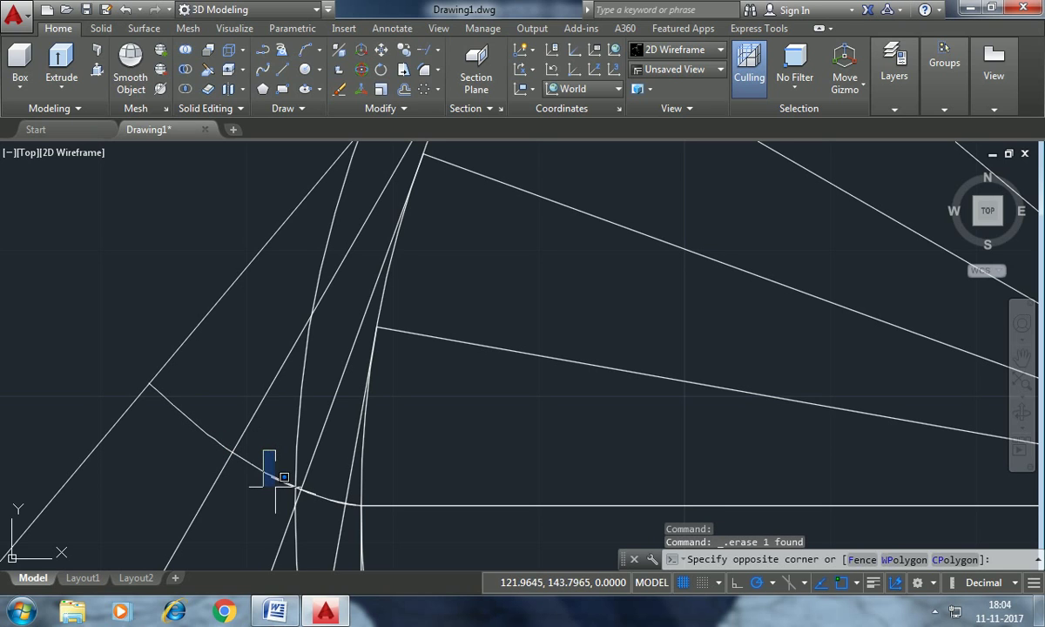
left_click(410, 527)
key("Delete")
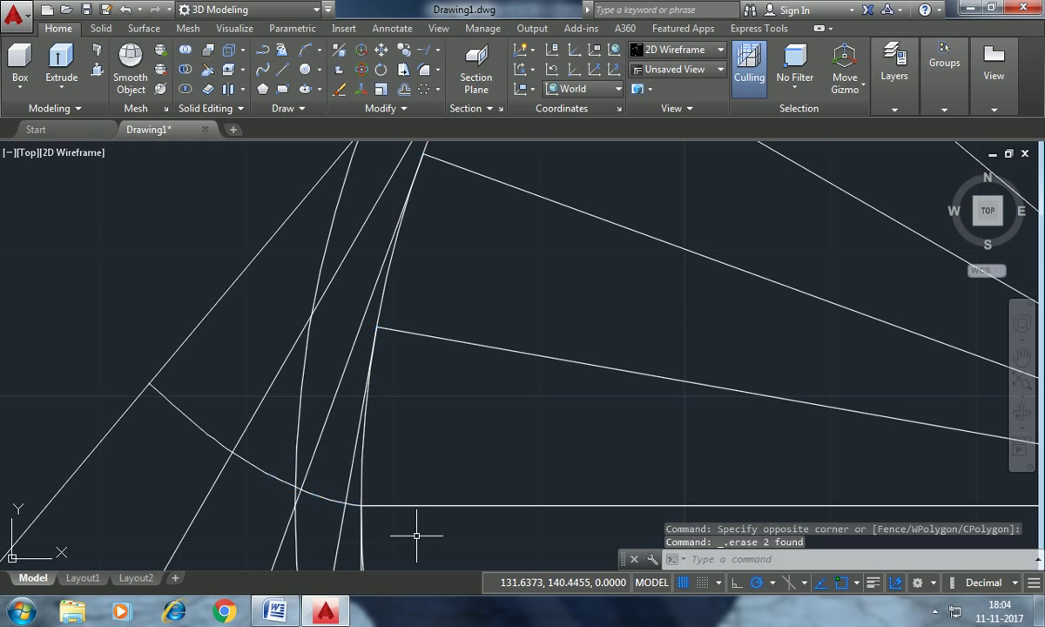
Erase the nine radial construction lines, keeping the circles, flank and horizontal line
scroll(346, 509, "down", 4)
mouse_move(345, 510)
middle_mouse_down()
mouse_move(373, 252)
mouse_move(384, 235)
middle_mouse_up()
left_click(404, 547)
left_click(202, 501)
left_click(288, 491)
left_click(159, 271)
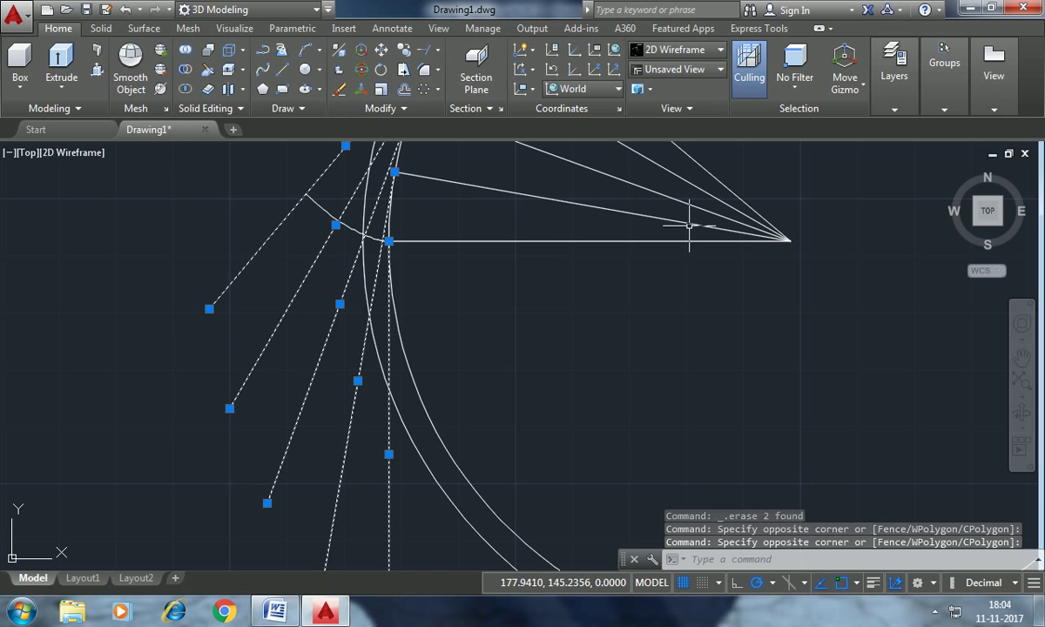
left_click(718, 186)
left_click(654, 221)
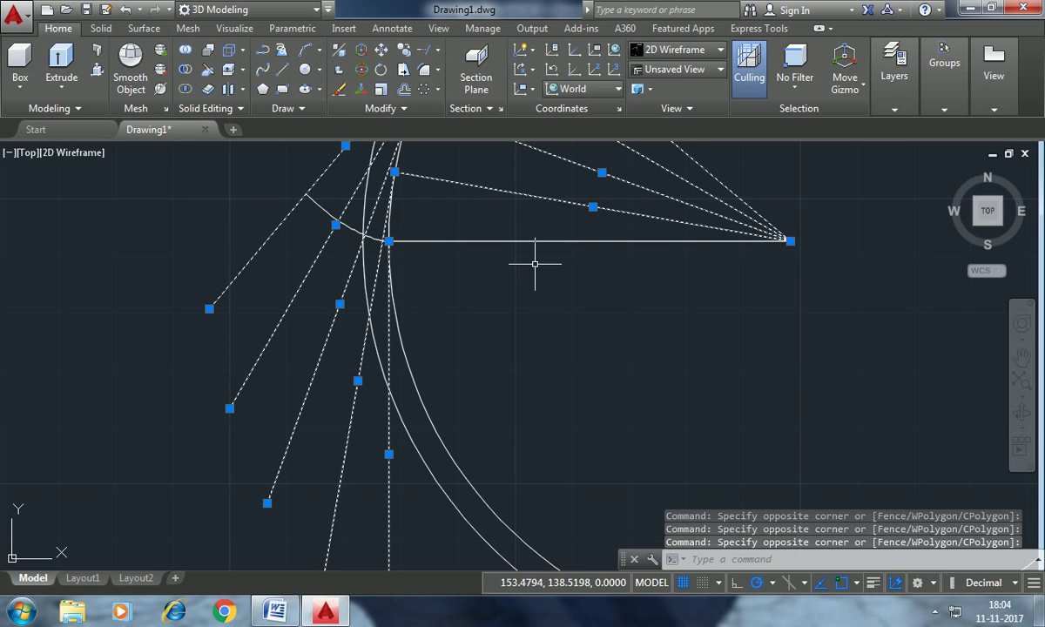
key("Delete")
scroll(495, 366, "down", 3)
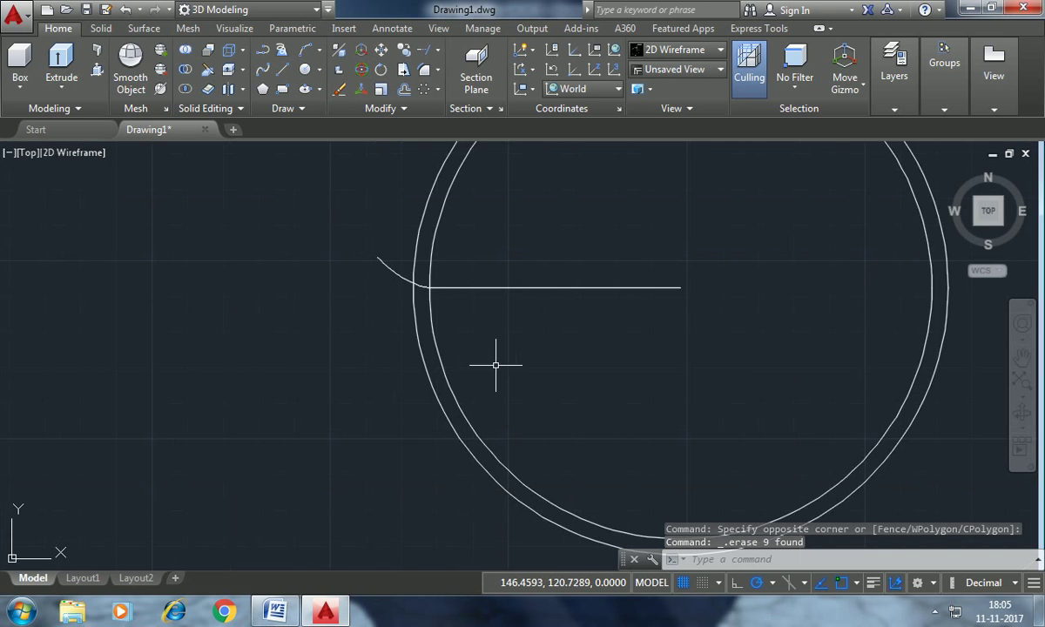
scroll(349, 366, "up", 4)
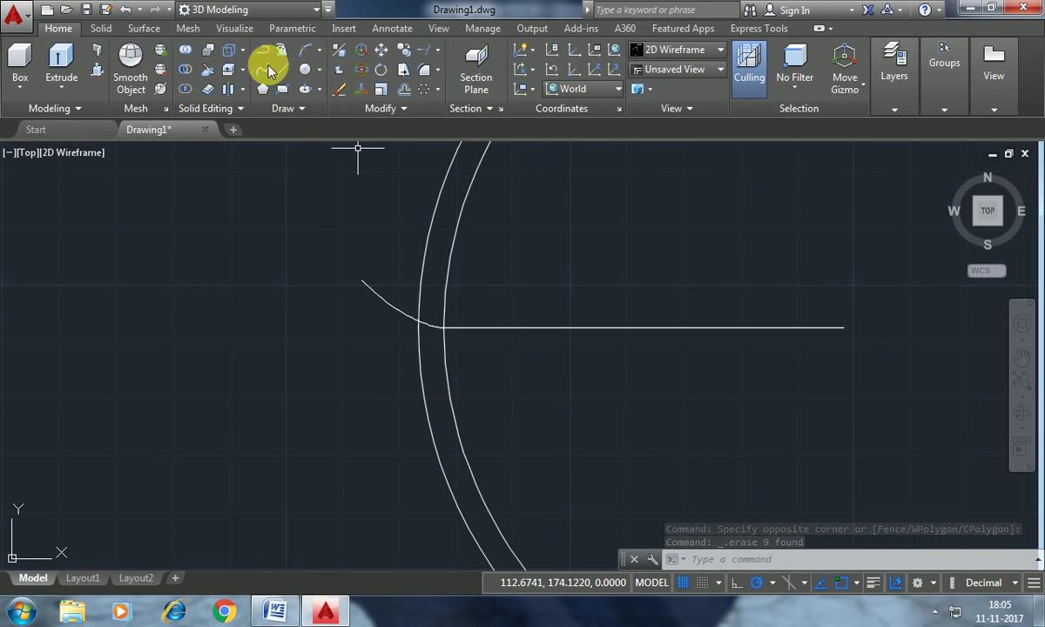
Draw a 166-diameter circle centred on the horizontal line's right end
left_click(282, 73)
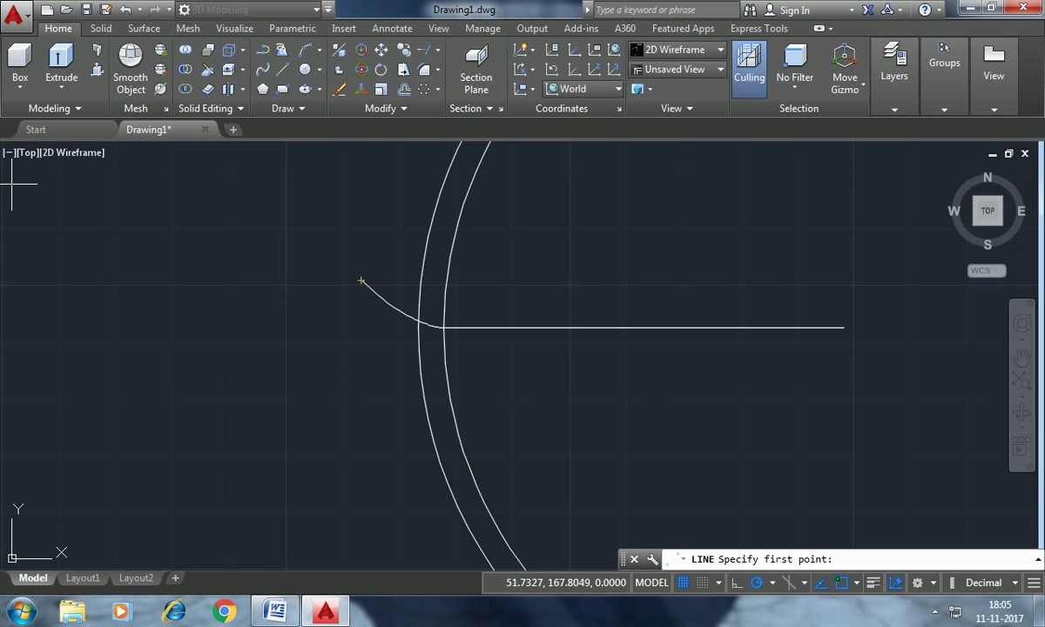
key("Escape")
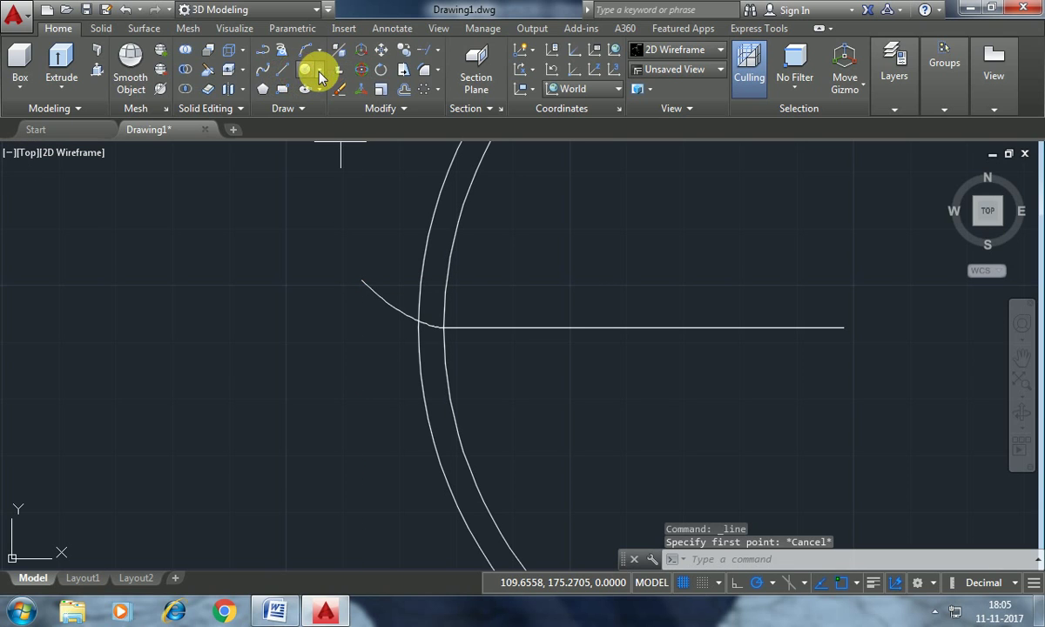
left_click(302, 73)
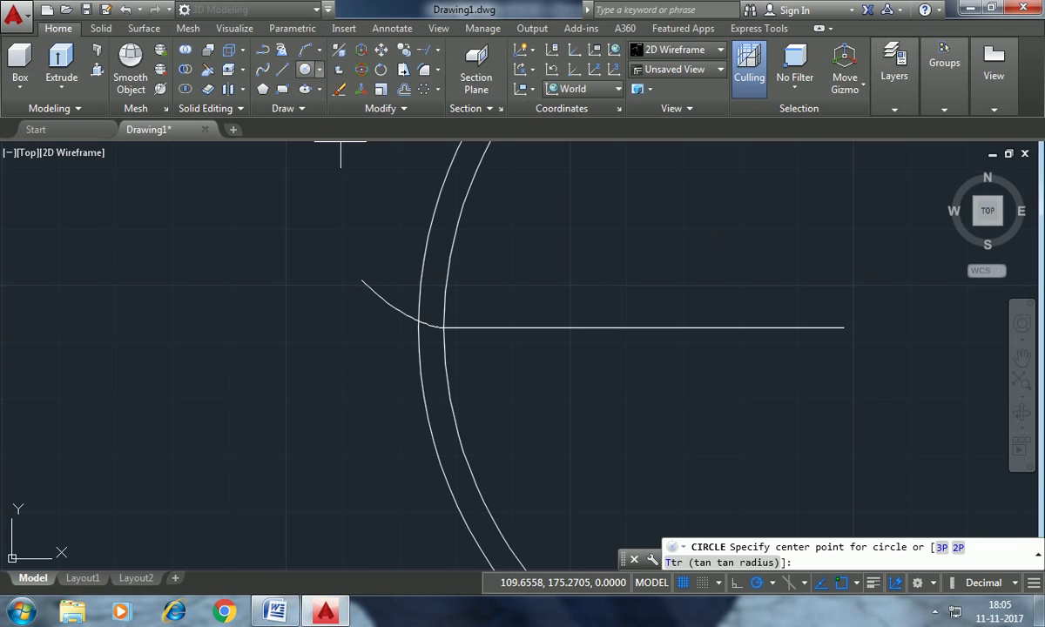
left_click(844, 327)
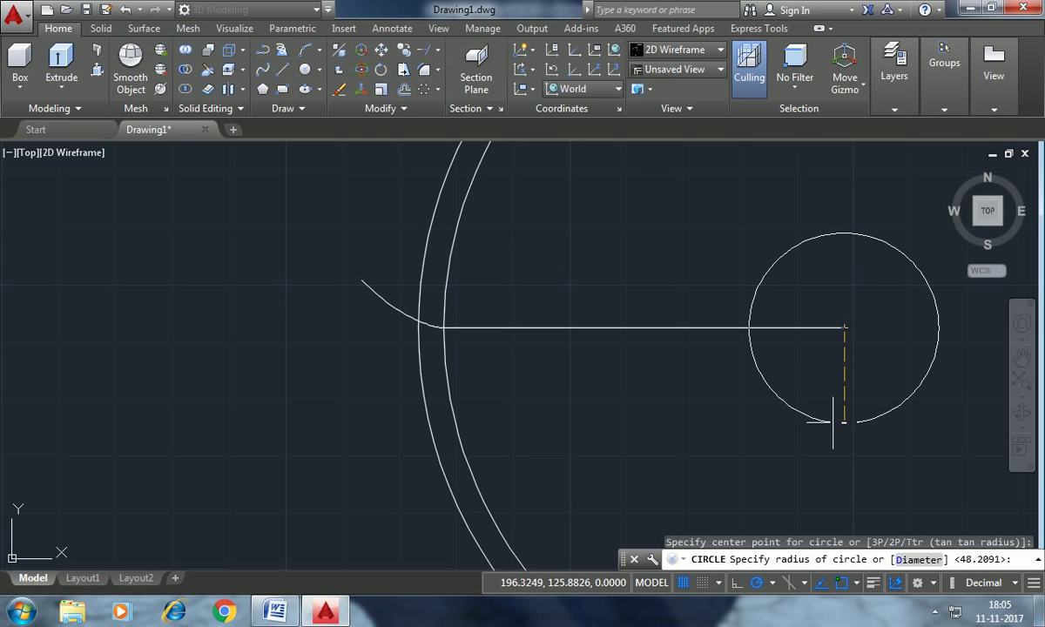
type("d")
key("Return")
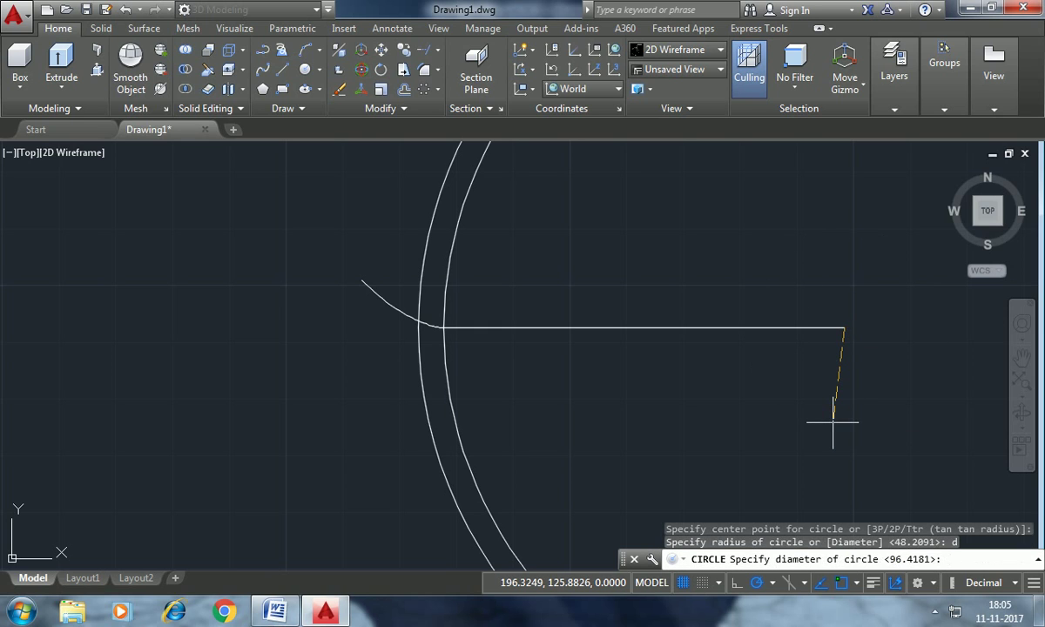
type("106")
key("Return")
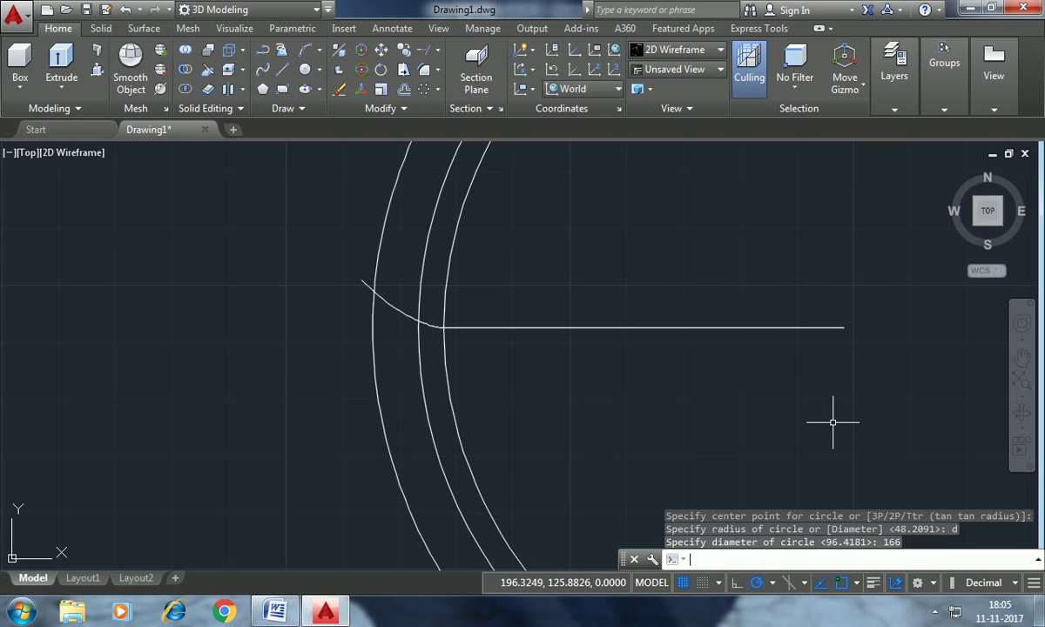
Draw a circle of radius 131.4 centred on the same line endpoint
middle_click_drag(526, 247, 310, 241)
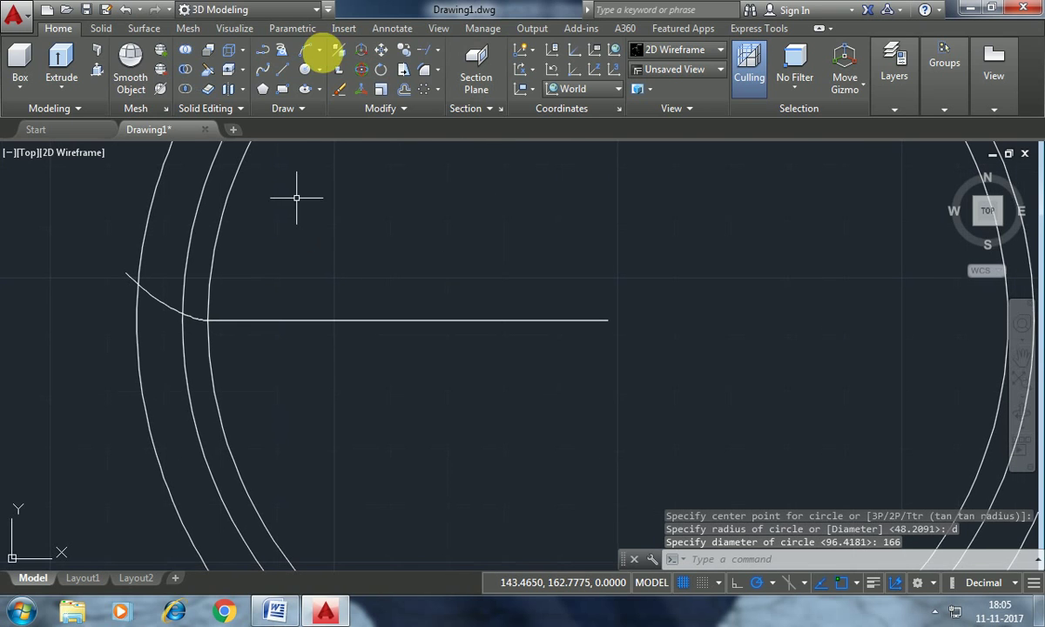
left_click(305, 69)
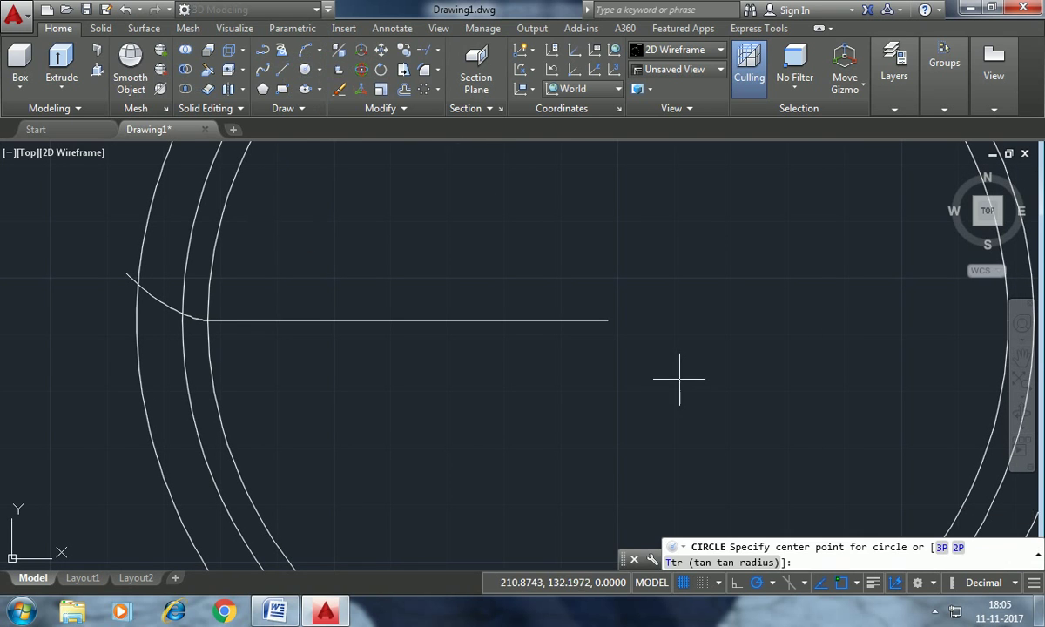
left_click(608, 321)
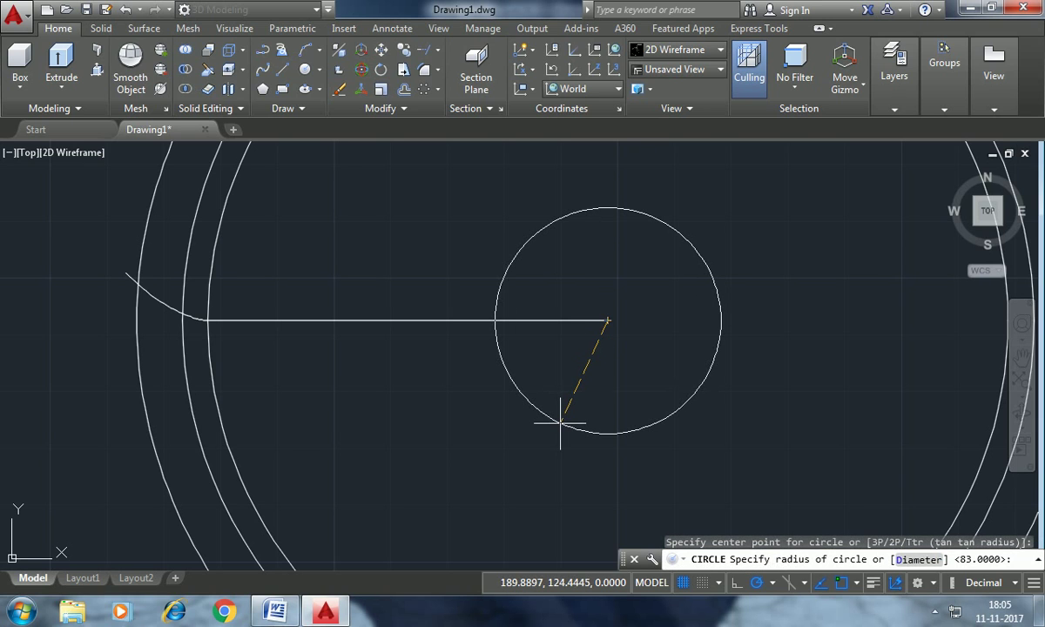
type("131.")
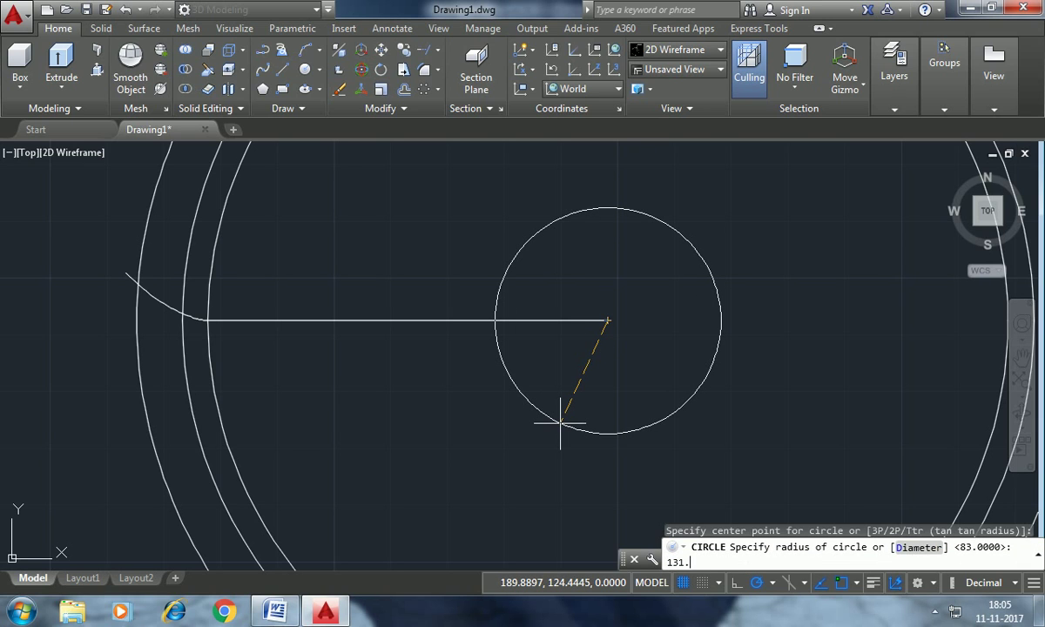
type("4")
key("Return")
Delete the oversized 131.4-radius outer circle
scroll(473, 391, "down", 2)
scroll(474, 391, "down", 2)
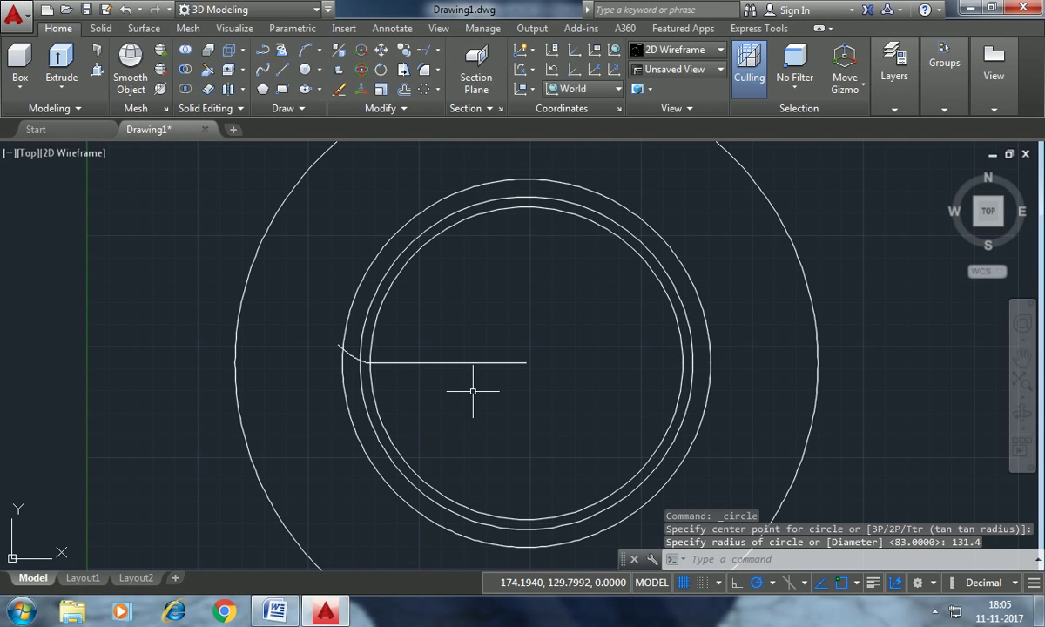
left_click(820, 363)
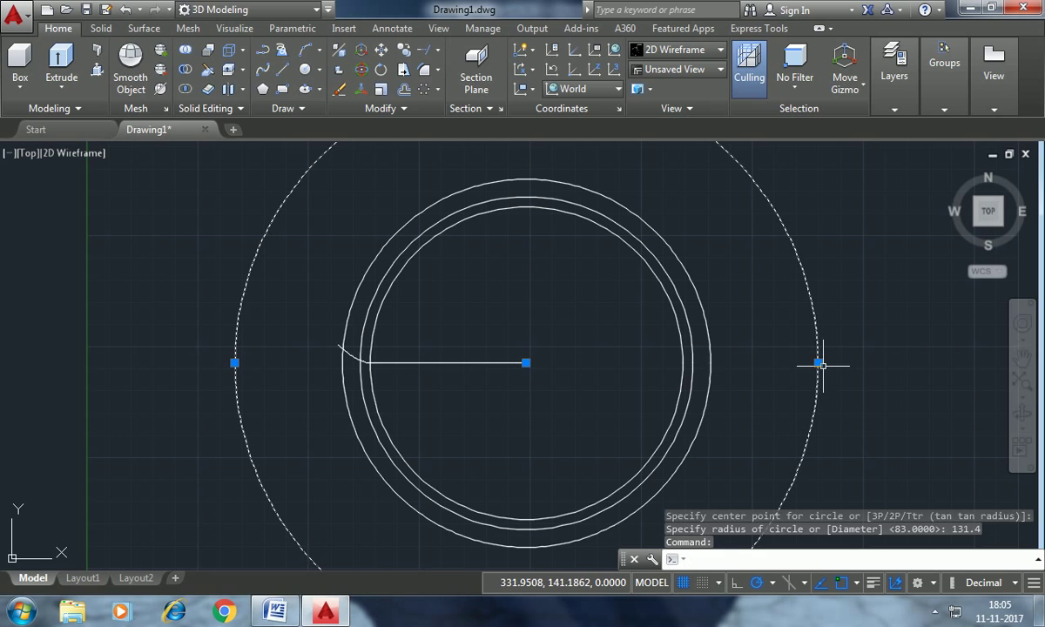
key("Delete")
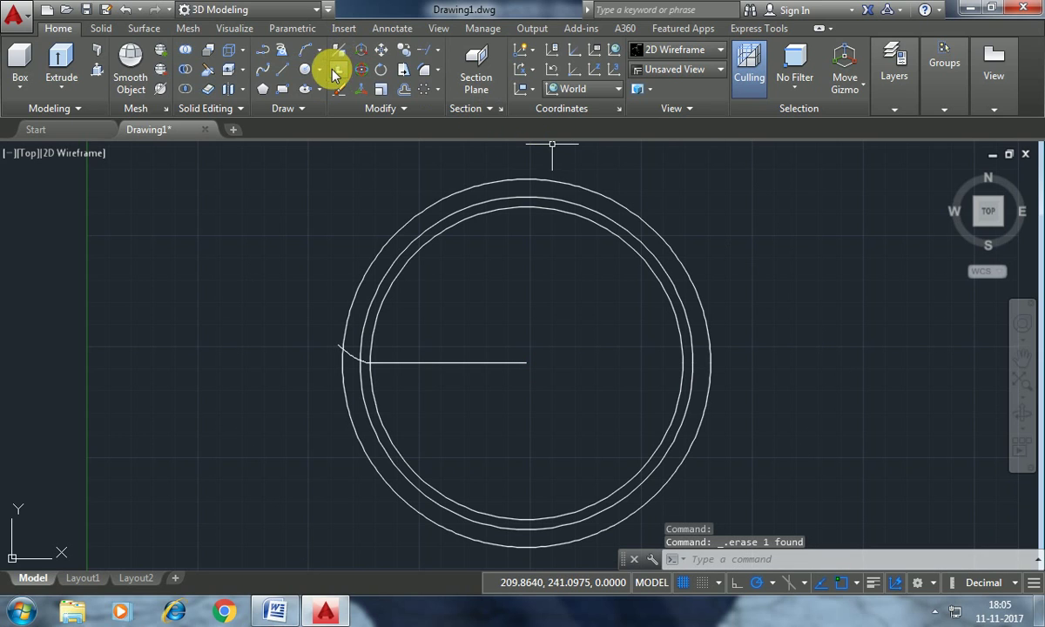
Draw a 131.4-diameter circle concentric with the others at the line's right end
left_click(306, 68)
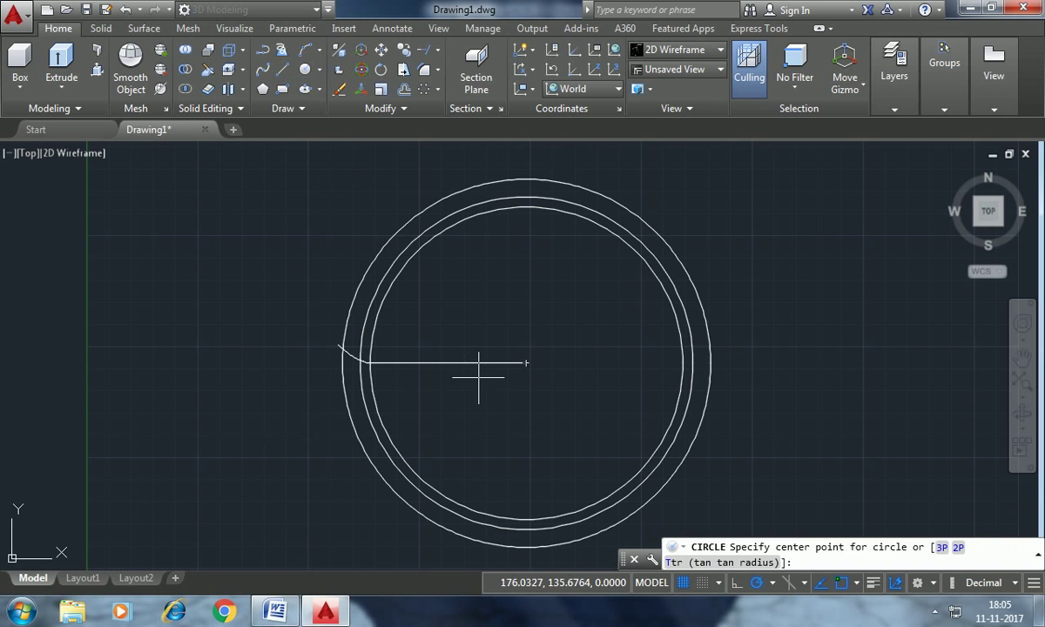
left_click(526, 362)
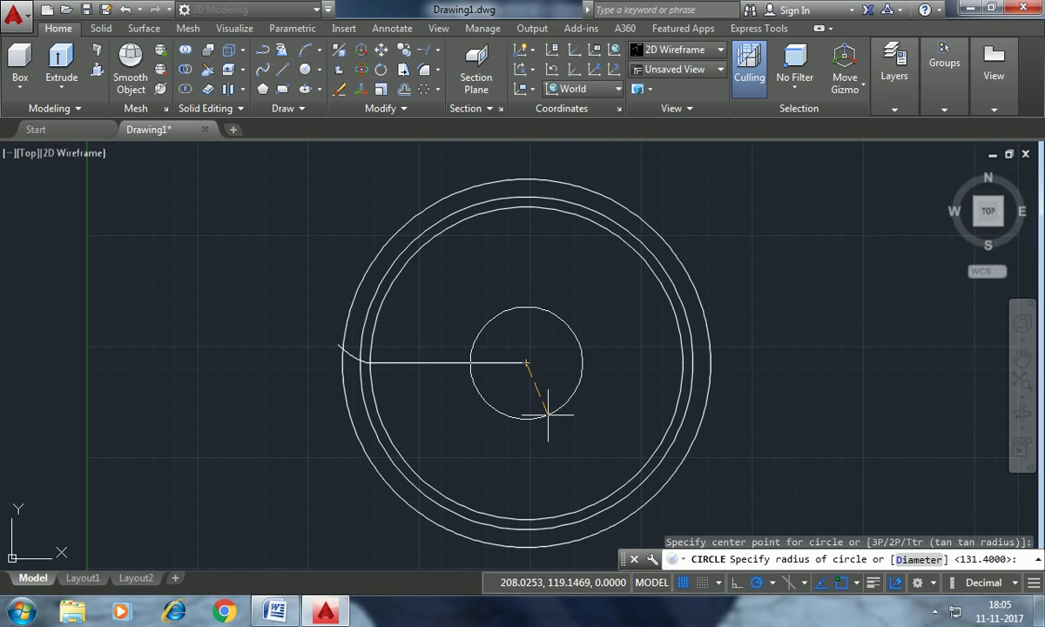
type("d")
key("Return")
type("131.4")
key("Return")
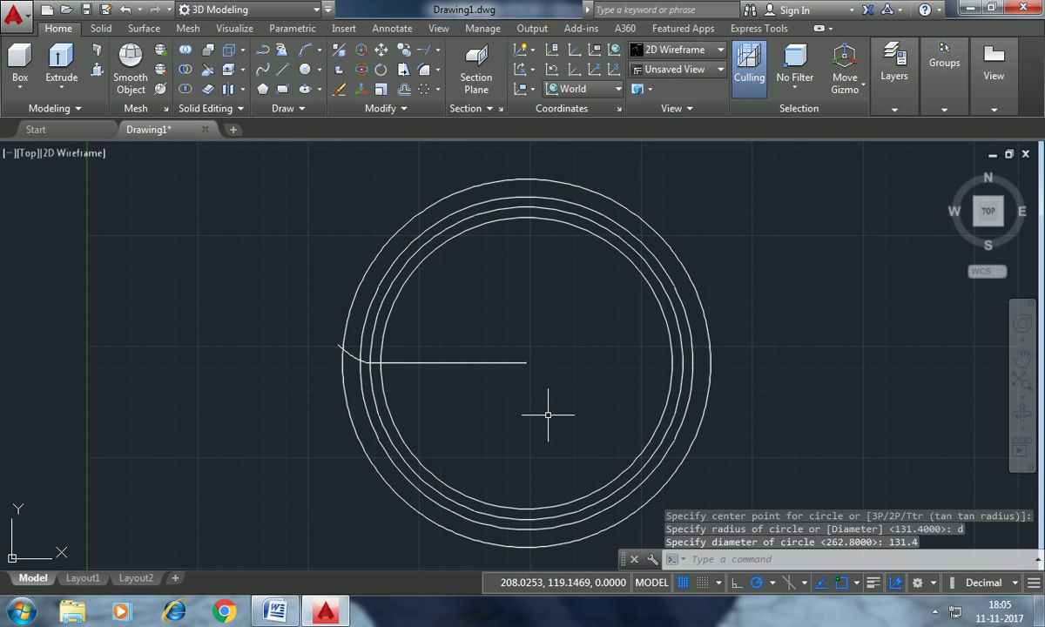
scroll(315, 319, "up", 2)
Draw a line from the involute/outer-circle intersection to the gear centre point
scroll(345, 380, "up", 3)
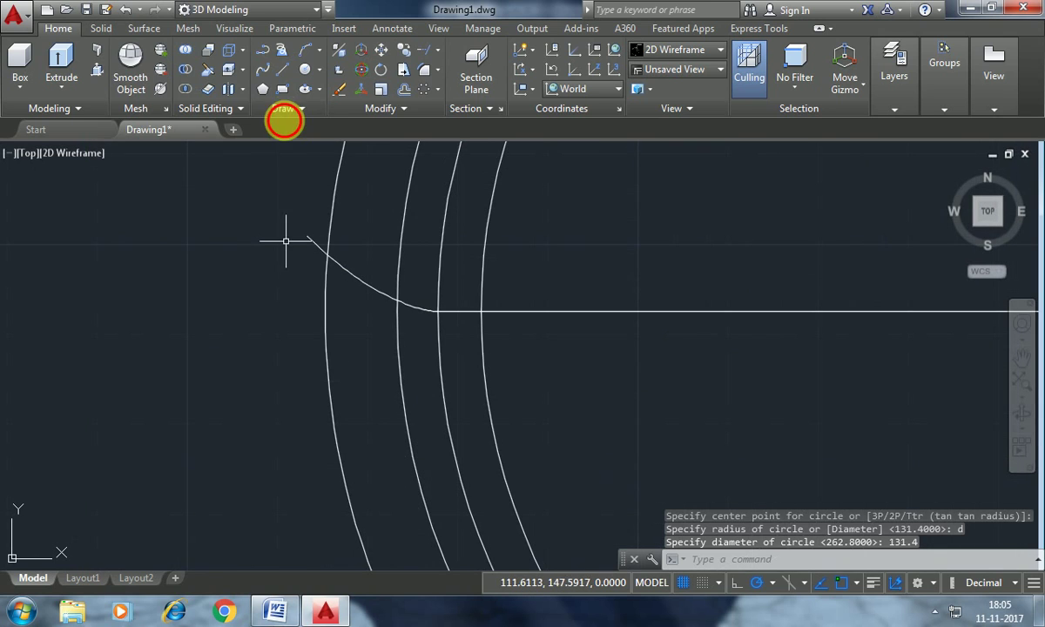
left_click(284, 75)
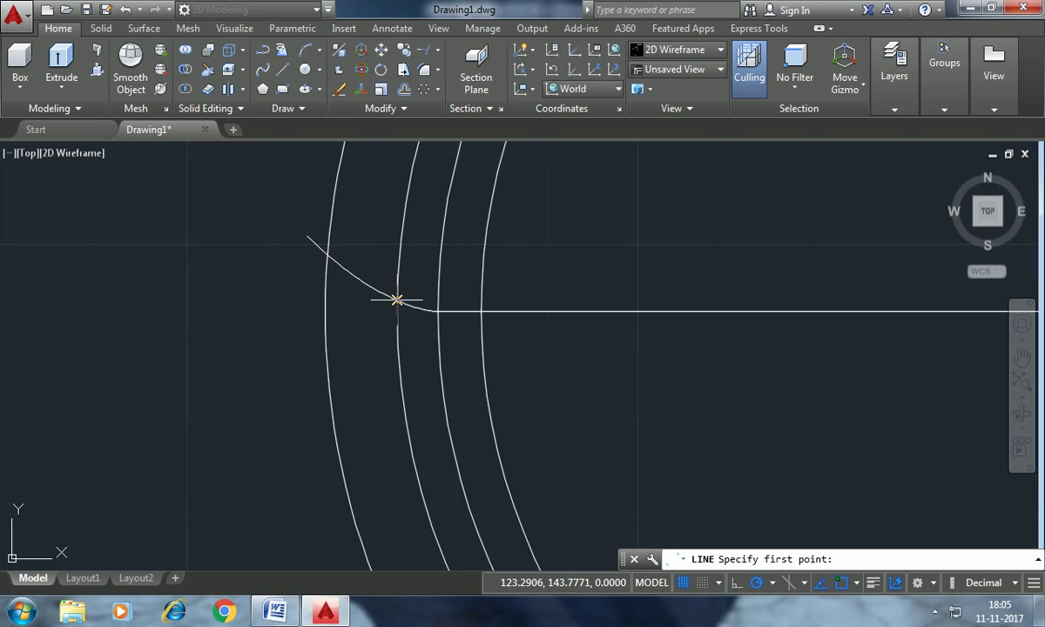
left_click(327, 252)
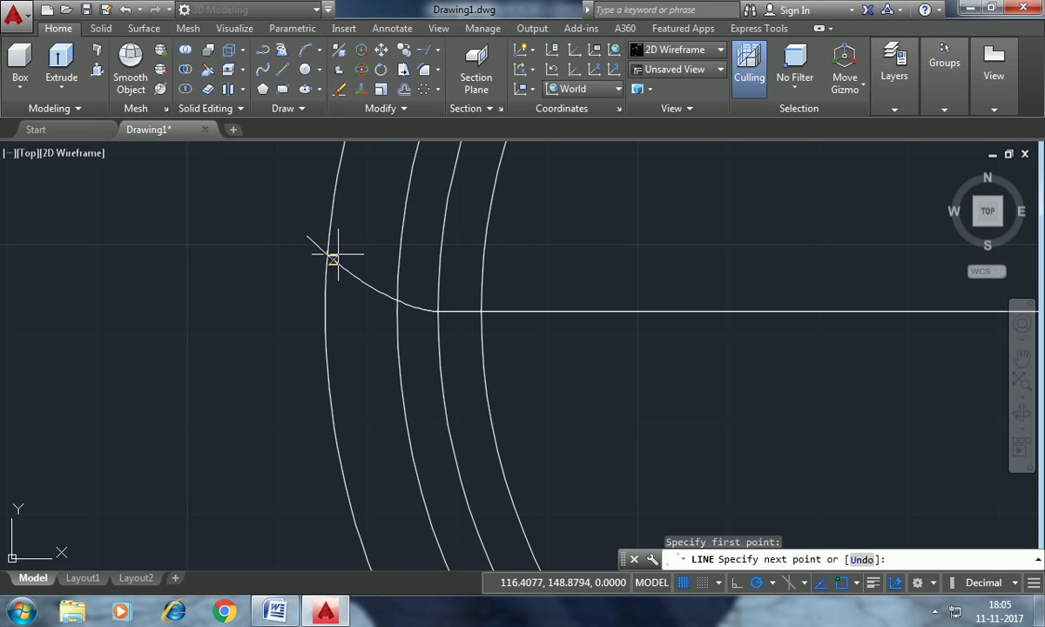
middle_click_drag(915, 399, 630, 366)
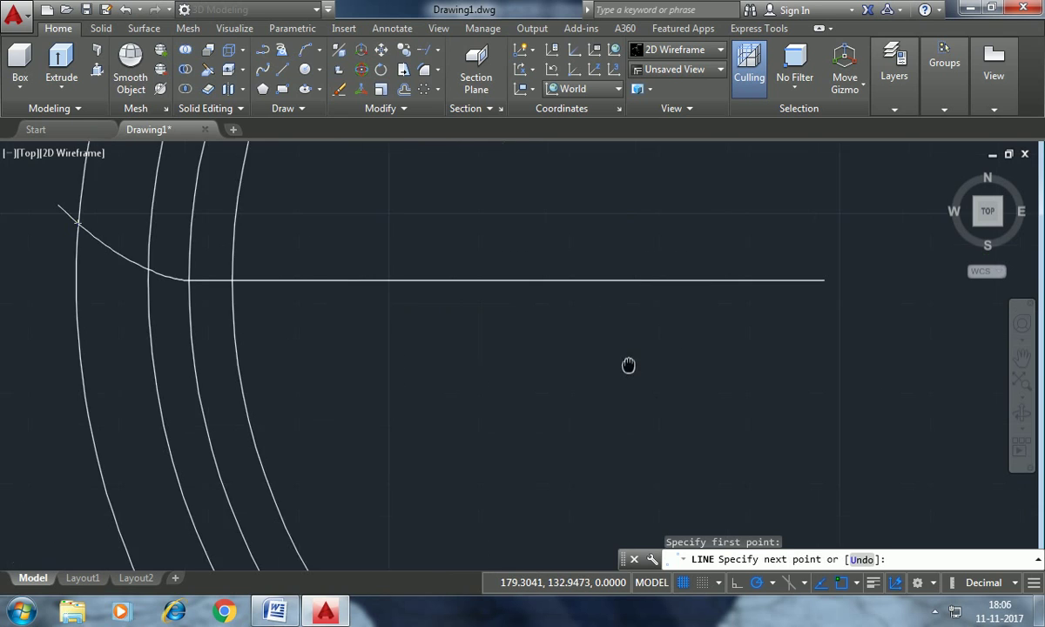
left_click(785, 277)
scroll(719, 356, "down", 5)
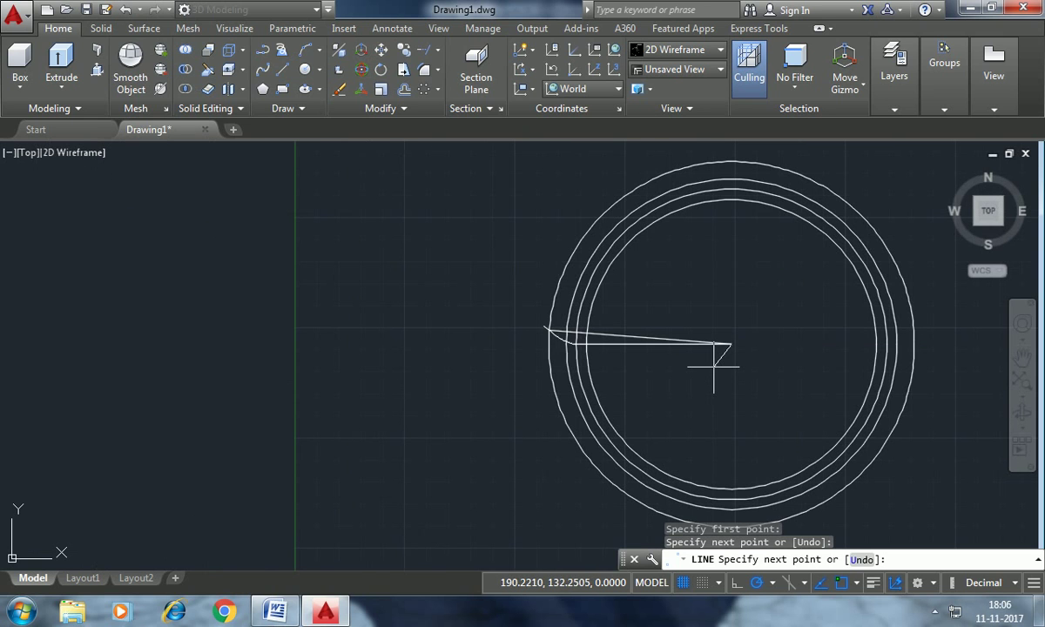
key("Escape")
scroll(571, 344, "up", 5)
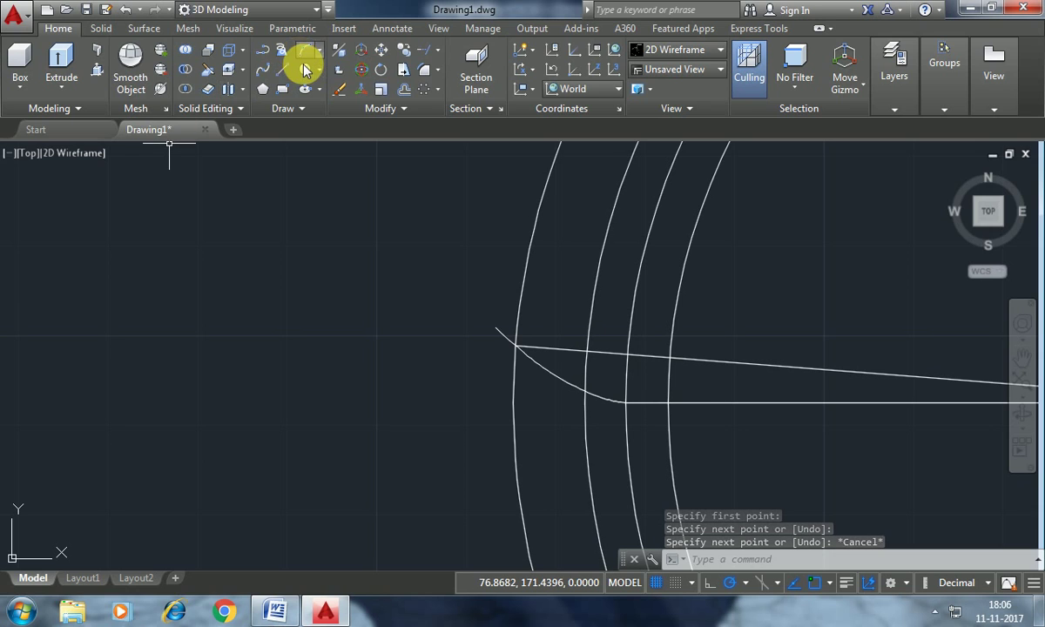
Draw a 3.25-radius circle where the slanted line crosses the second circle
left_click(305, 71)
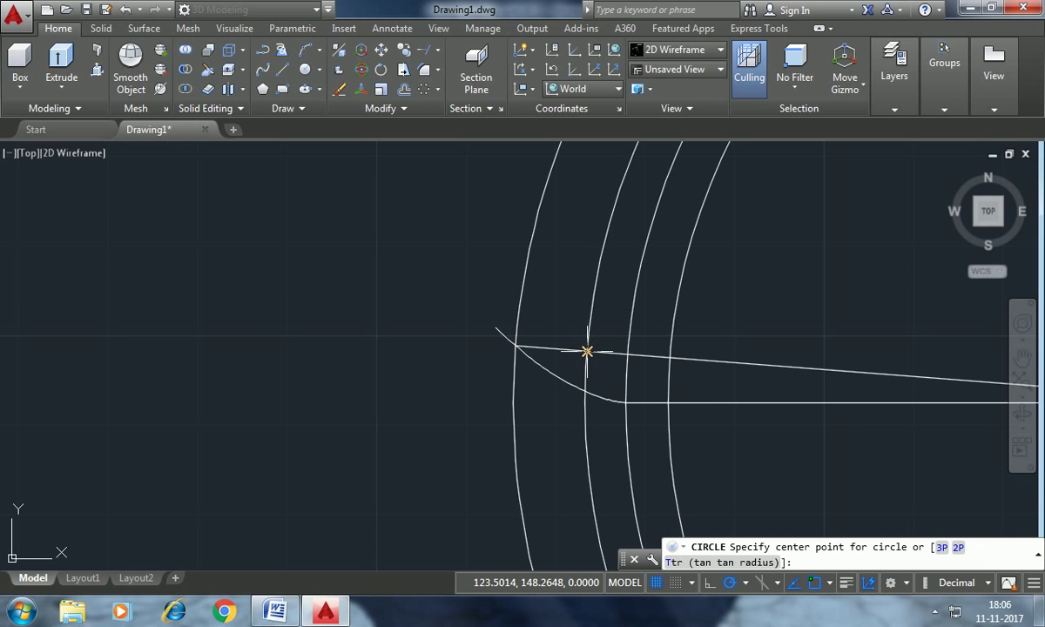
left_click(588, 352)
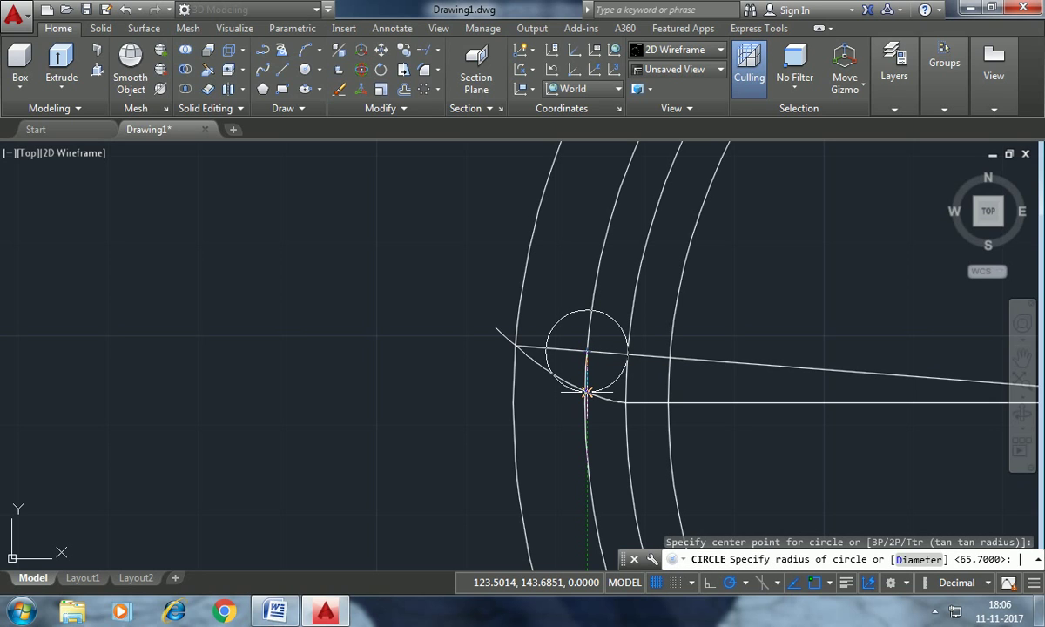
type("6.25")
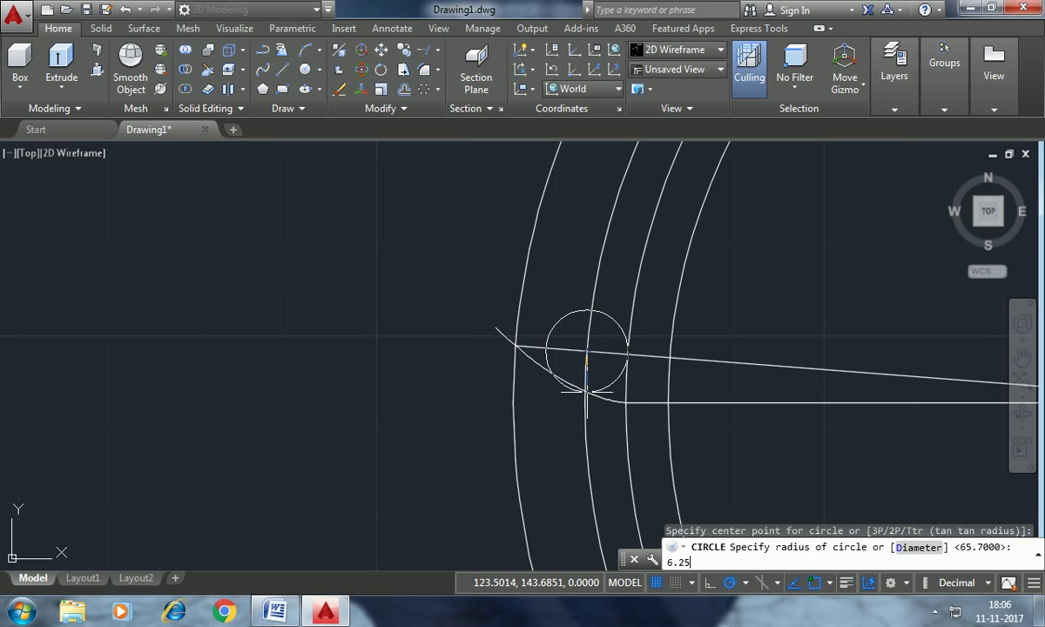
key("BackSpace")
key("BackSpace")
key("BackSpace")
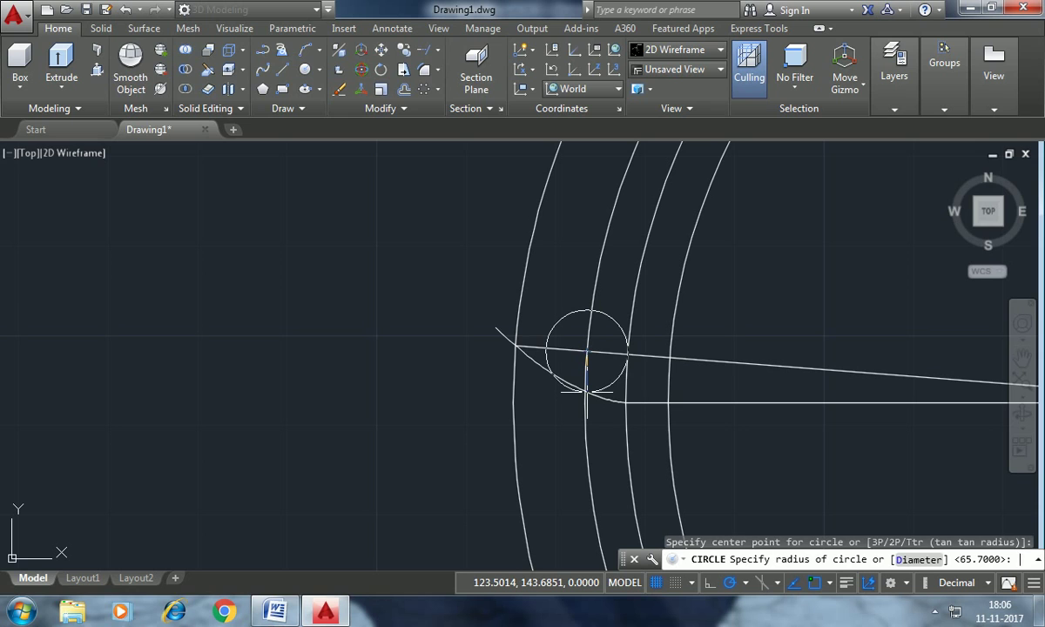
type("3.25")
key("Return")
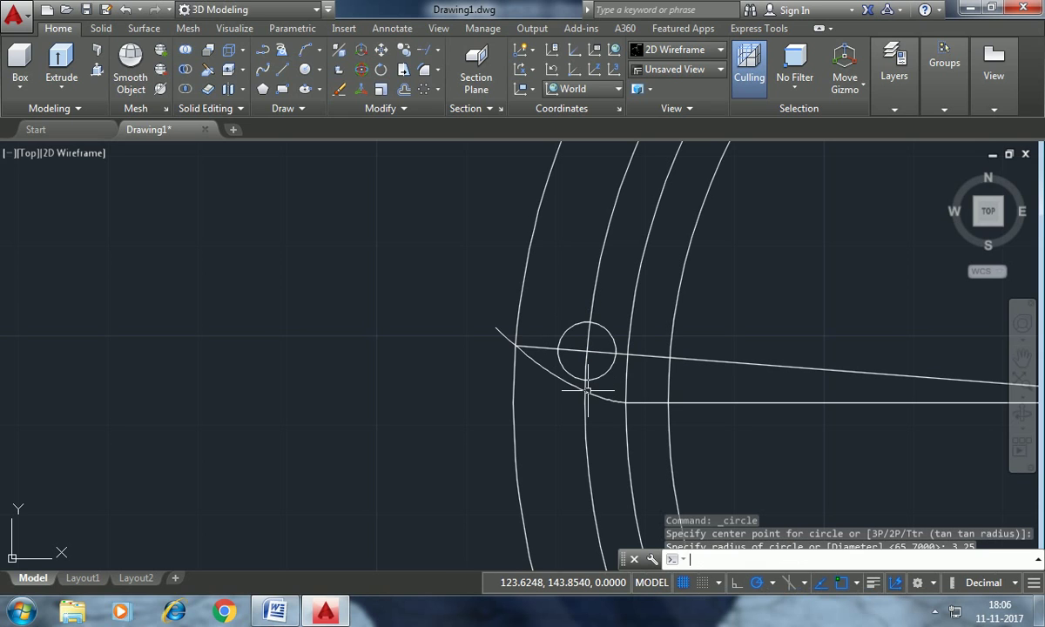
left_click(413, 105)
Mirror the flank arc about the line from the small circle's top to the centre, keeping the original
left_click(422, 131)
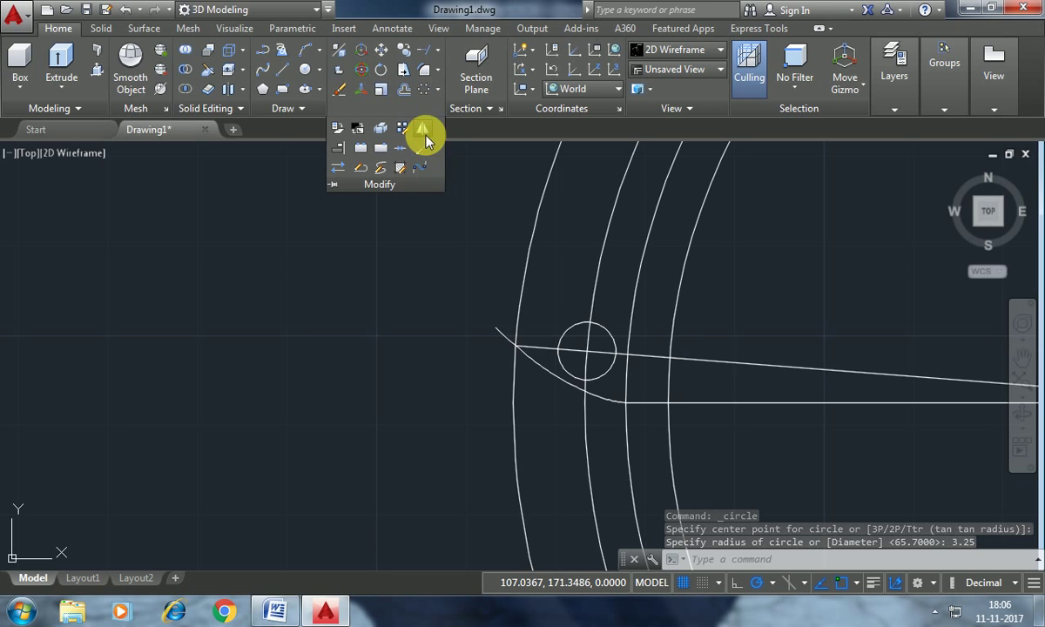
middle_click_drag(381, 244, 53, 165)
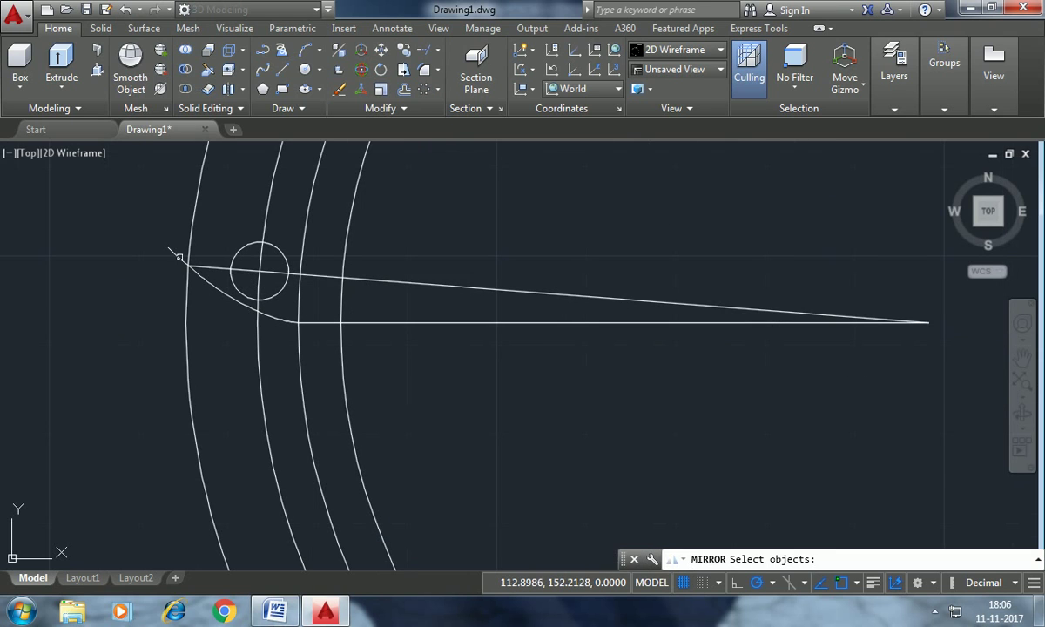
left_click(230, 297)
key("Return")
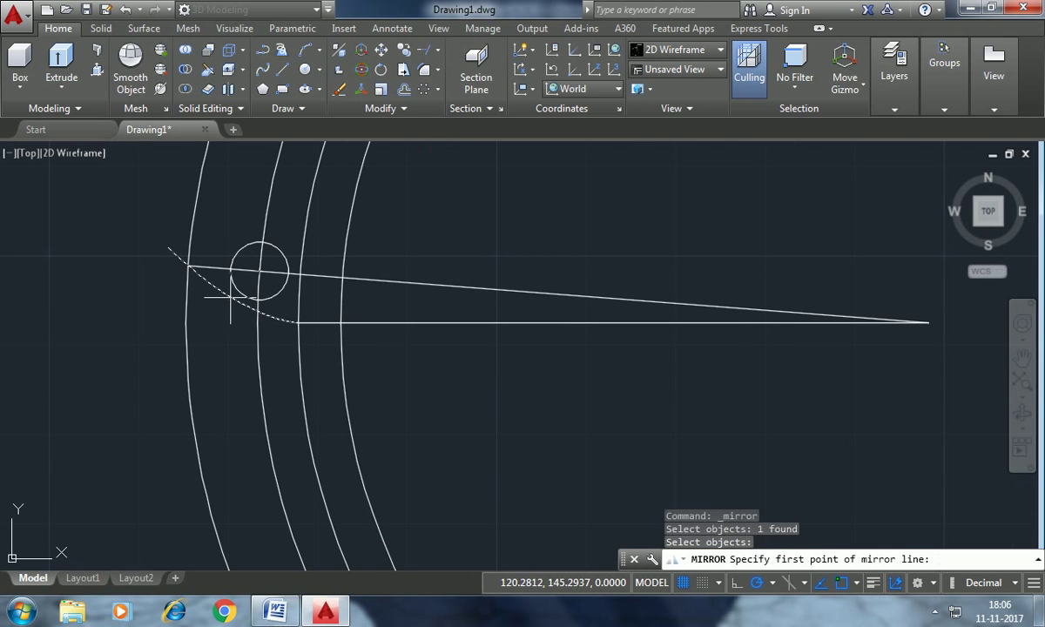
left_click(261, 242)
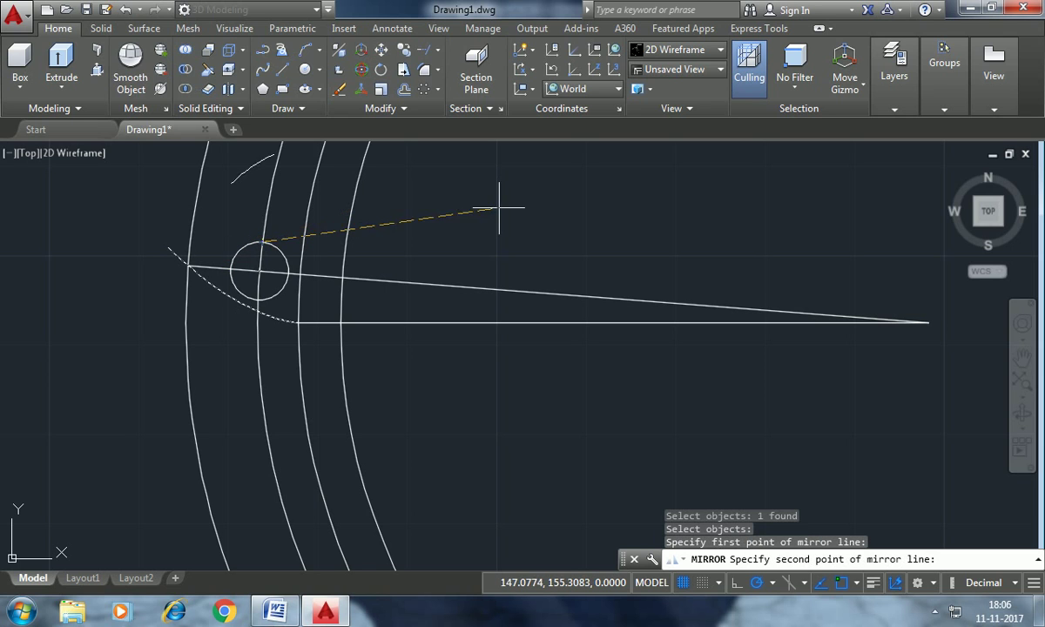
left_click(930, 323)
key("Return")
Erase the small 3.25-radius helper circle
scroll(332, 339, "down", 3)
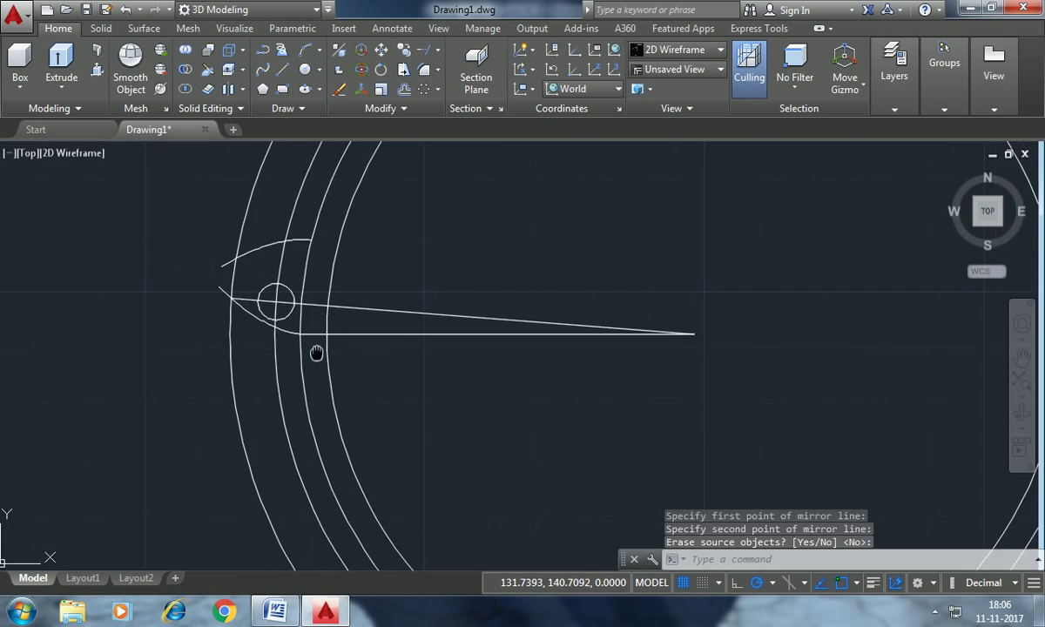
left_click(272, 309)
key("Delete")
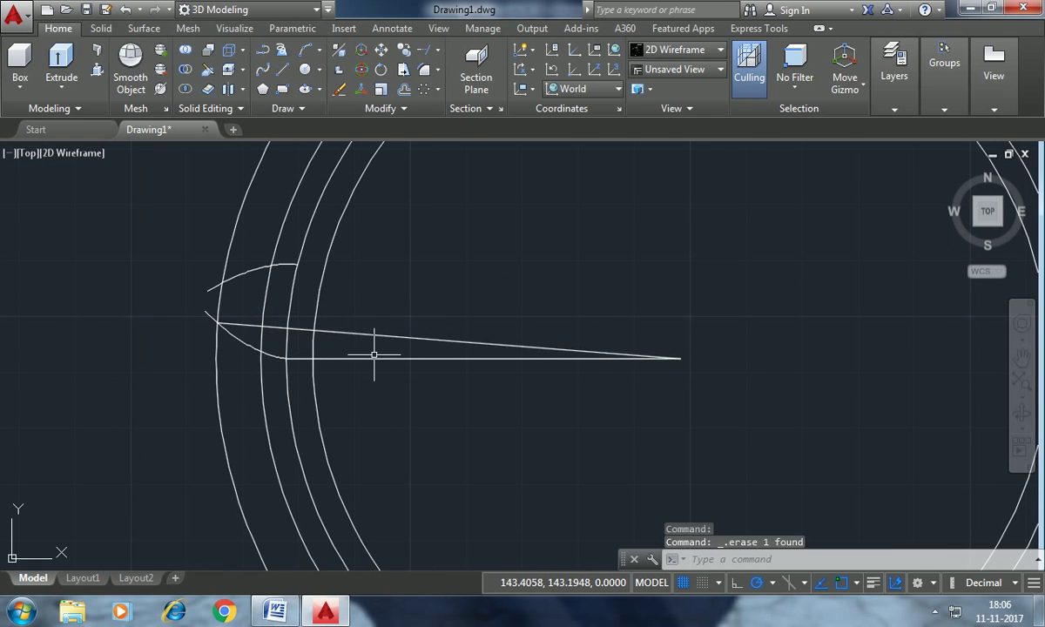
Erase the slanted construction line
left_click(409, 338)
key("Delete")
scroll(313, 384, "down", 3)
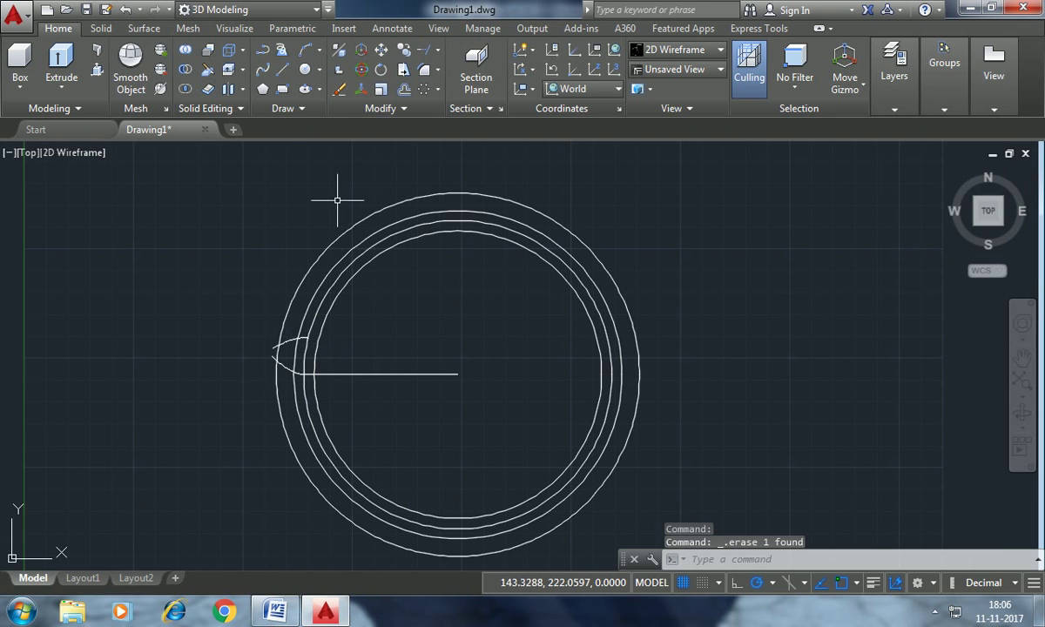
Trim the outer circle using both flank arcs as cutting edges, leaving the tip arc
left_click(440, 73)
left_click(435, 74)
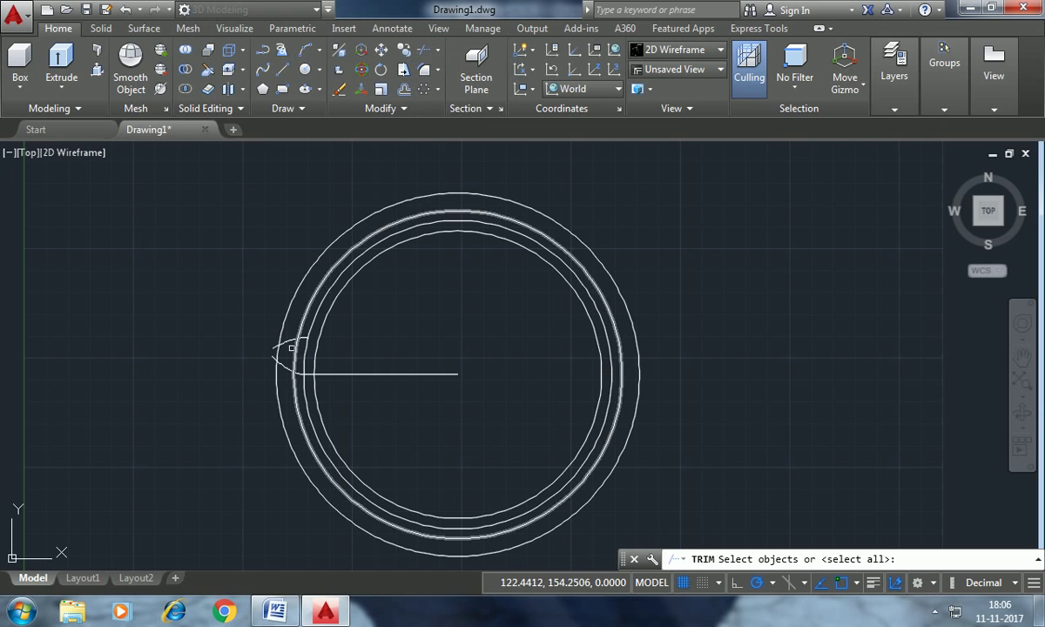
left_click(291, 346)
left_click(285, 365)
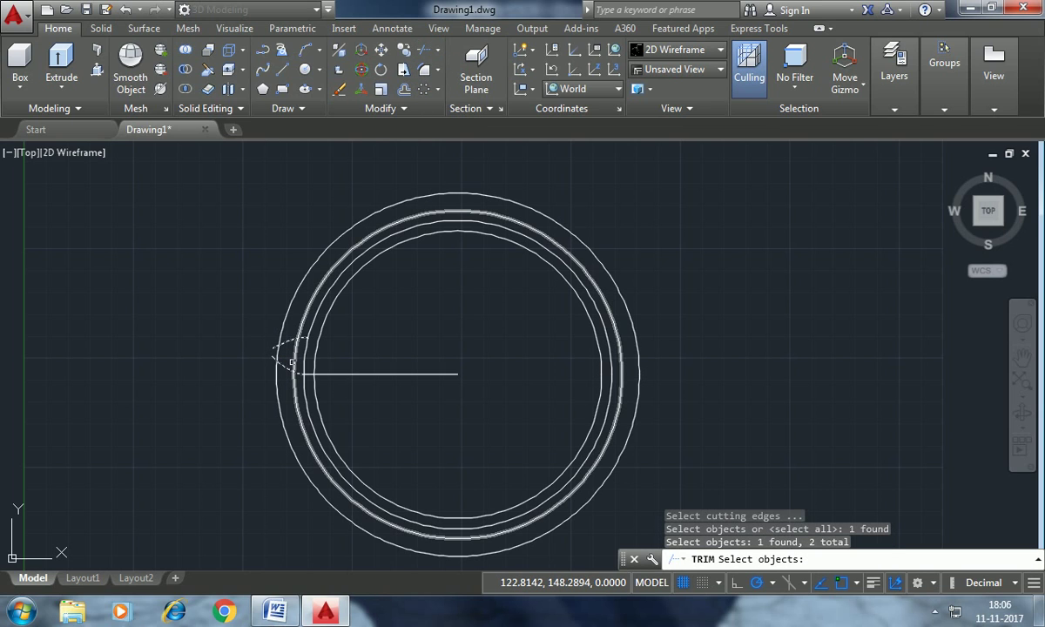
key("Return")
left_click(285, 379)
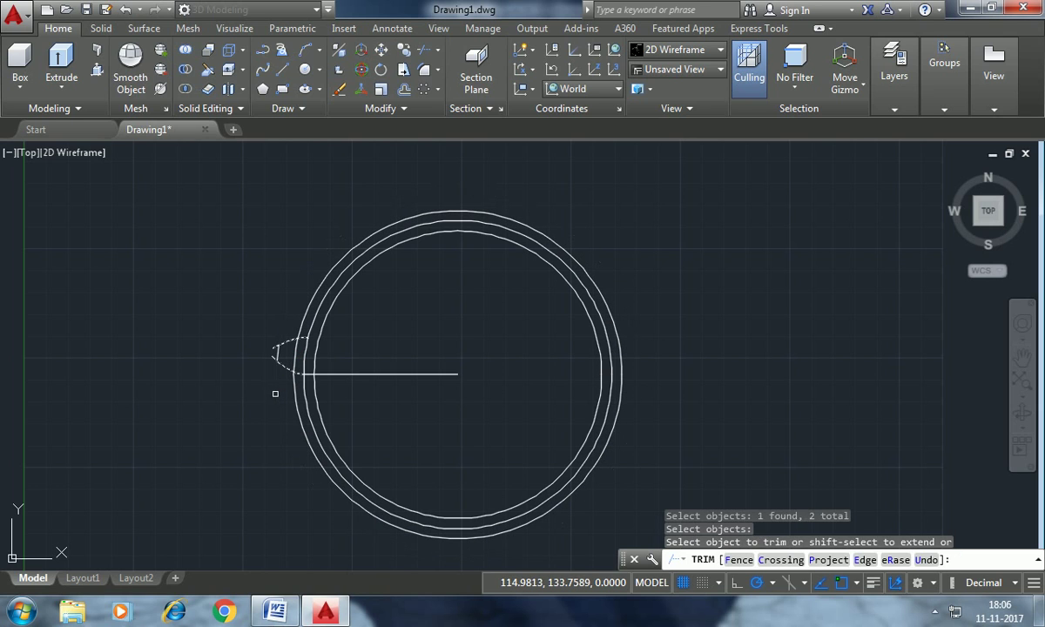
key("Return")
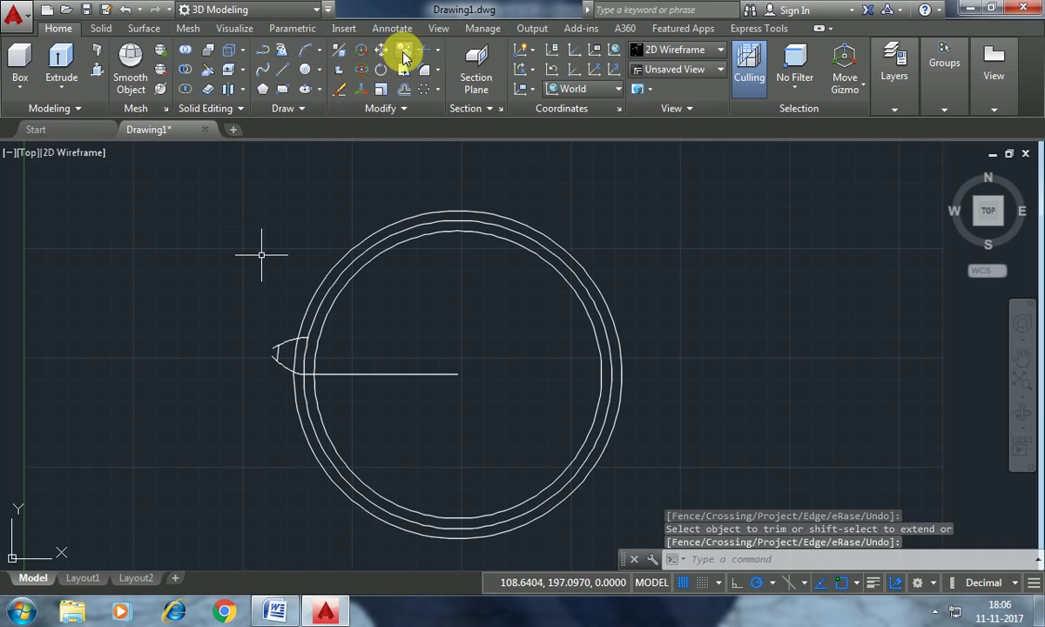
Trim the flank ends overhanging the tooth tip arc
left_click(437, 57)
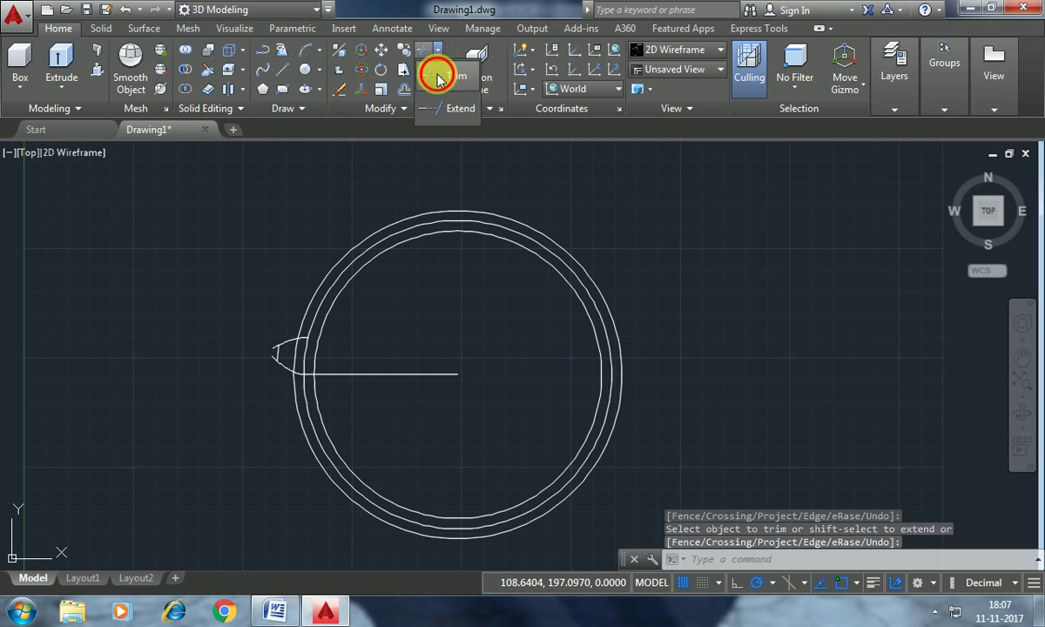
scroll(273, 378, "up", 2)
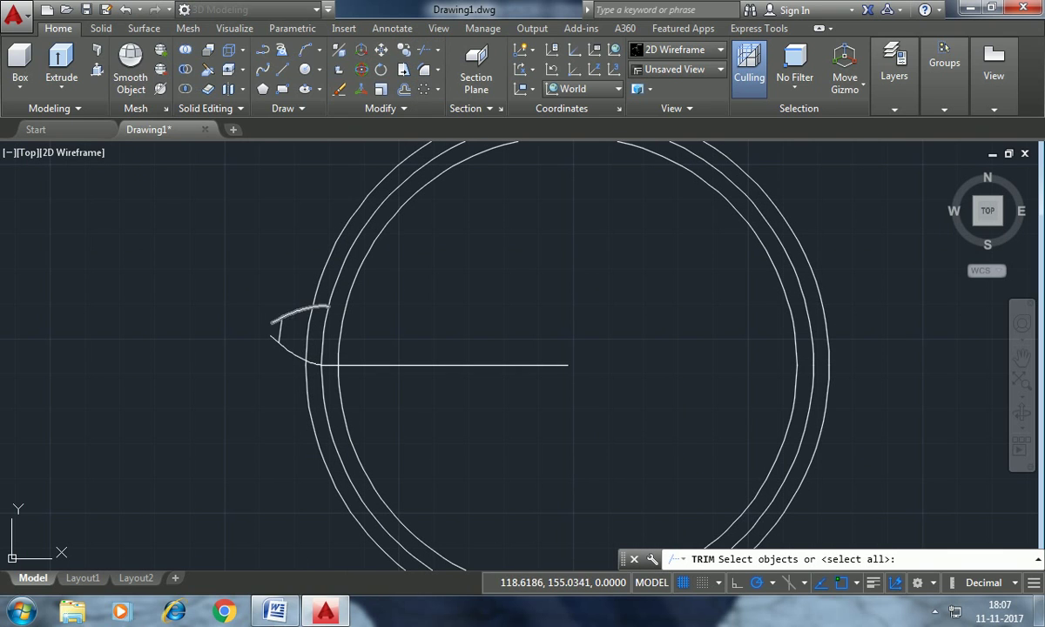
left_click(292, 352)
left_click(298, 315)
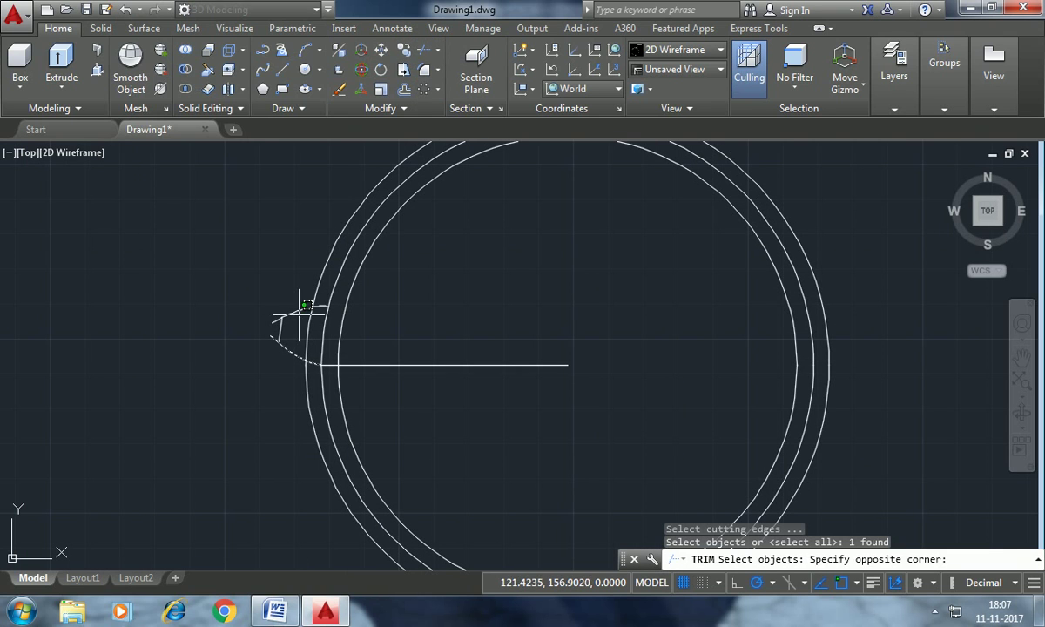
left_click(247, 272)
key("Return")
left_click(284, 329)
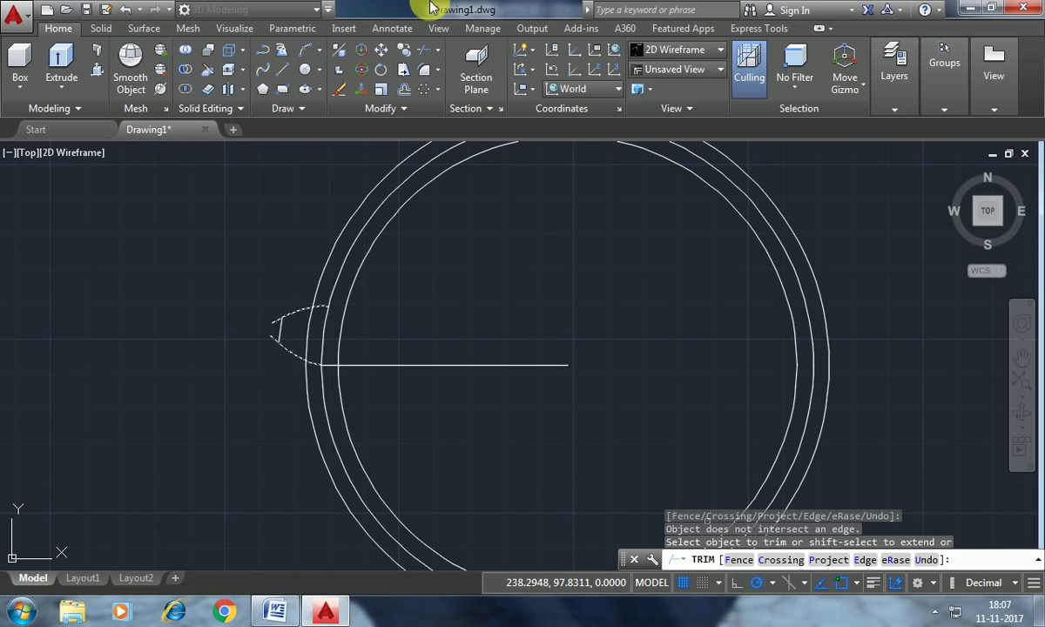
key("Escape")
key("Return")
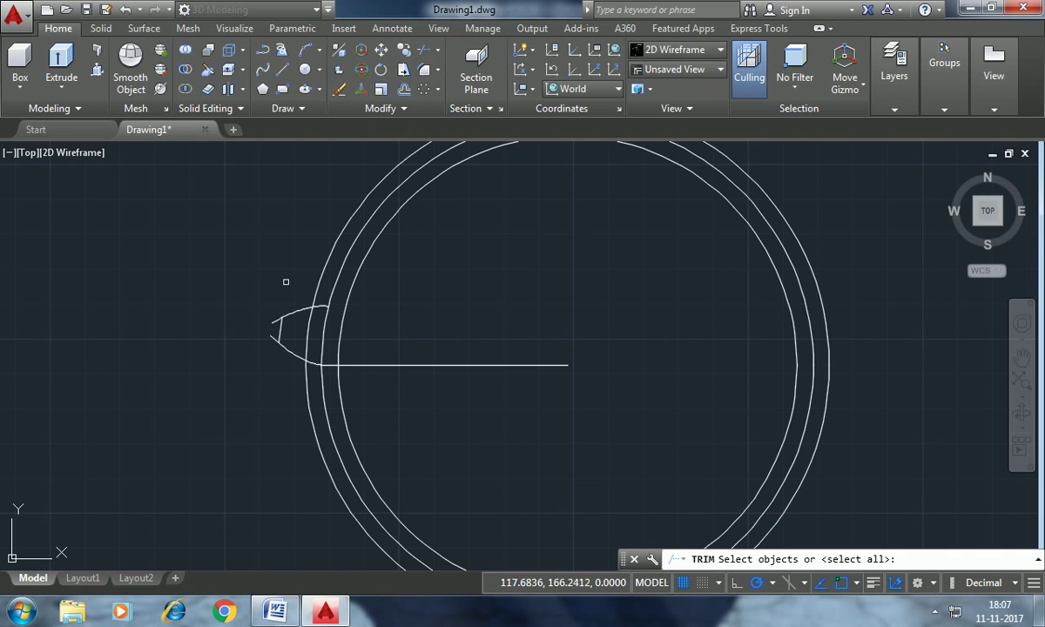
left_click(281, 329)
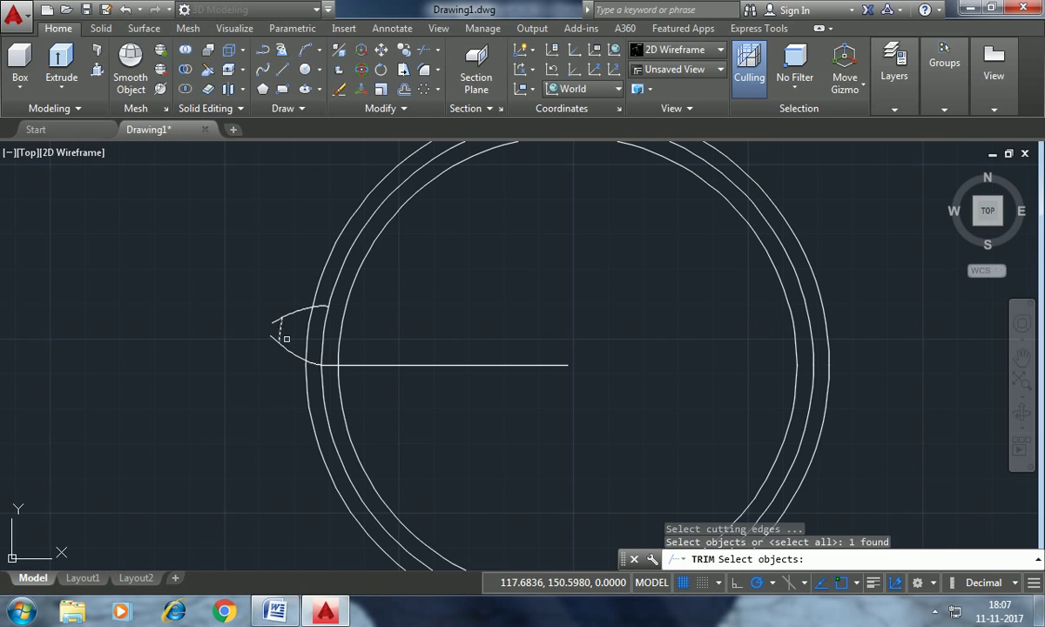
key("Return")
left_click(279, 324)
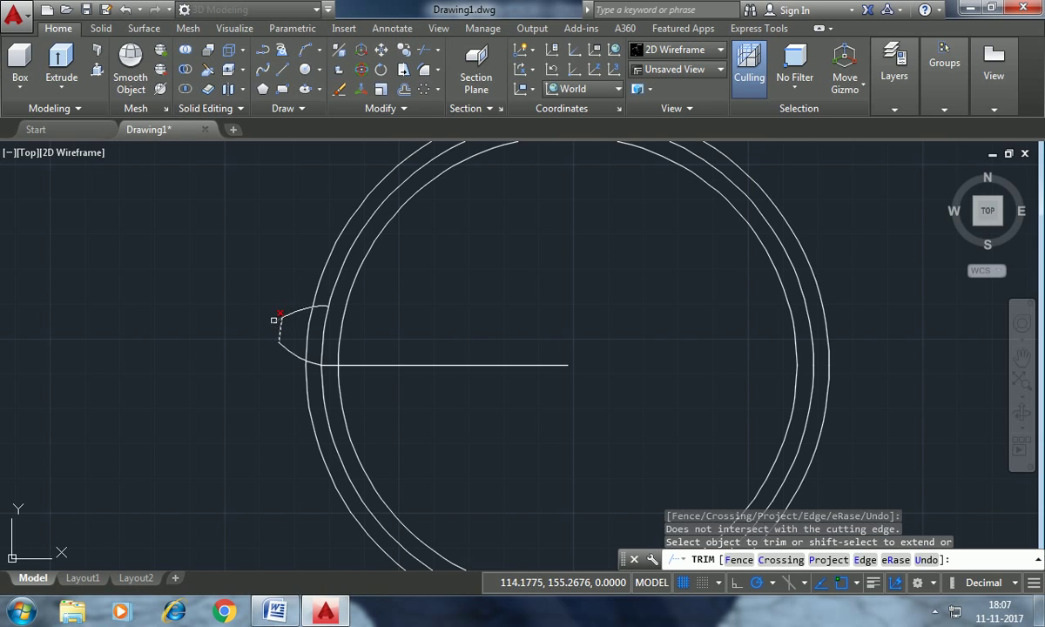
key("Return")
Erase the horizontal radius line and begin filleting the tooth outline
scroll(273, 309, "down", 3)
scroll(274, 309, "up", 3)
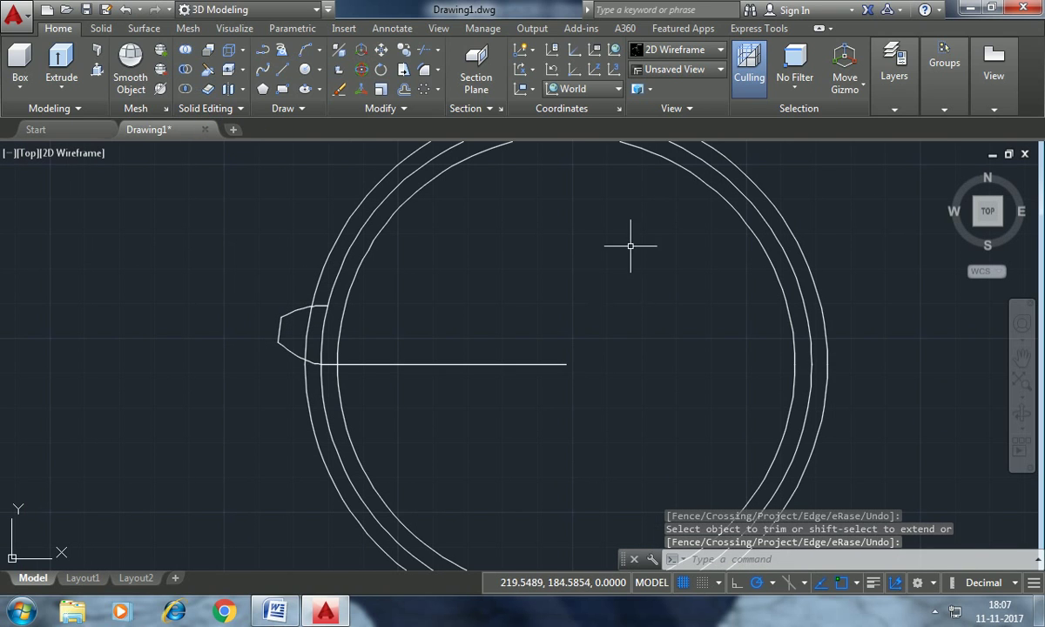
left_click(613, 277)
left_click(449, 472)
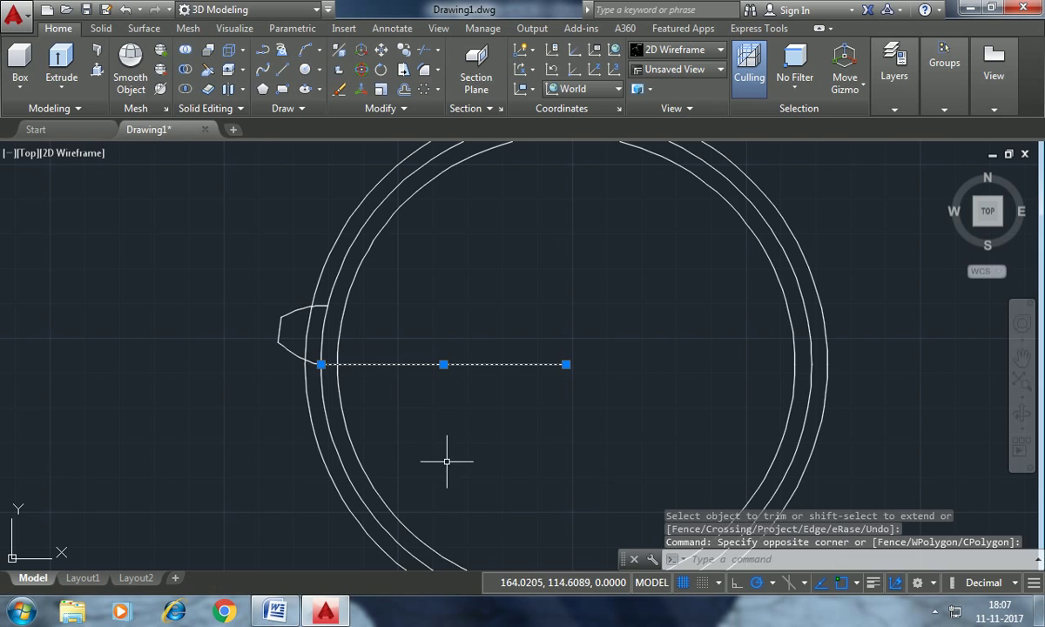
key("Delete")
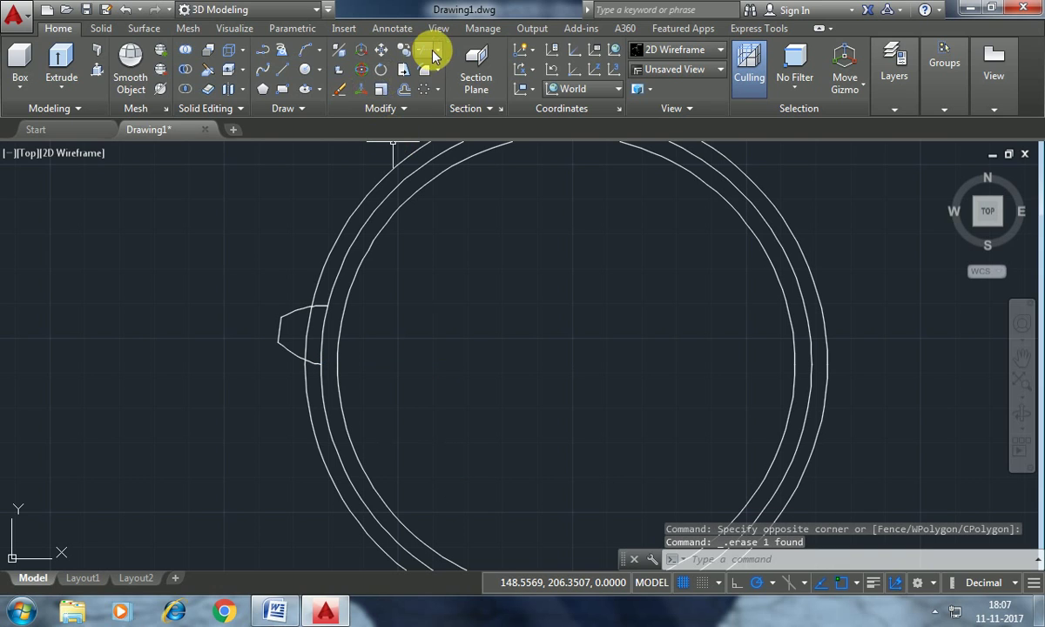
left_click(425, 68)
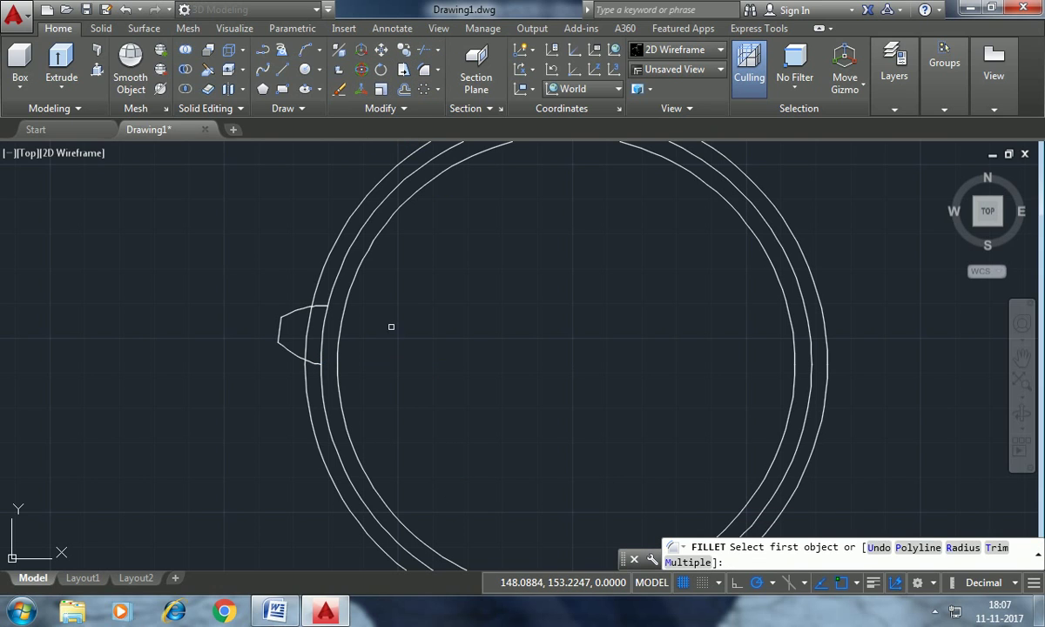
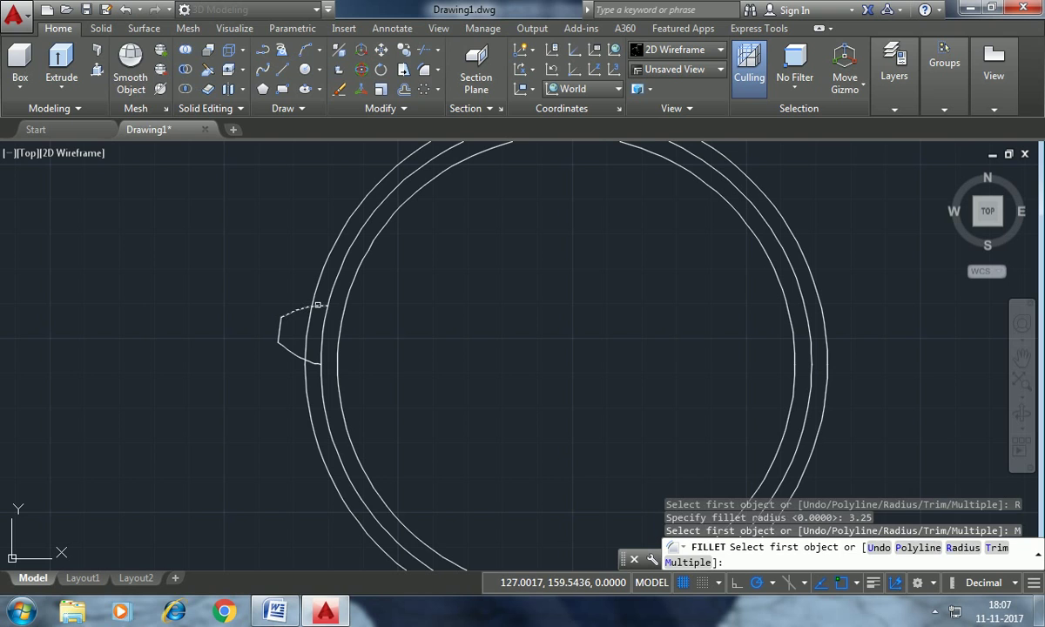
Fillet the upper and lower tooth roots into the base circle
left_click(318, 306)
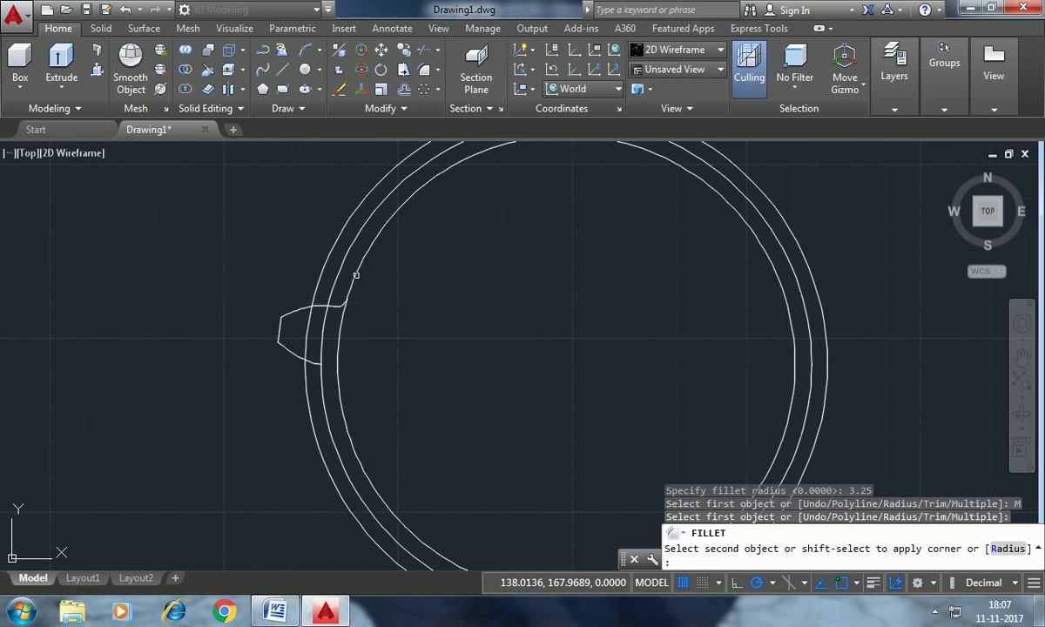
left_click(350, 283)
left_click(308, 363)
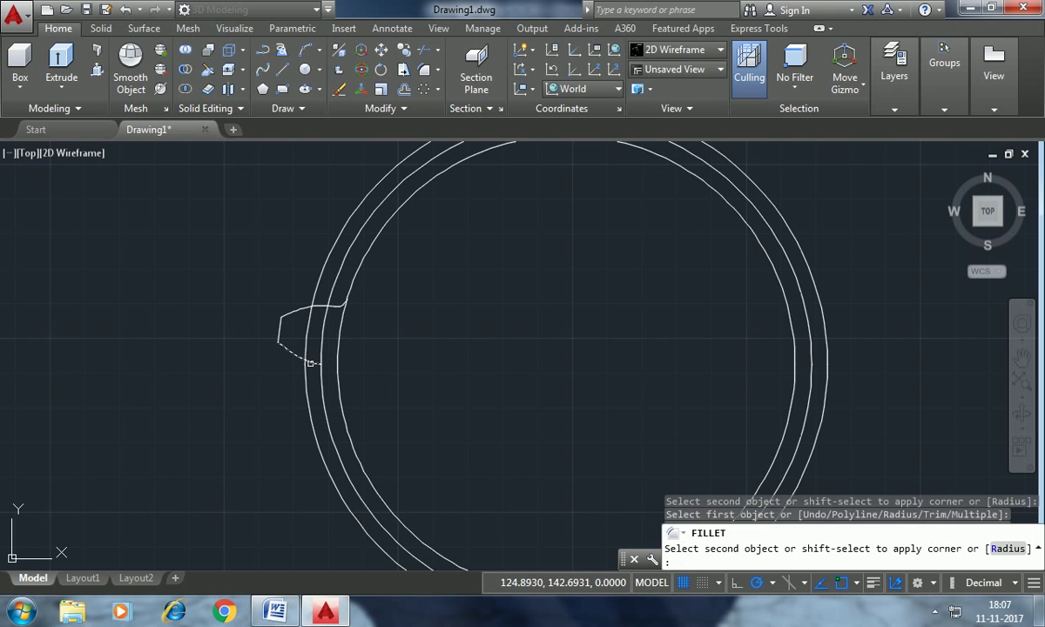
left_click(340, 381)
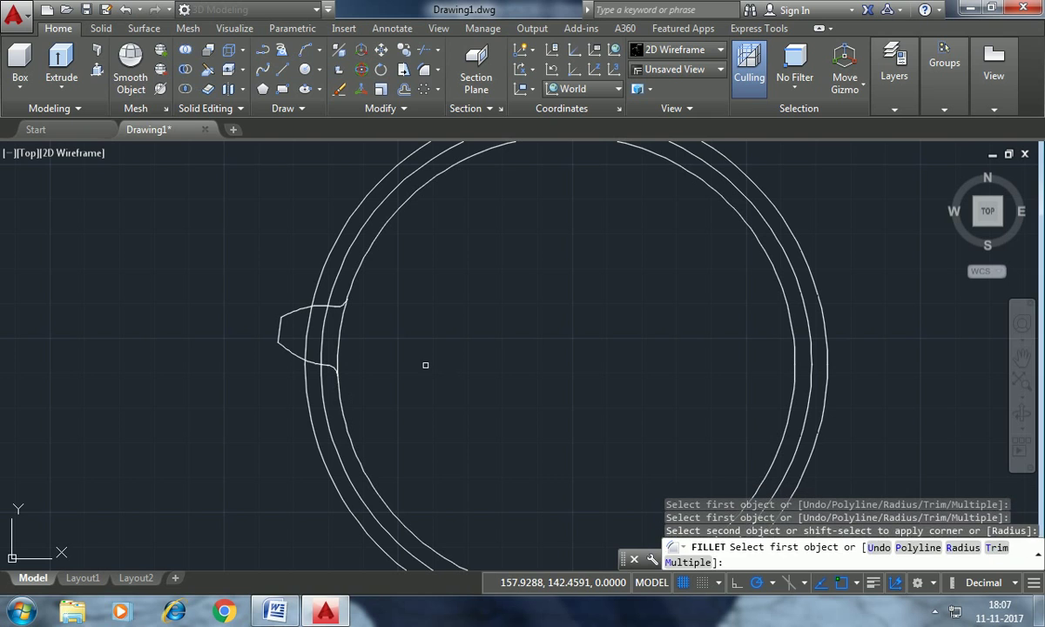
key("Escape")
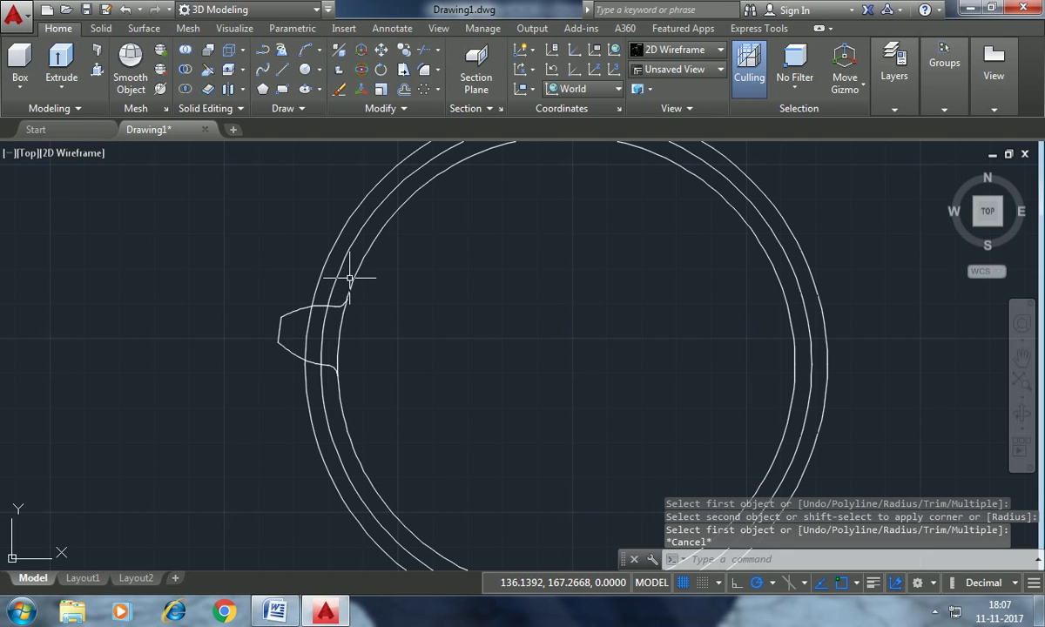
Erase the two outer construction circles and re-centre the view on the gear
left_click(348, 262)
left_click(310, 258)
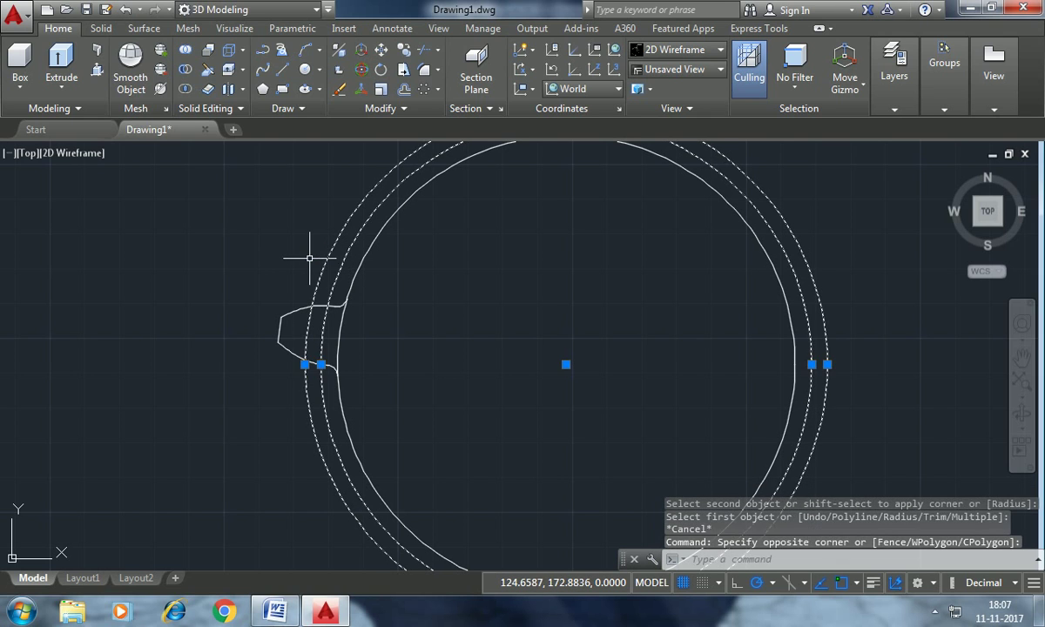
key("Delete")
scroll(465, 370, "down", 2)
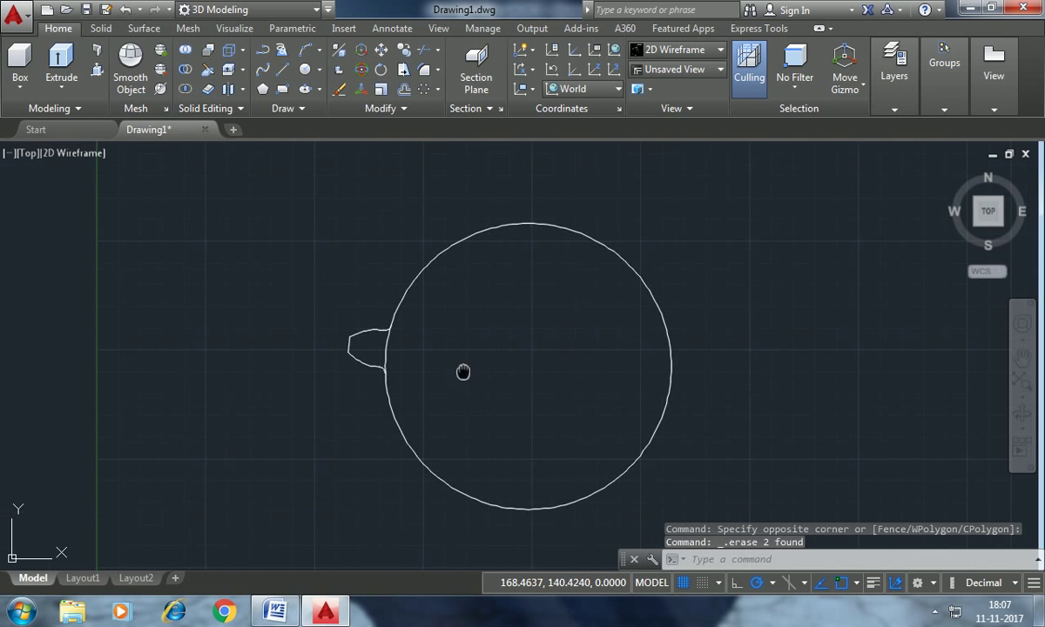
middle_click_drag(462, 372, 388, 331)
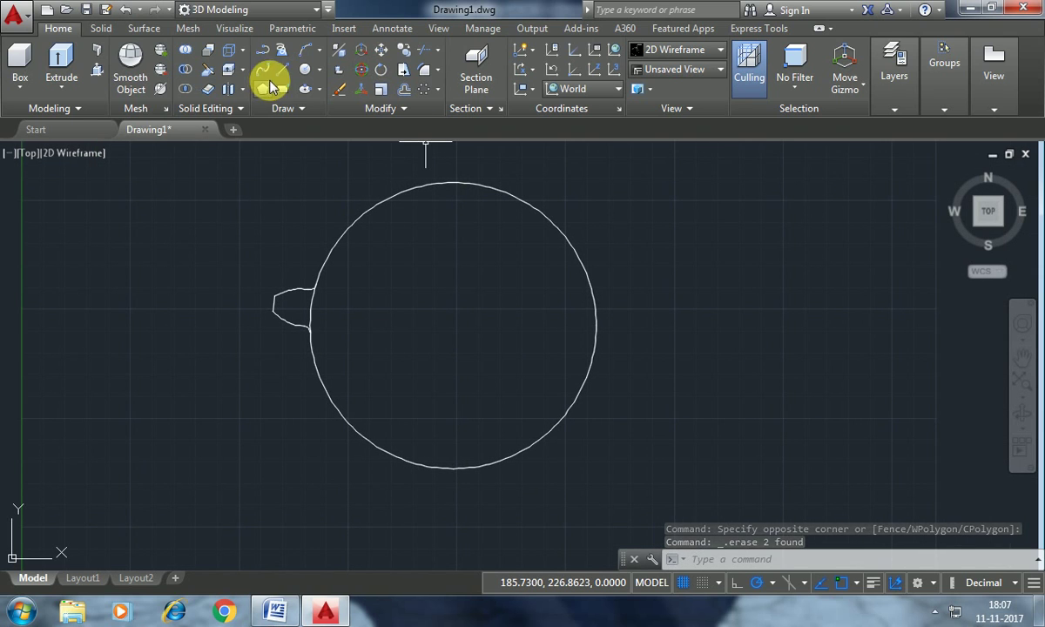
Draw the bore circle at the gear centre and a small keyway rectangle near it
left_click(305, 75)
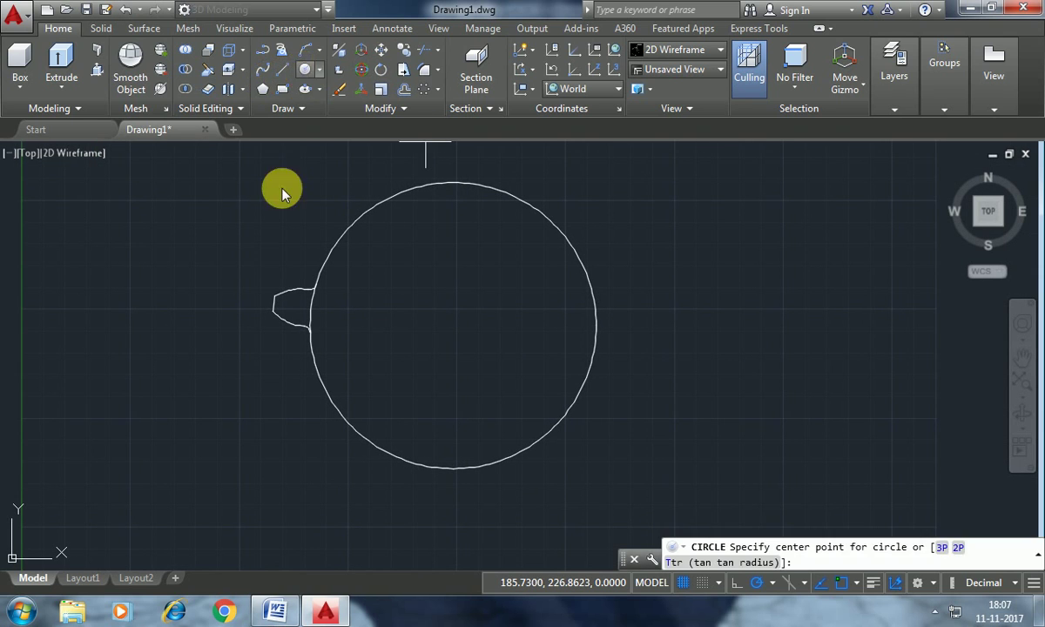
left_click(454, 324)
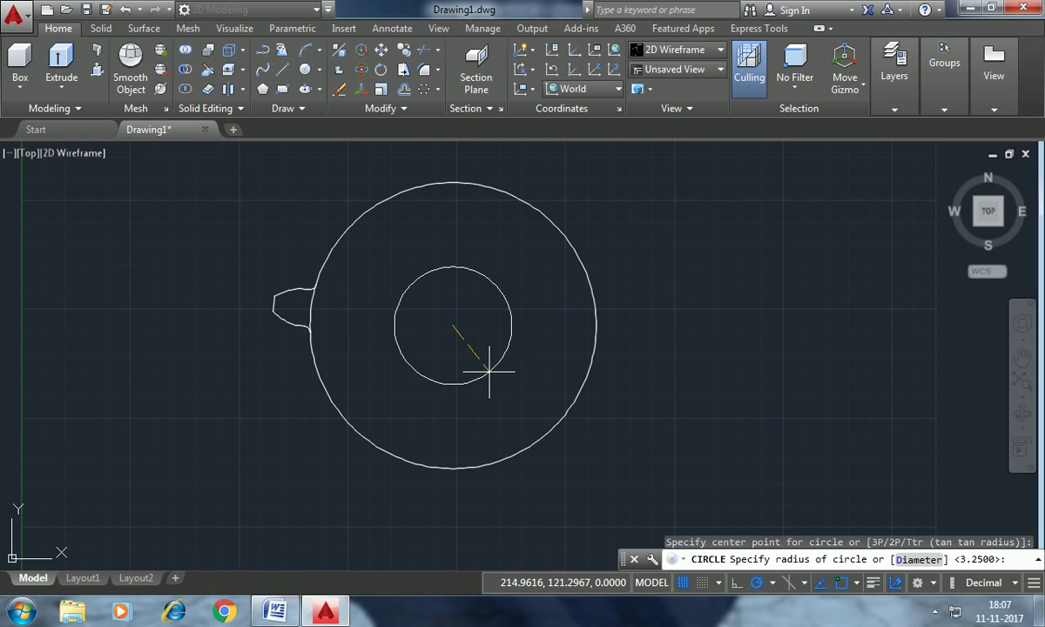
left_click(490, 371)
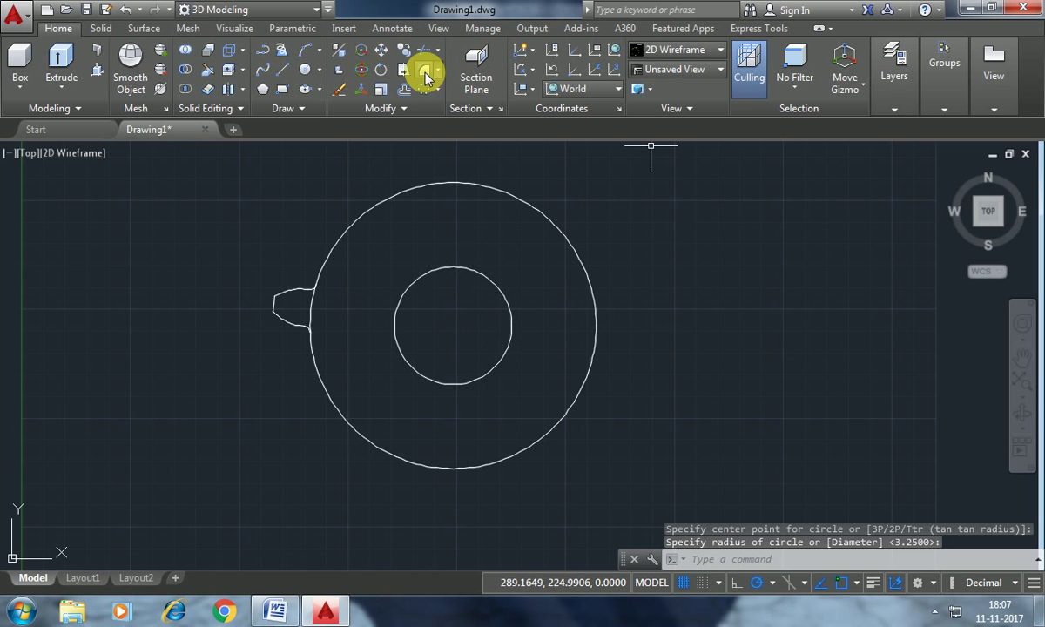
left_click(283, 89)
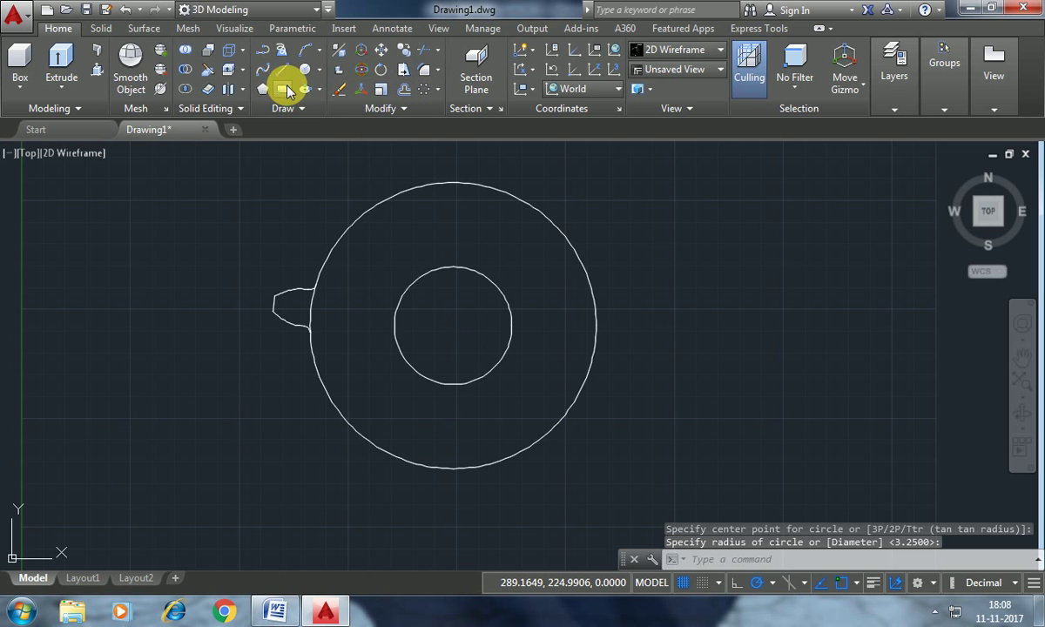
left_click(441, 284)
left_click(485, 260)
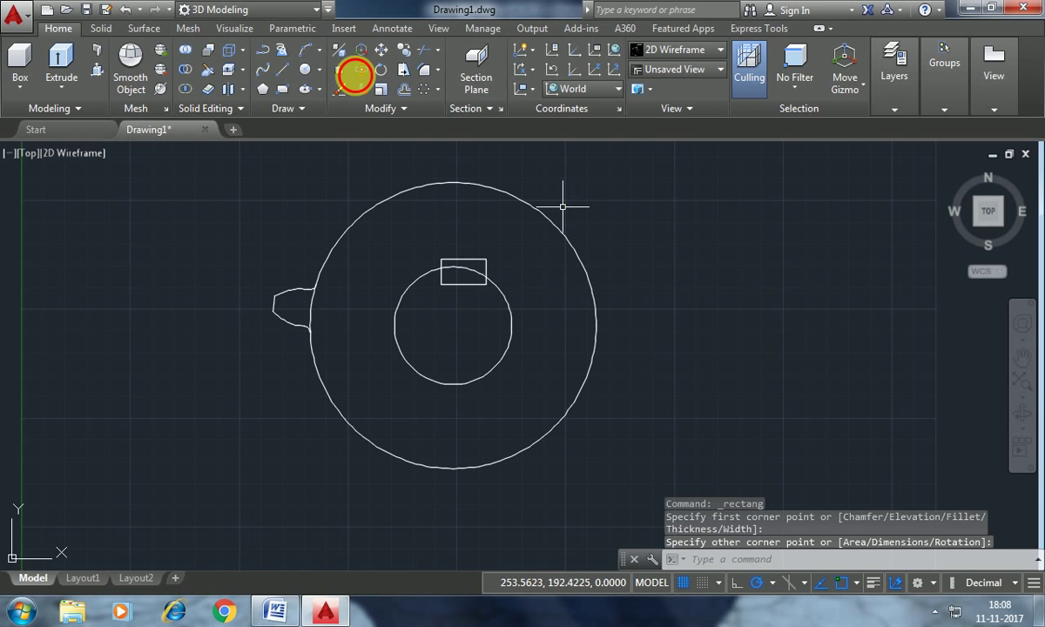
Move the keyway rectangle onto the bore circle's top edge using an object snap
left_click(382, 53)
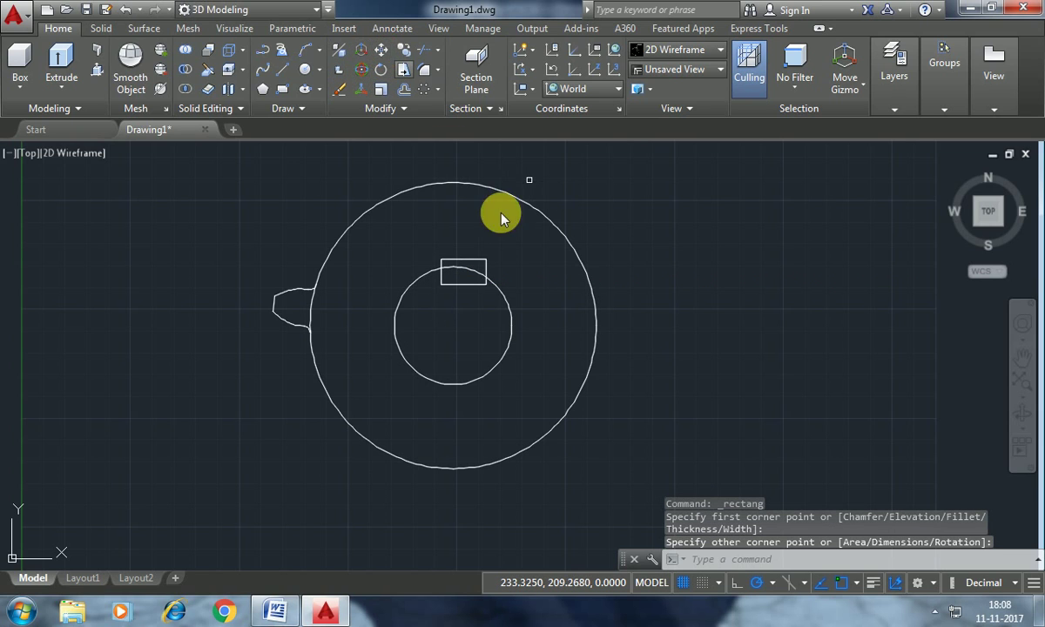
left_click(465, 285)
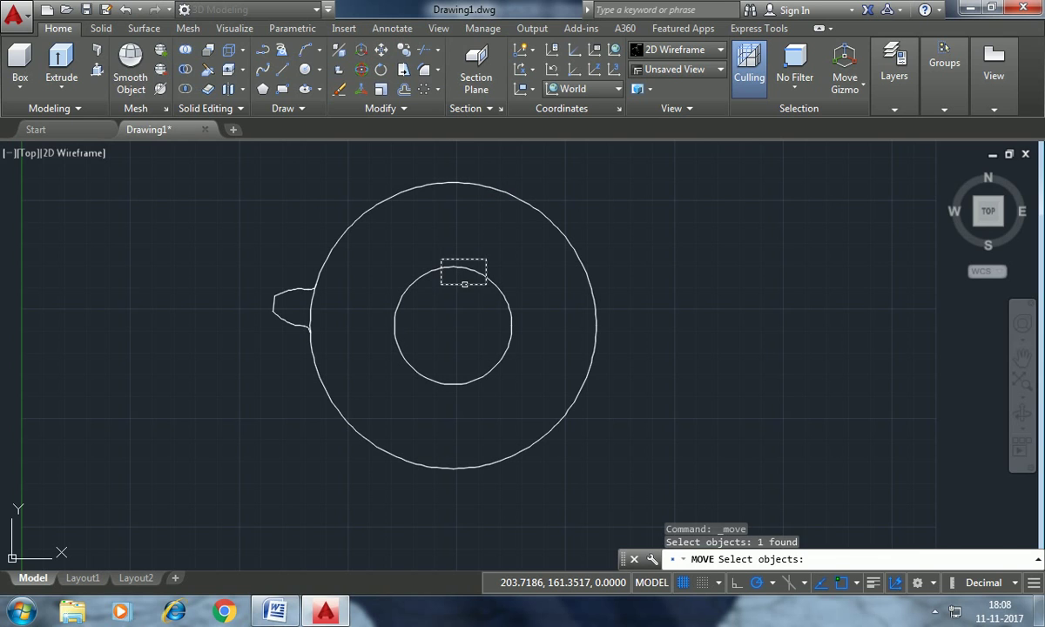
key("Return")
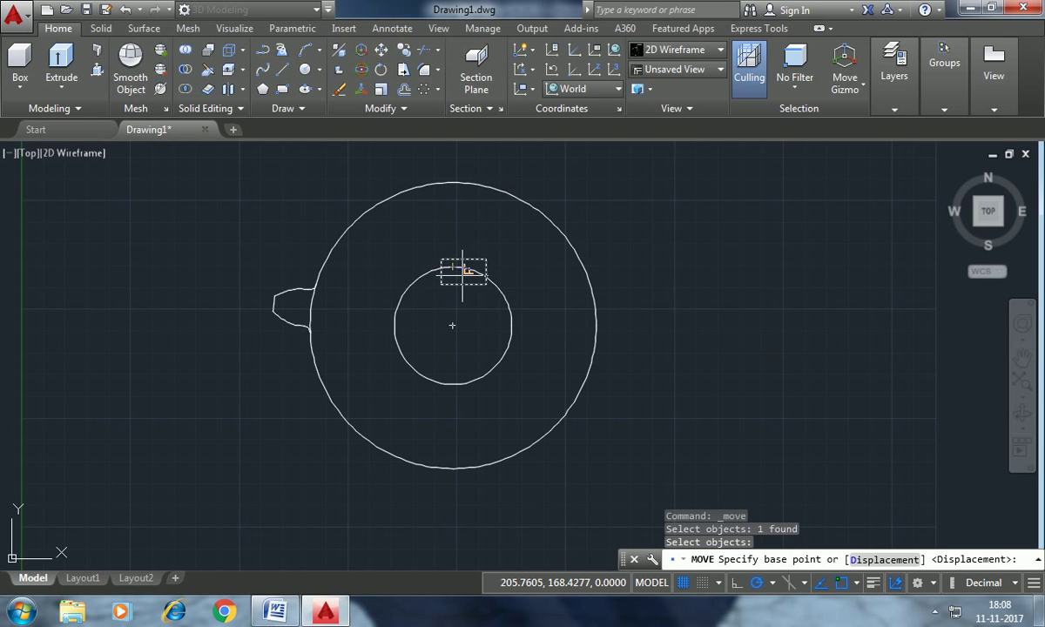
scroll(463, 272, "up", 3)
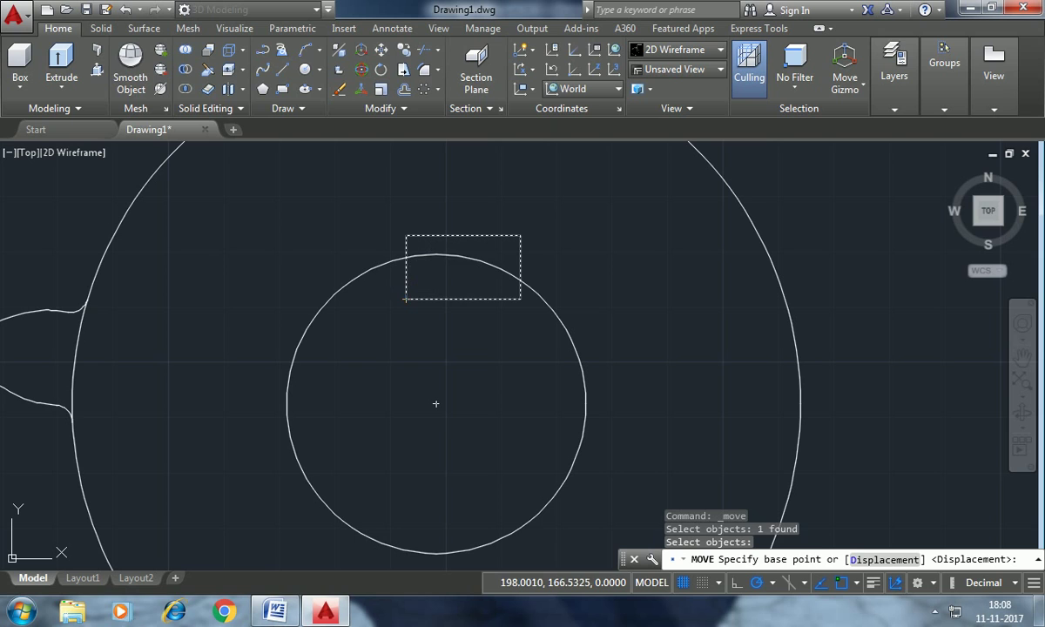
left_click(859, 584)
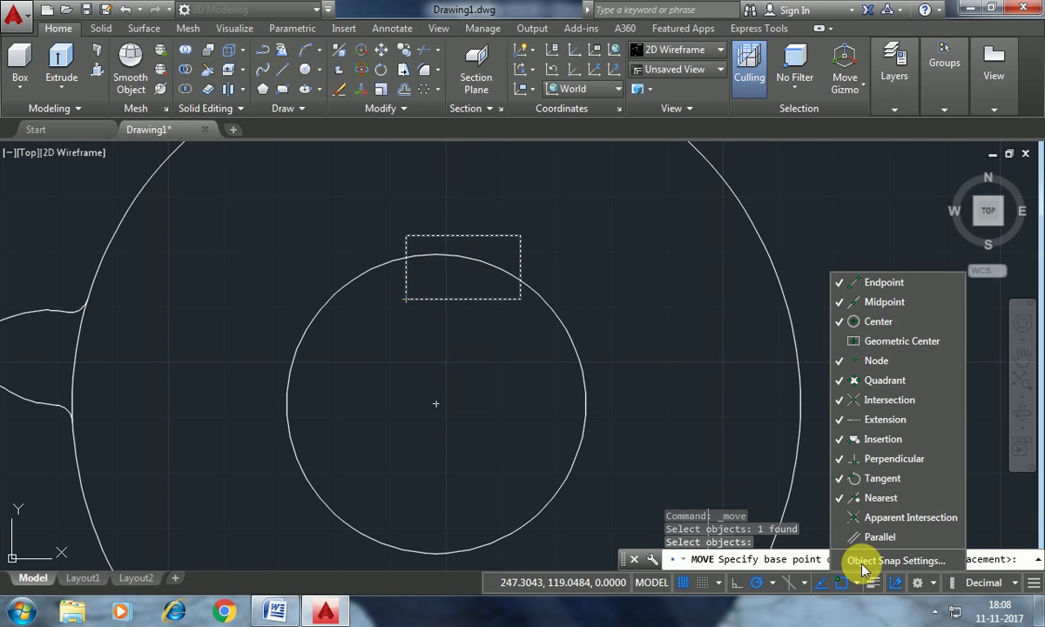
left_click(410, 324)
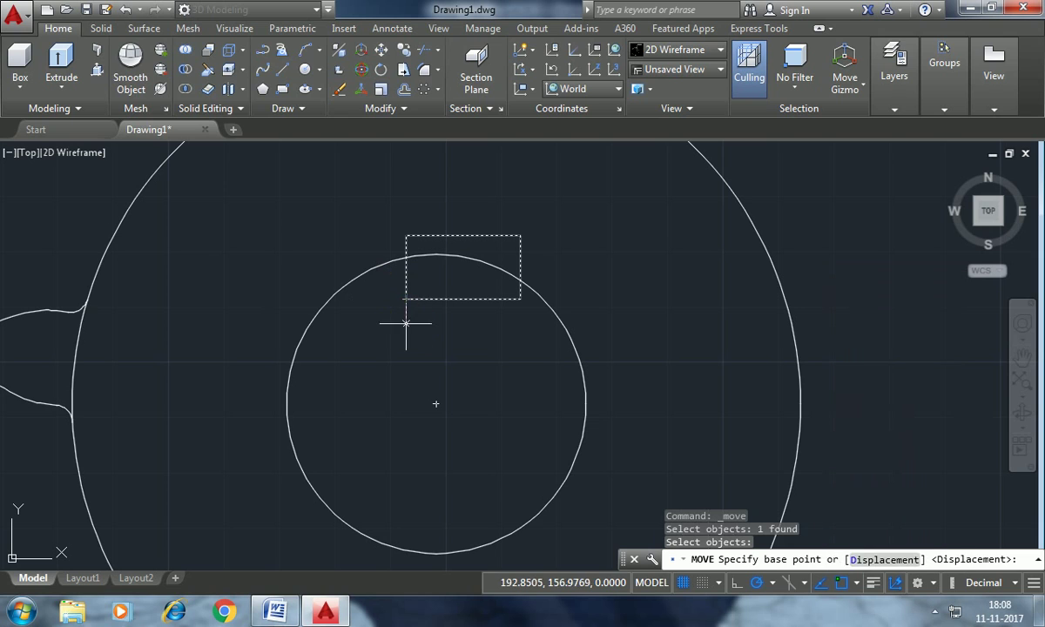
left_click(463, 267)
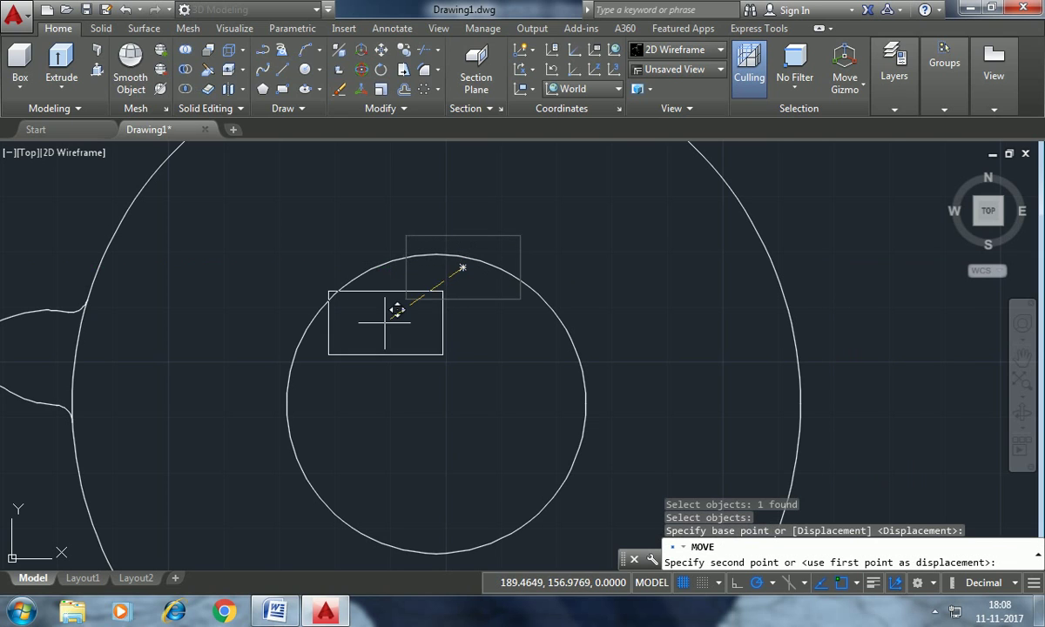
left_click(436, 254)
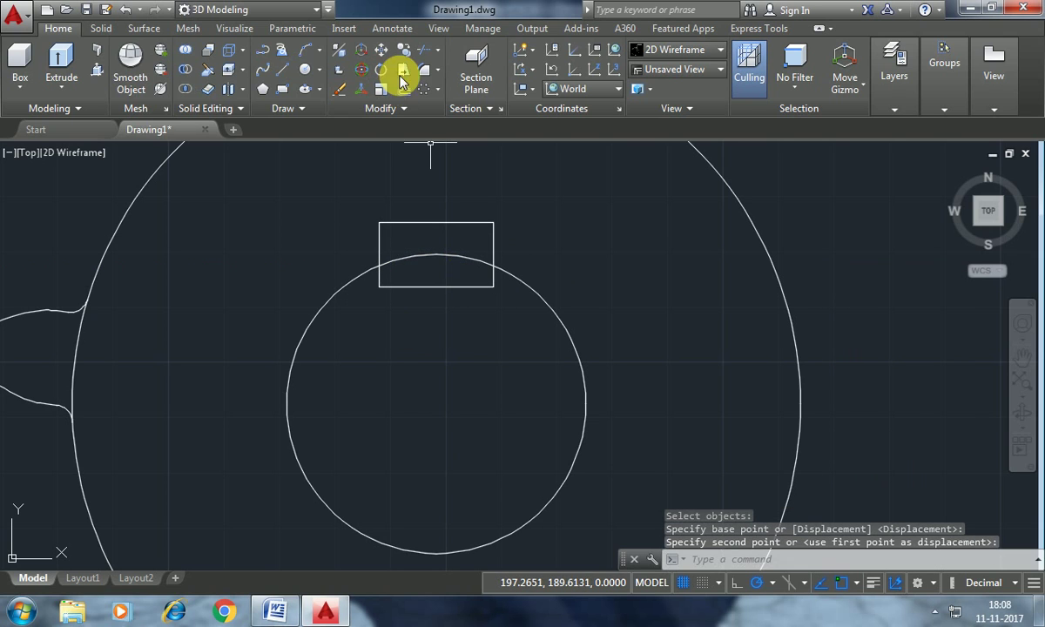
Trim the rectangle and bore arc overlap to form one keyed bore outline
left_click(425, 50)
key("Return")
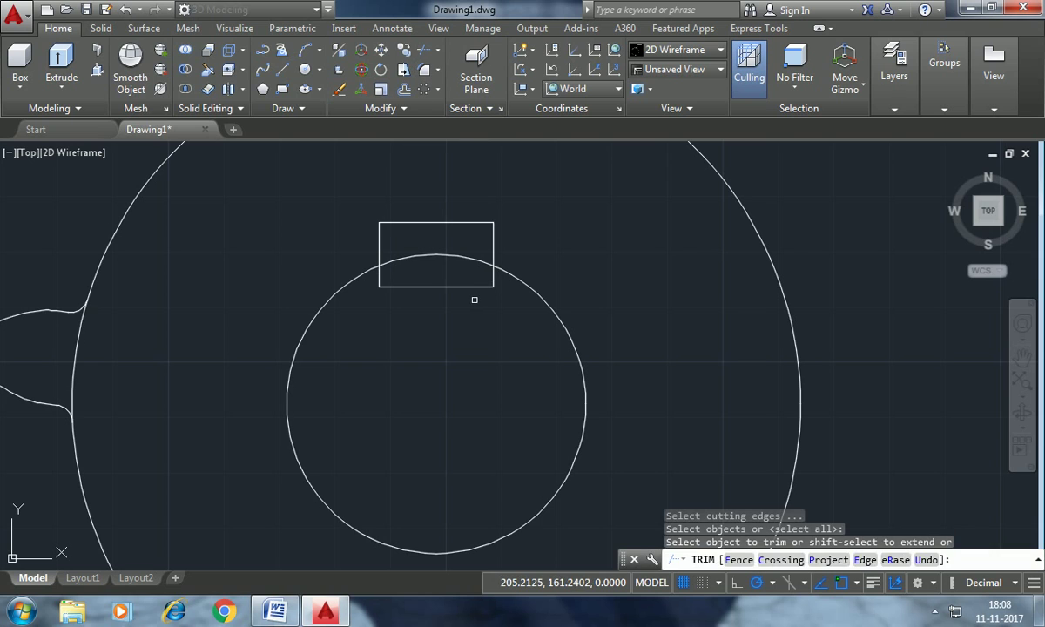
left_click(466, 286)
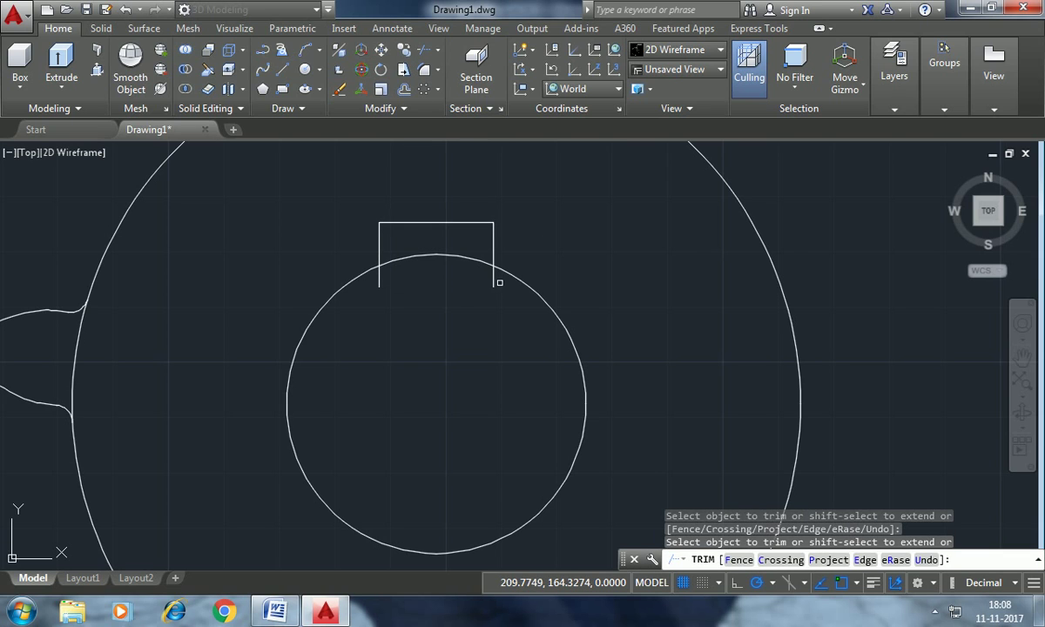
left_click(493, 277)
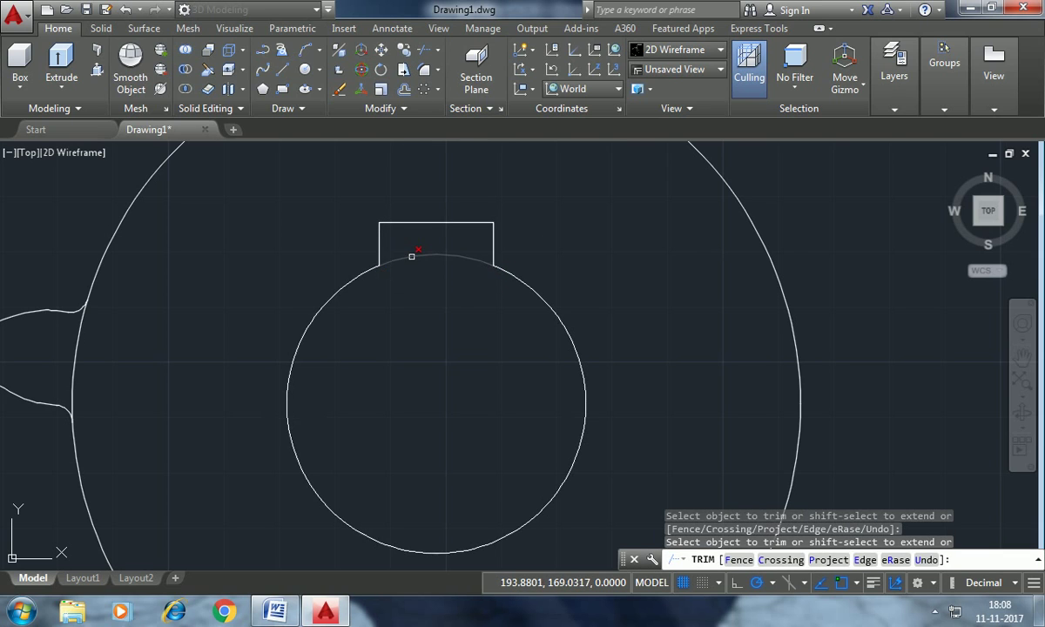
left_click(412, 257)
key("Return")
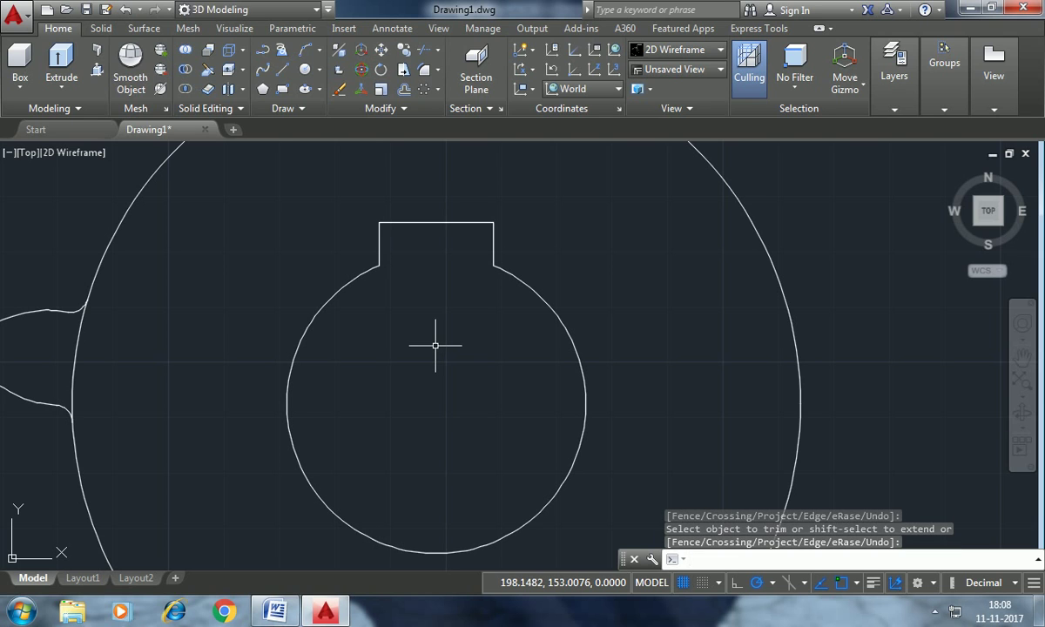
scroll(436, 345, "down", 7)
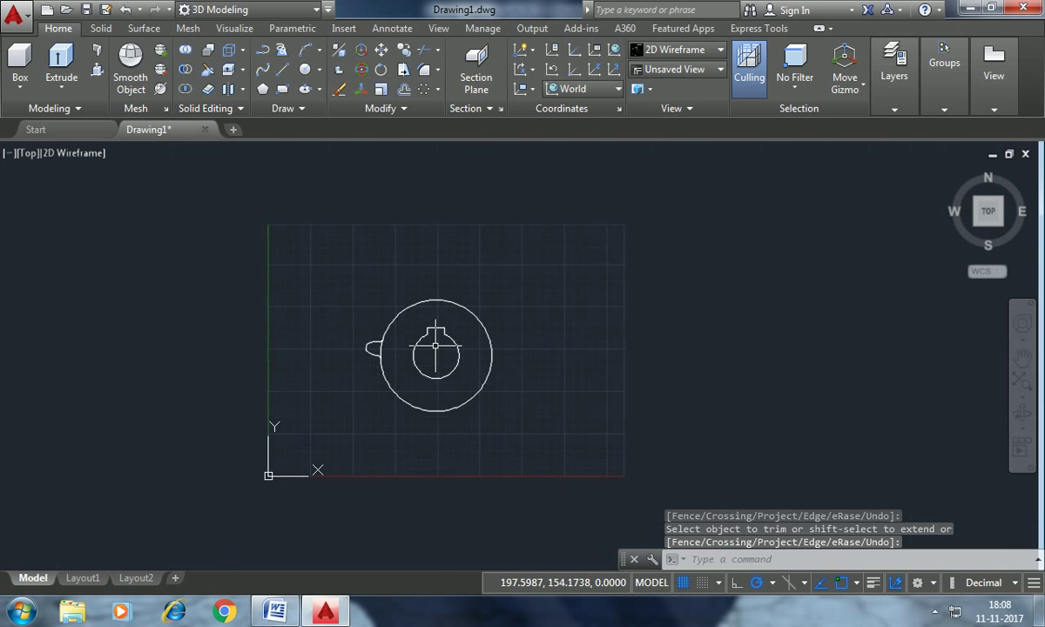
Polar-array the tooth pieces about the gear centre into 18 items
scroll(436, 345, "up", 3)
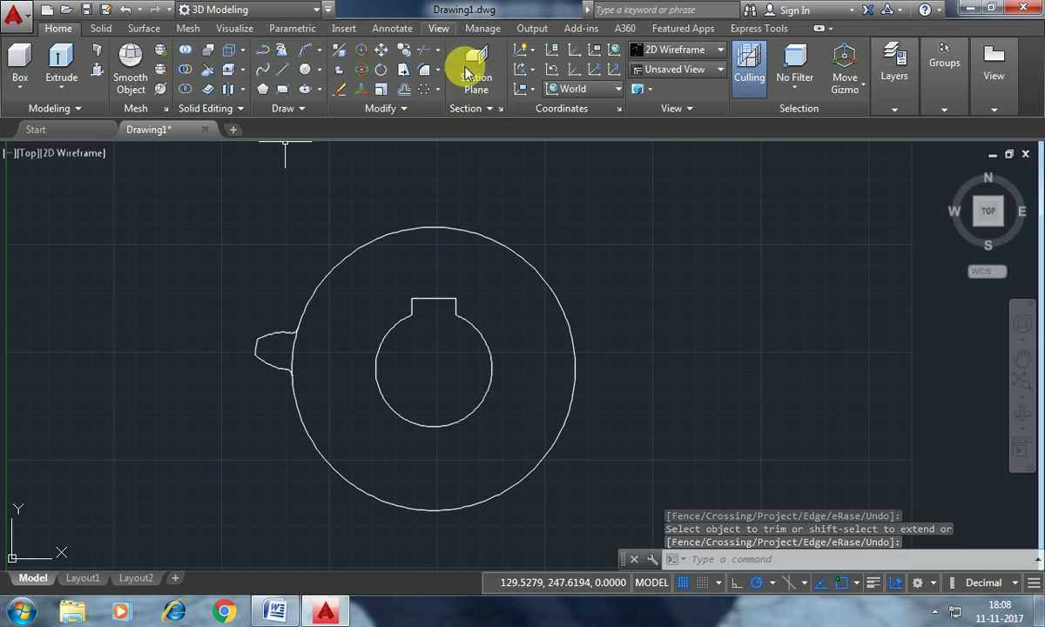
left_click(422, 90)
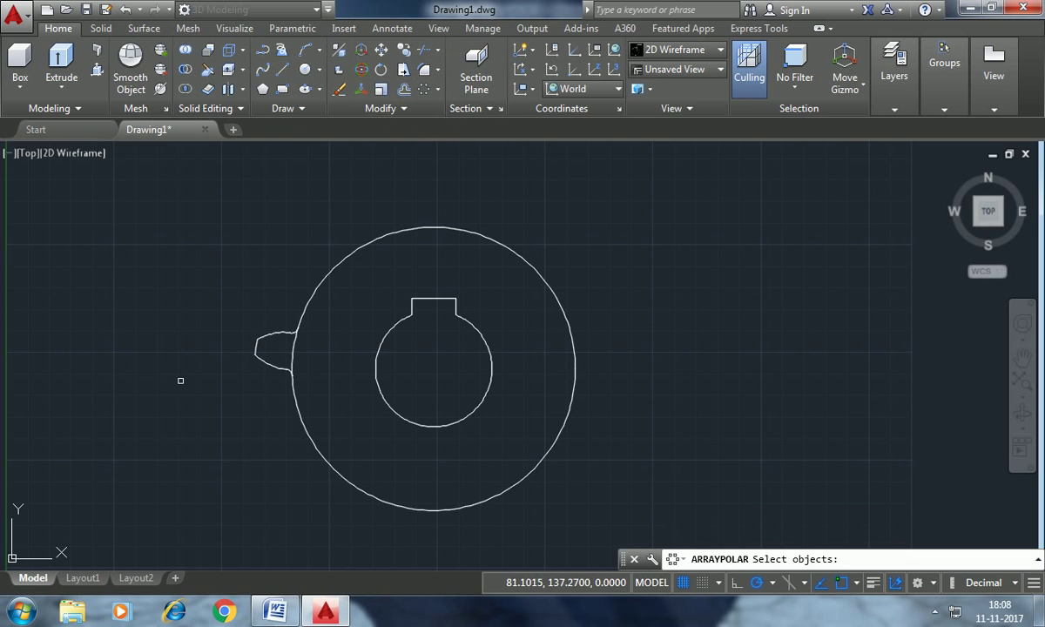
left_click(288, 370)
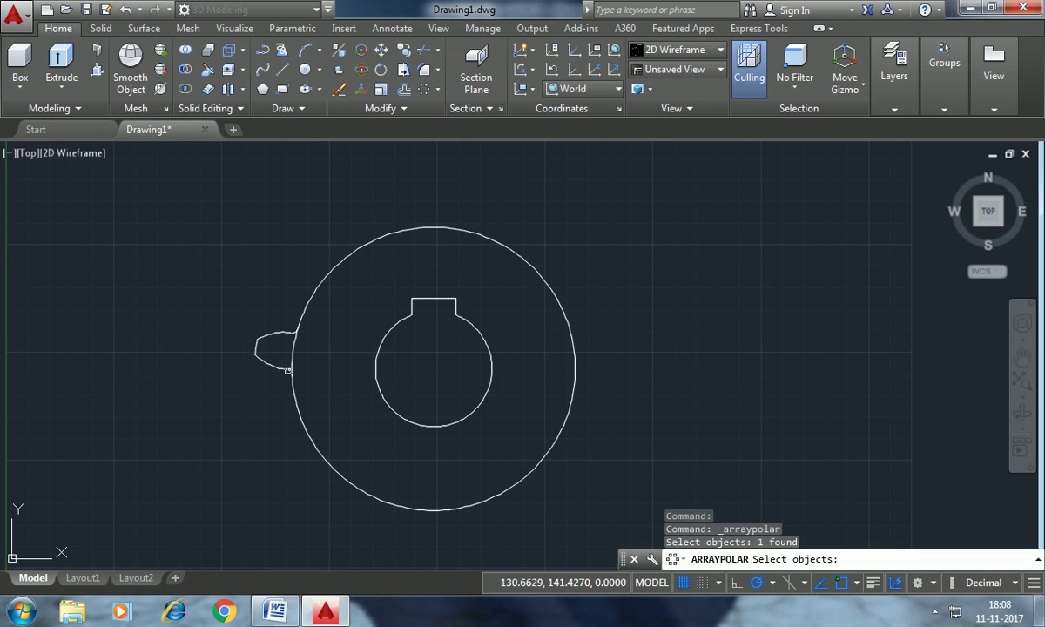
left_click(292, 333)
left_click(272, 307)
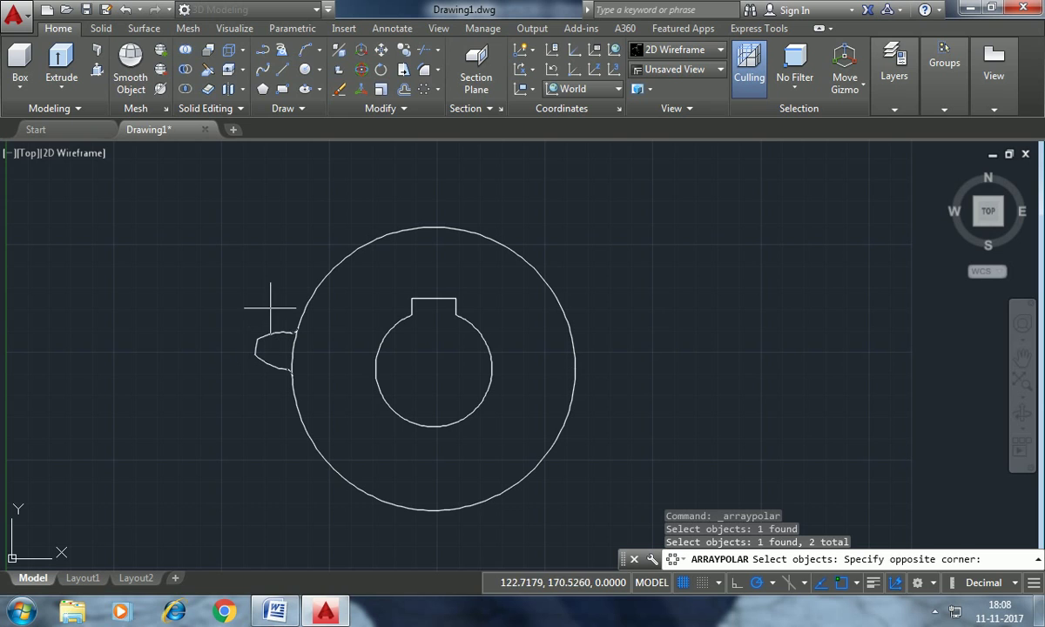
left_click(227, 421)
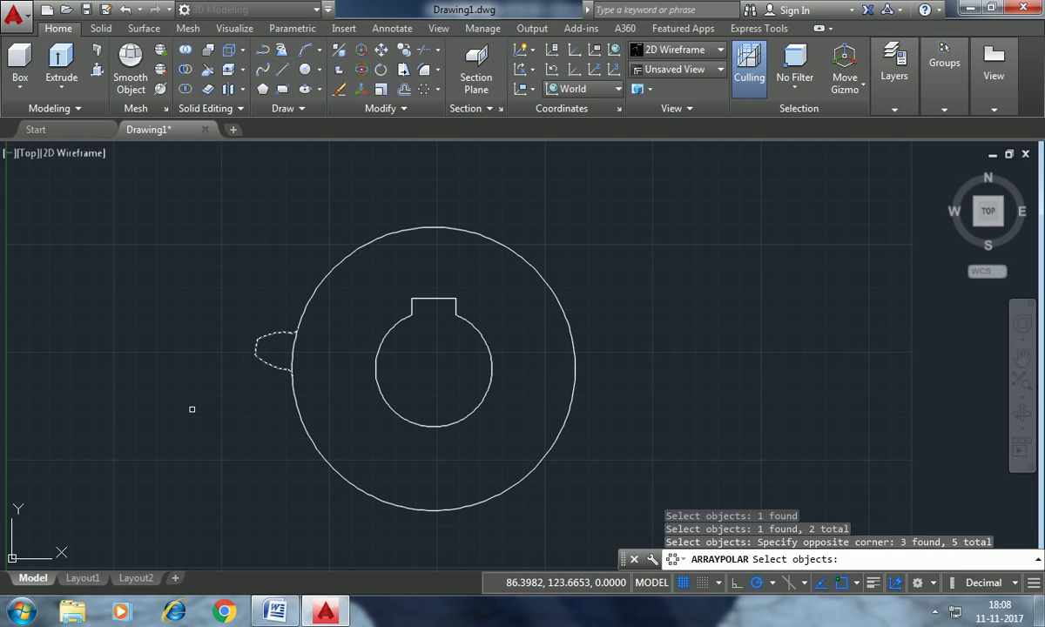
key("Return")
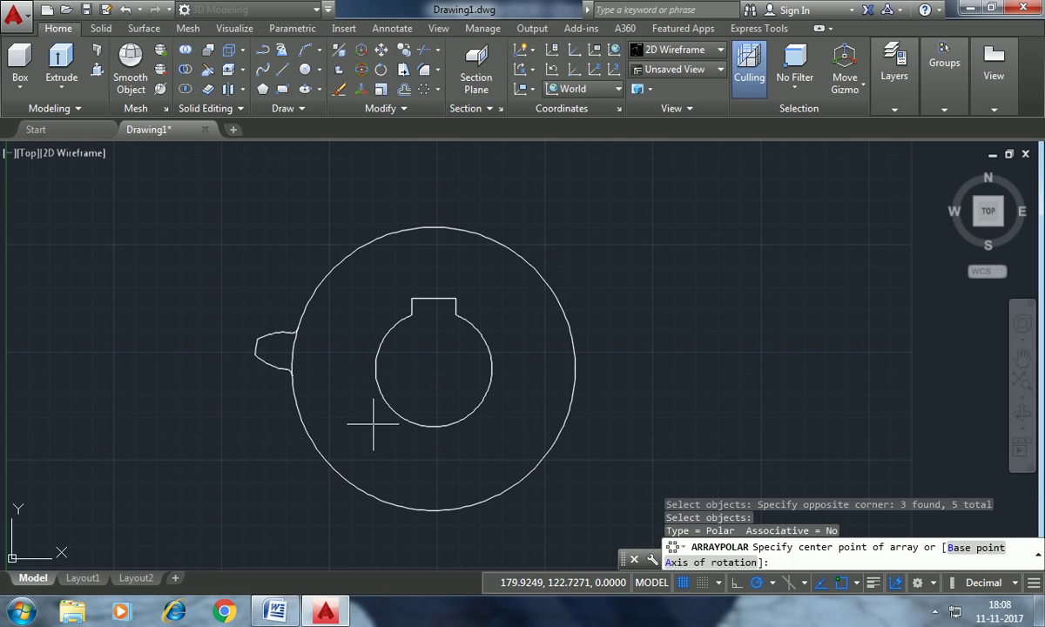
left_click(434, 368)
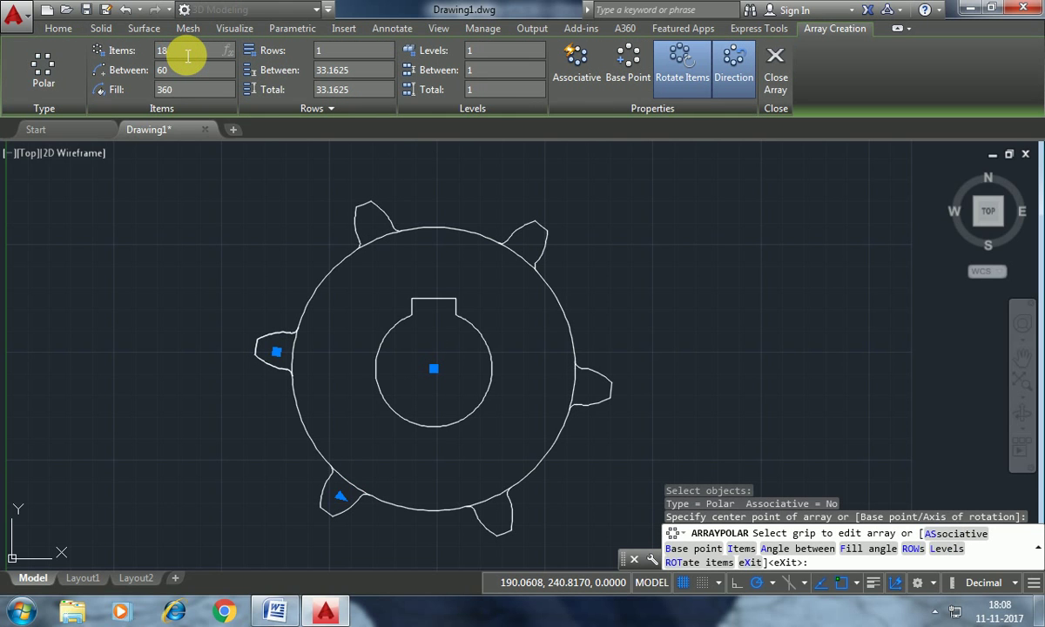
key("Return")
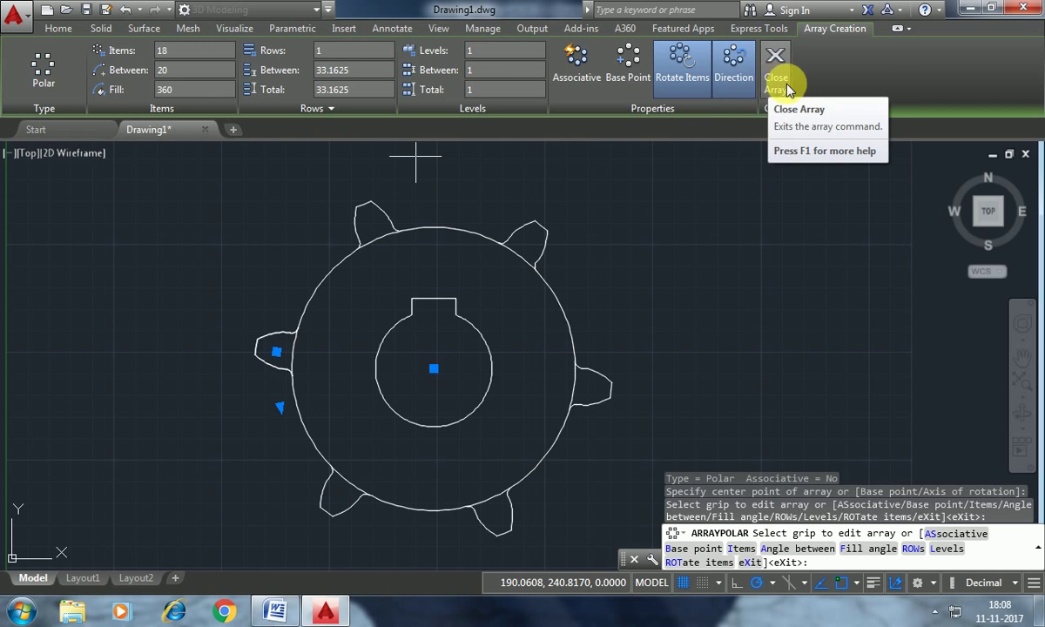
left_click(776, 60)
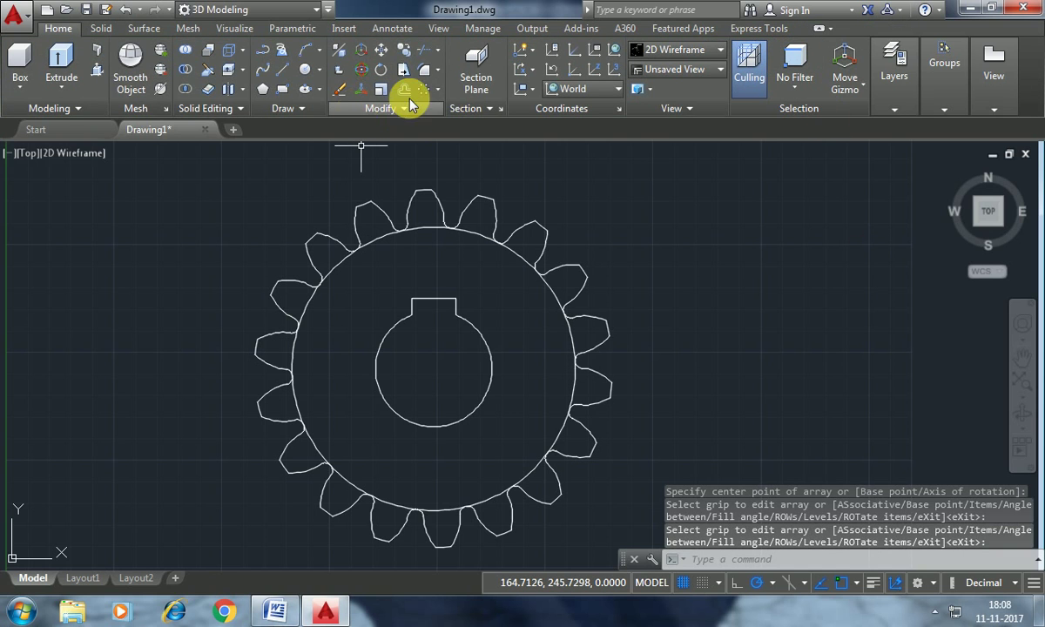
Trim the base-circle arcs inside each of the 18 teeth, working around the gear
left_click(422, 55)
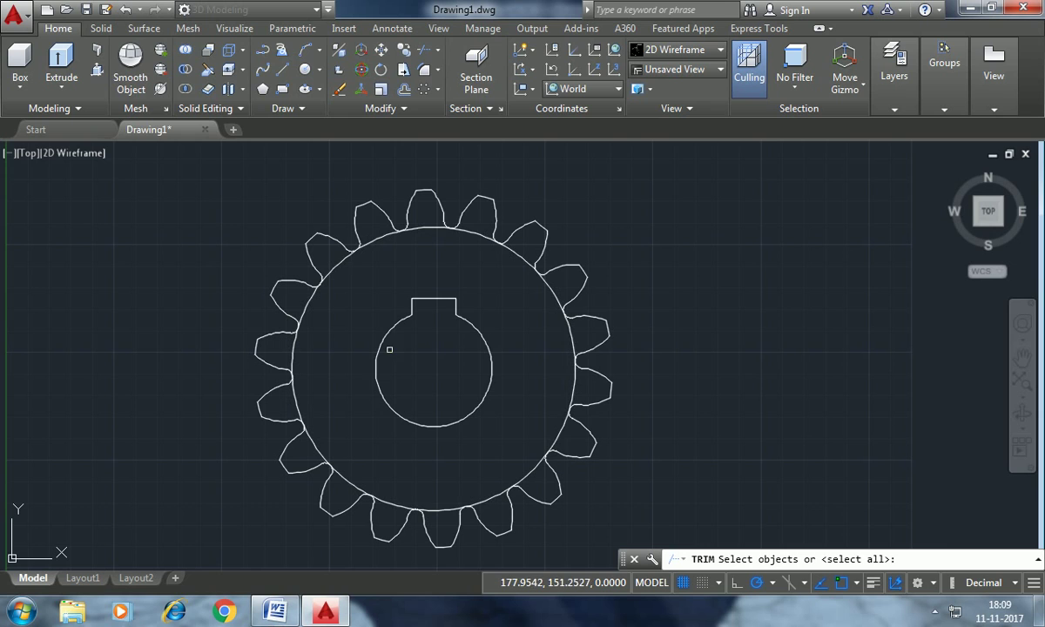
key("Return")
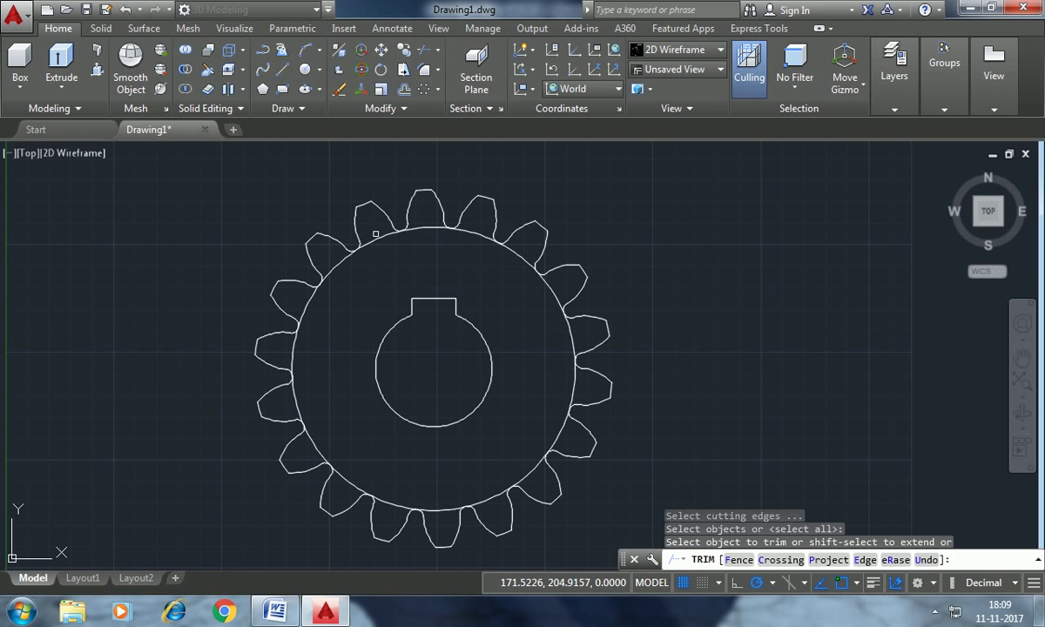
left_click(375, 233)
left_click(330, 260)
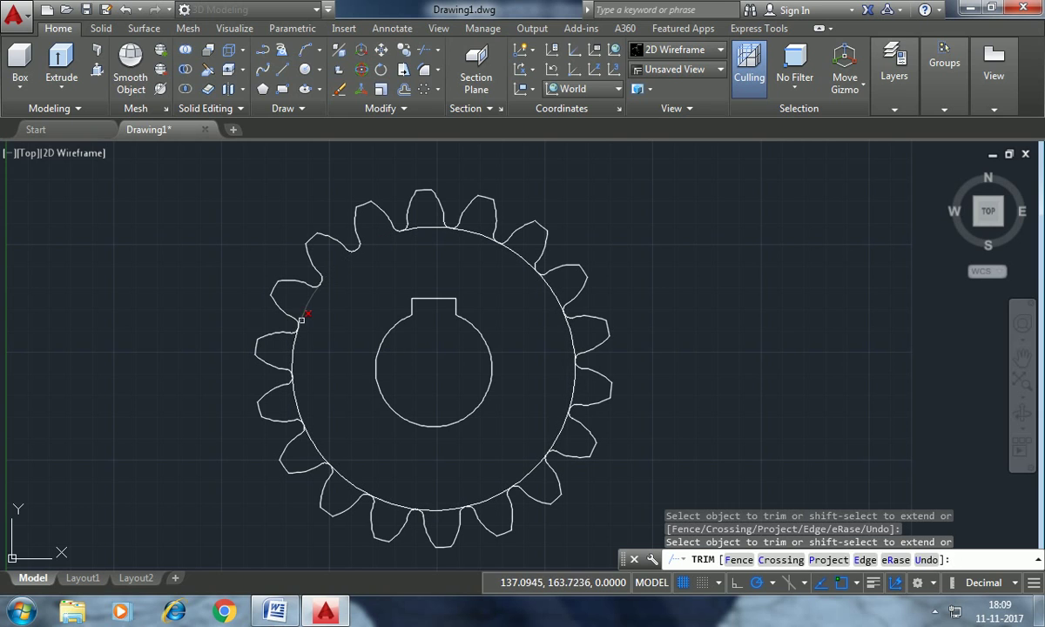
left_click(297, 345)
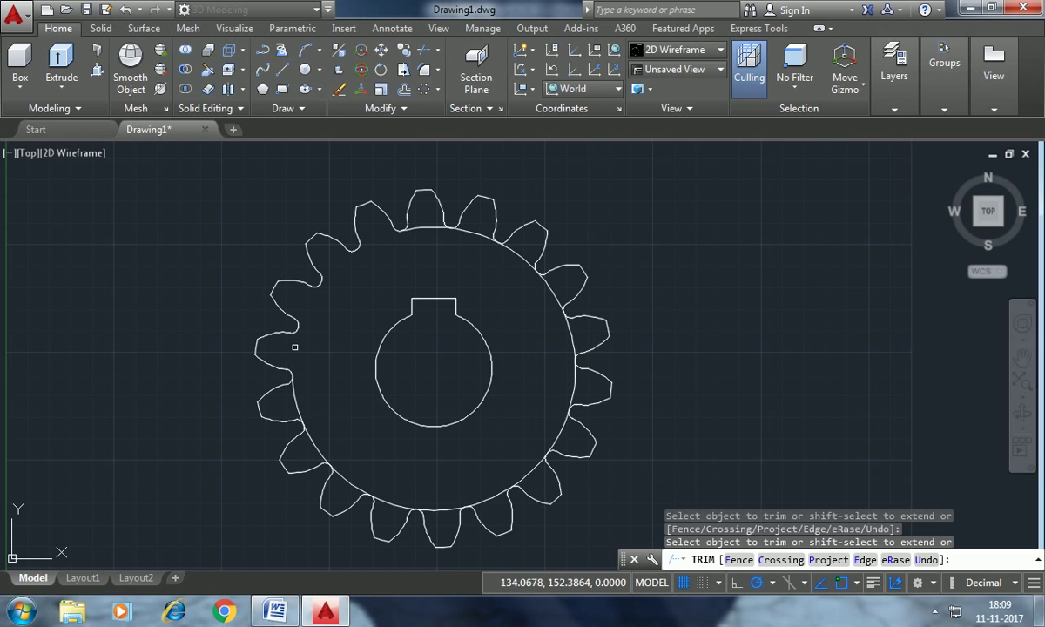
left_click(295, 410)
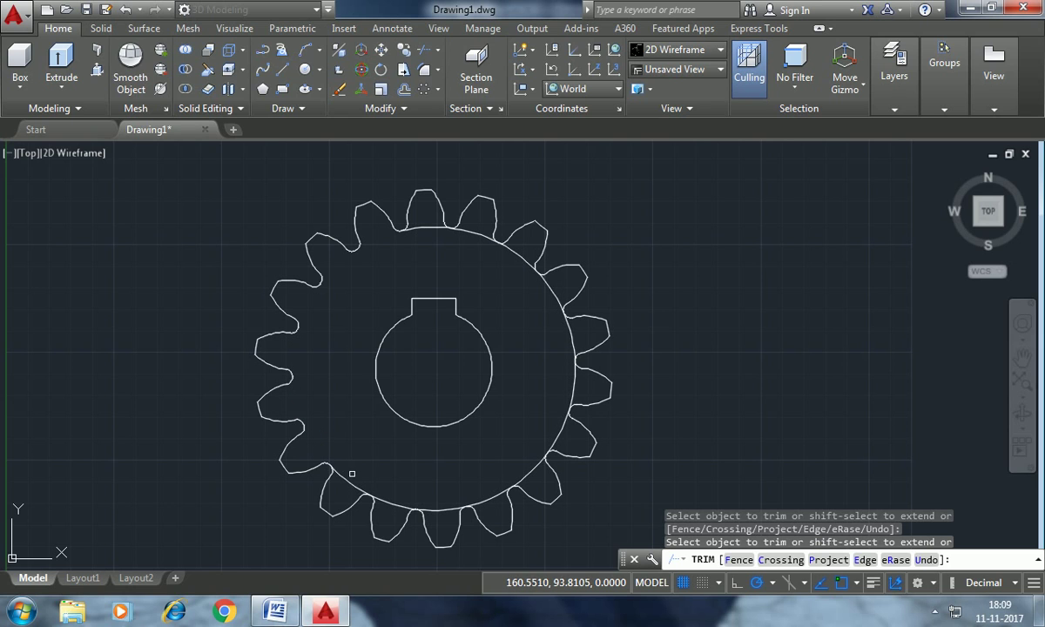
left_click(387, 499)
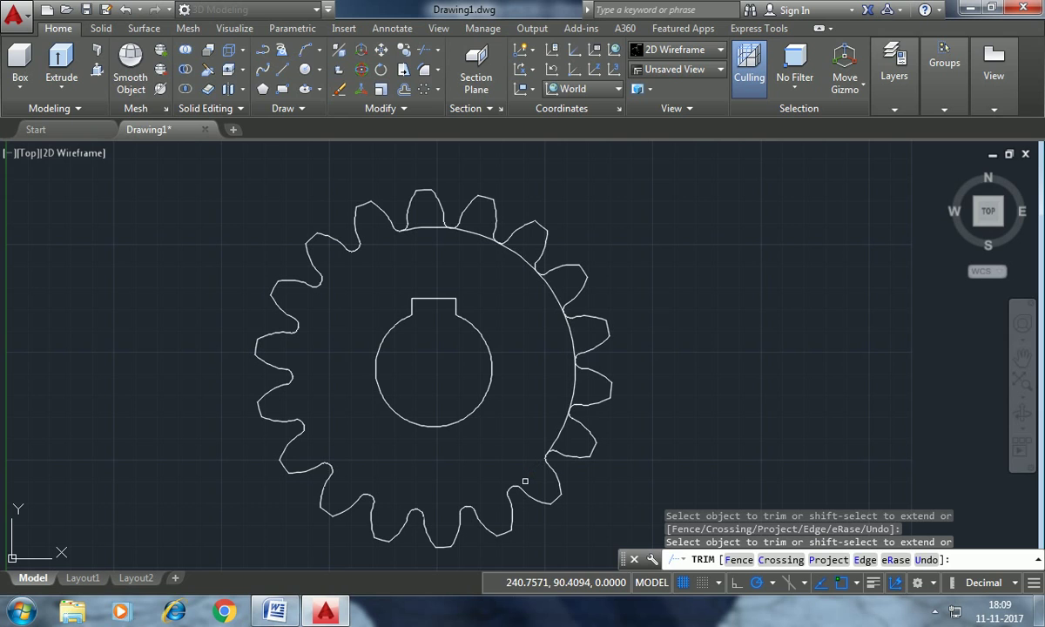
left_click(580, 383)
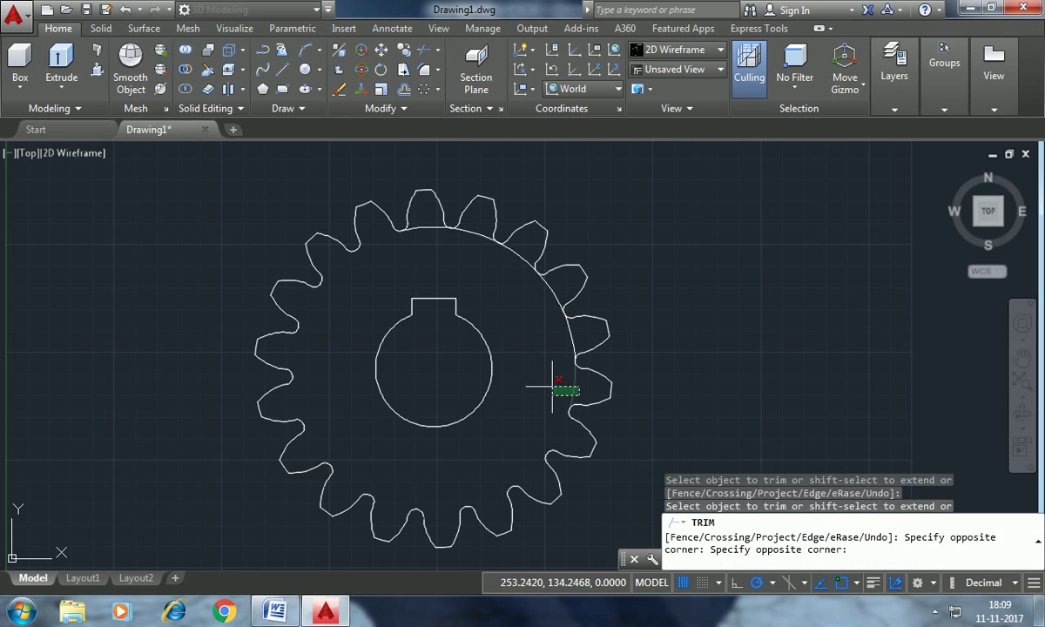
left_click(554, 400)
left_click(561, 300)
left_click(532, 260)
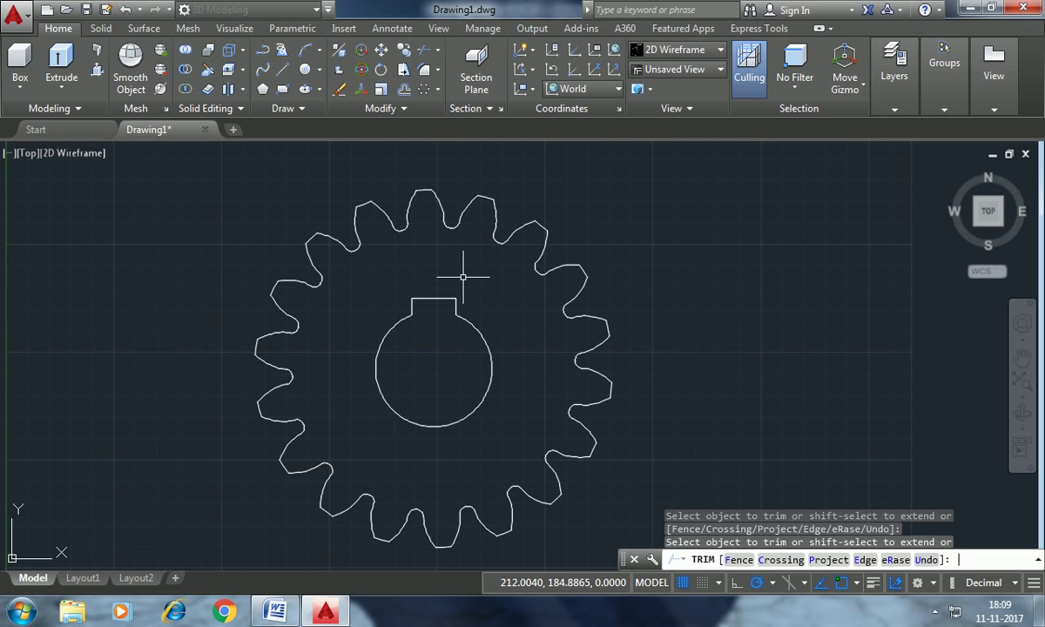
Window-select the whole gear and JOIN its outline pieces
key("Escape")
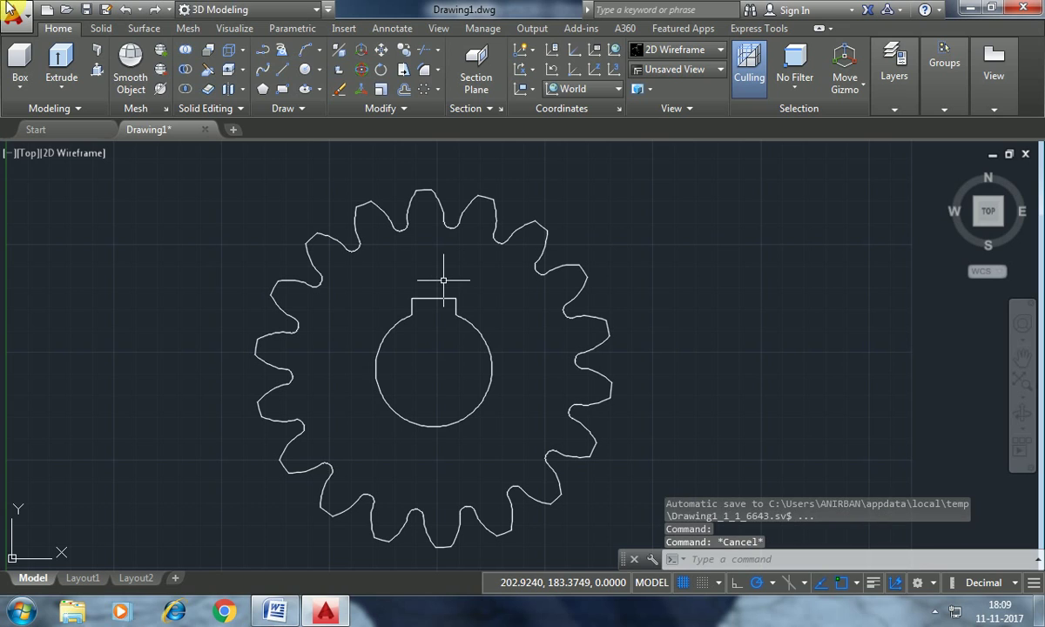
type("uj")
key("BackSpace")
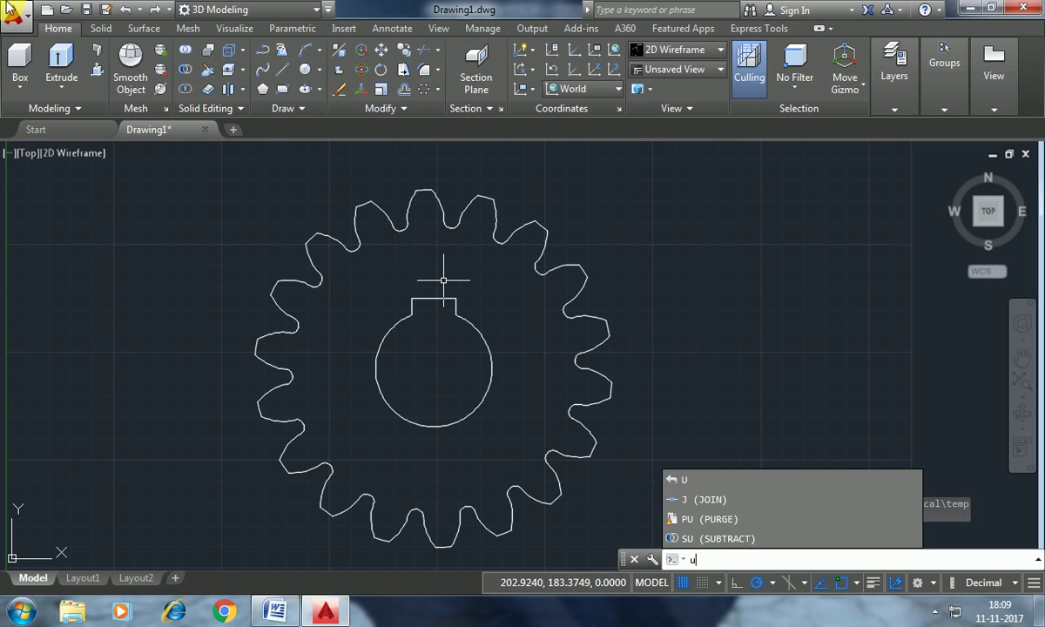
key("Escape")
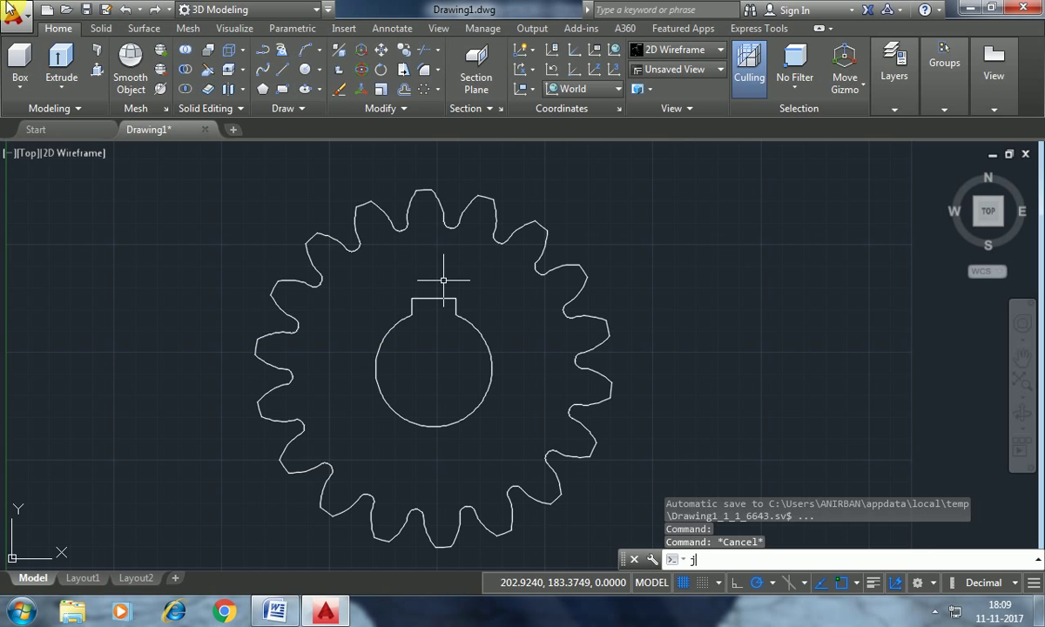
key("Return")
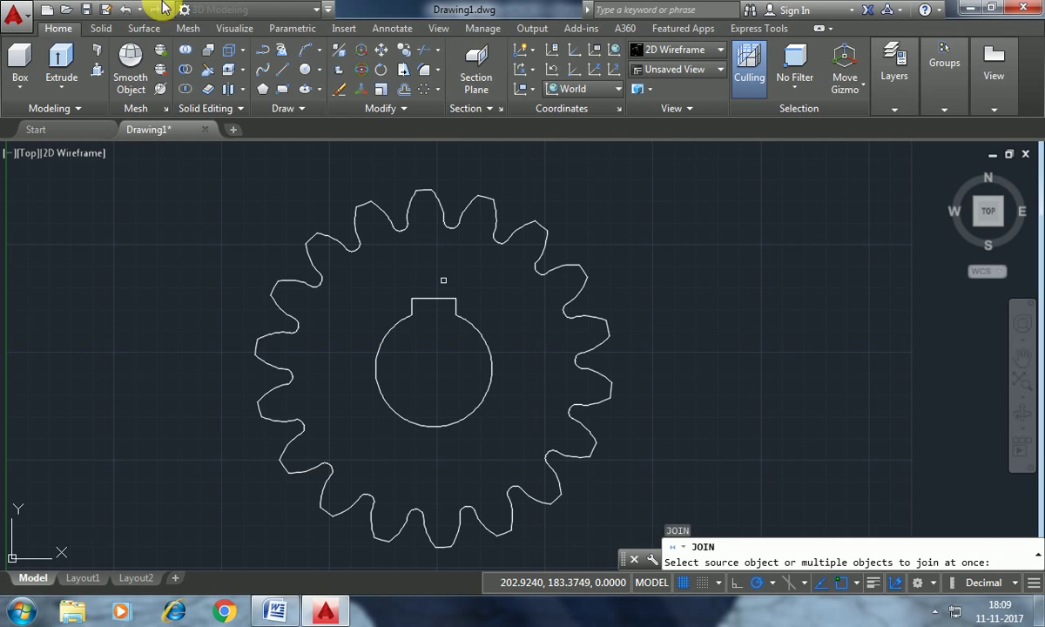
left_click(774, 160)
left_click(168, 569)
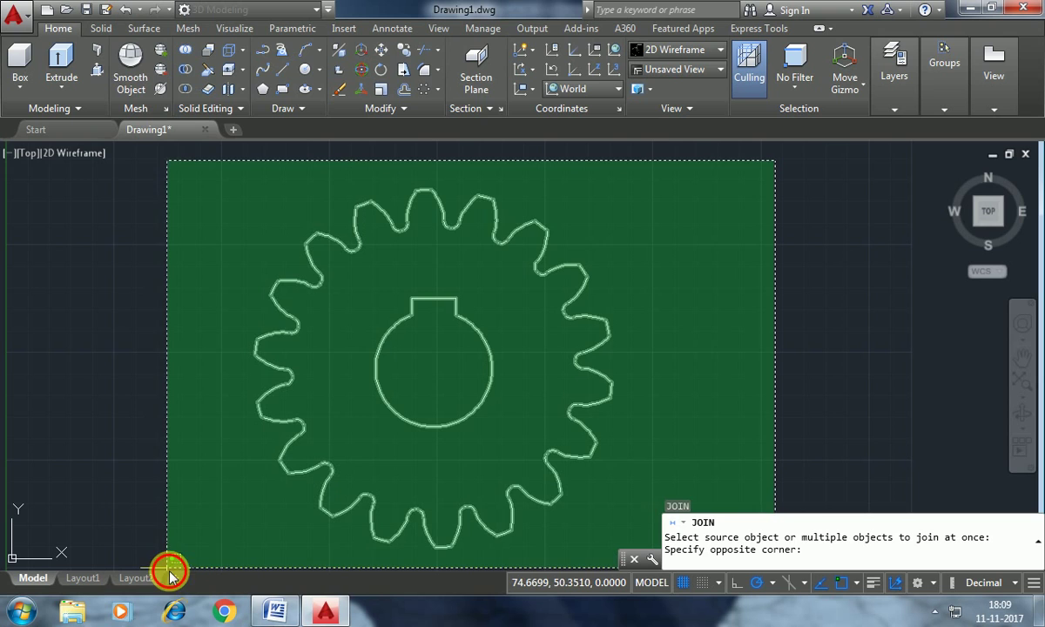
key("Return")
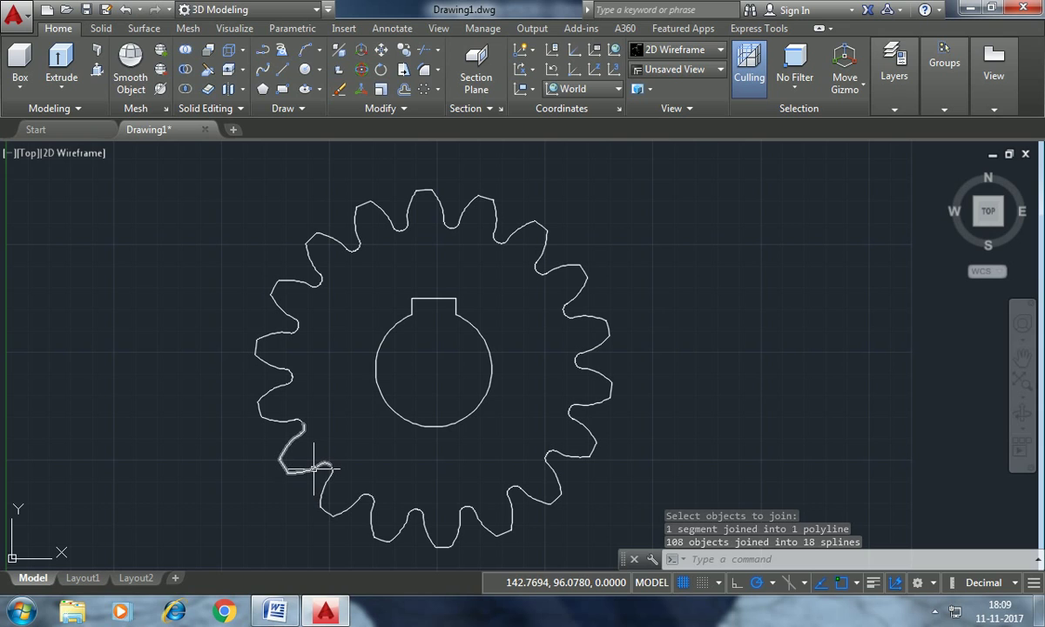
Run JOIN again on the gear to merge the tooth outline into one spline
type("jj")
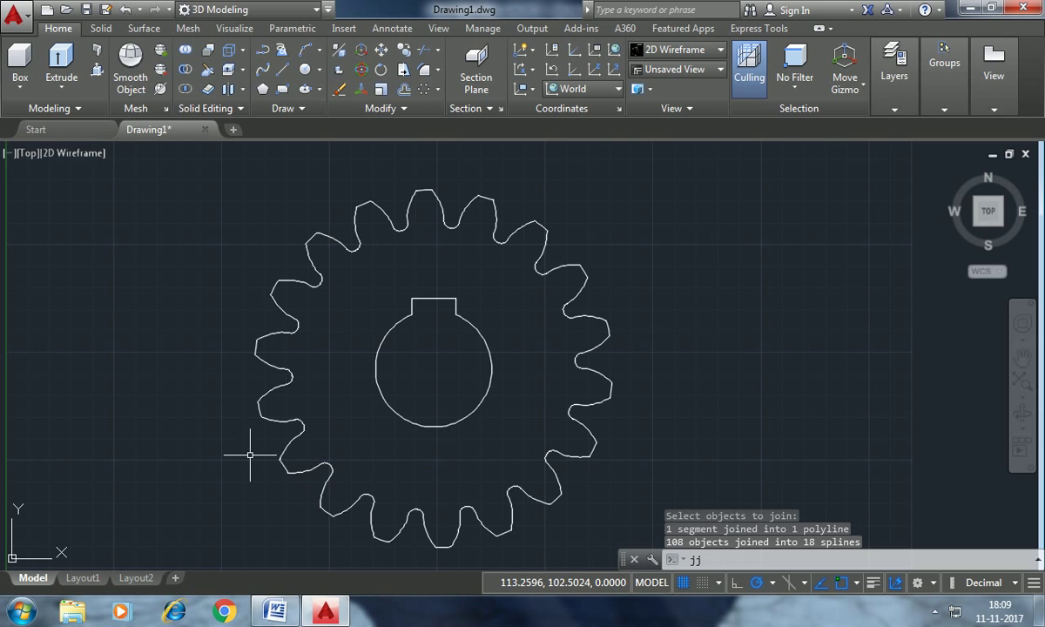
key("Return")
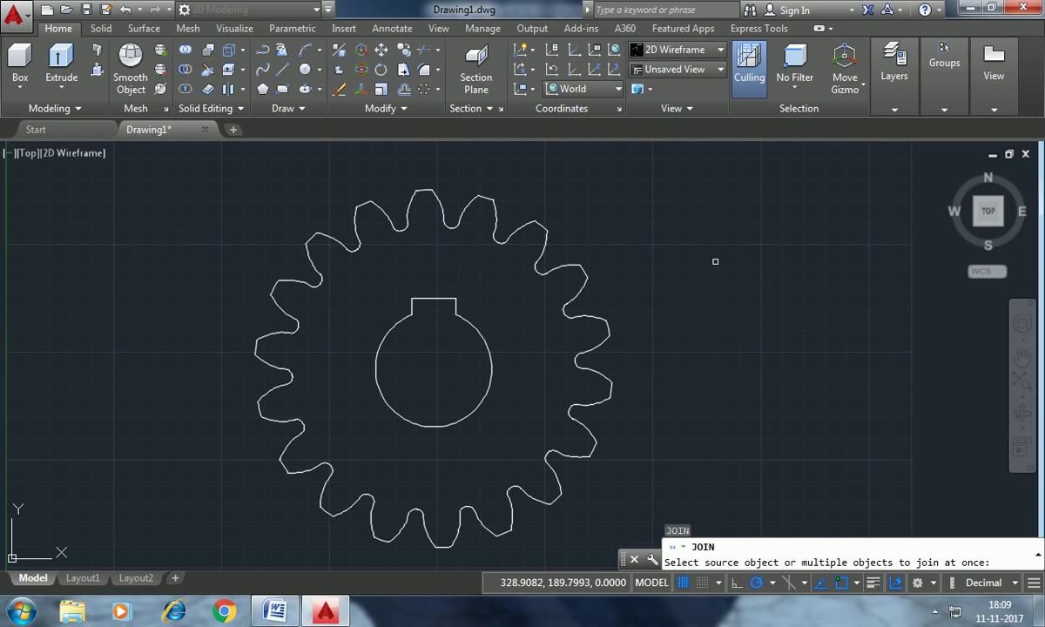
left_click(715, 179)
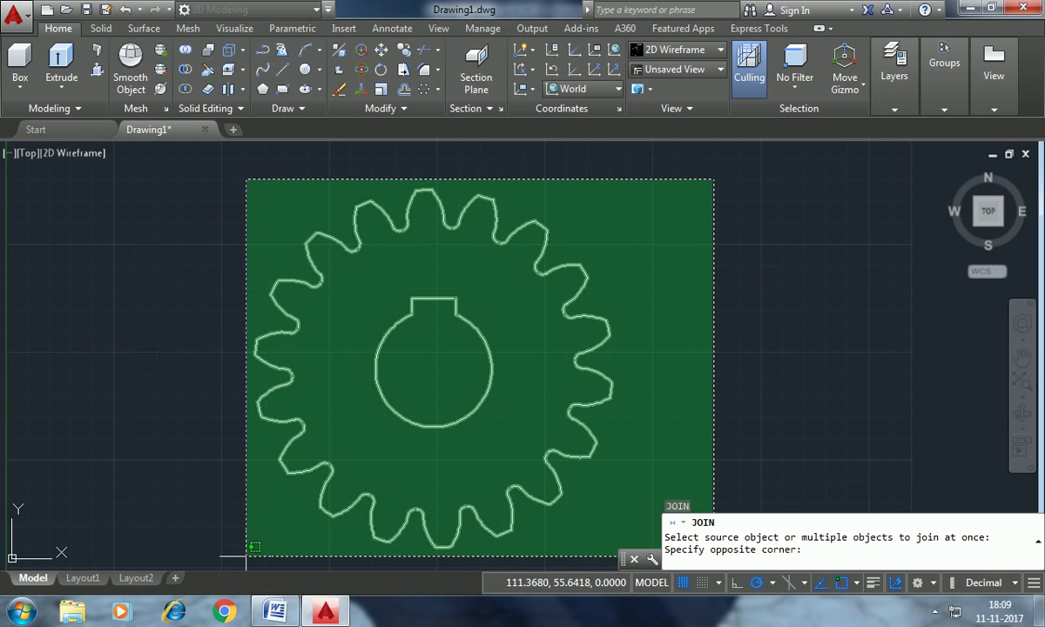
left_click(246, 556)
key("Return")
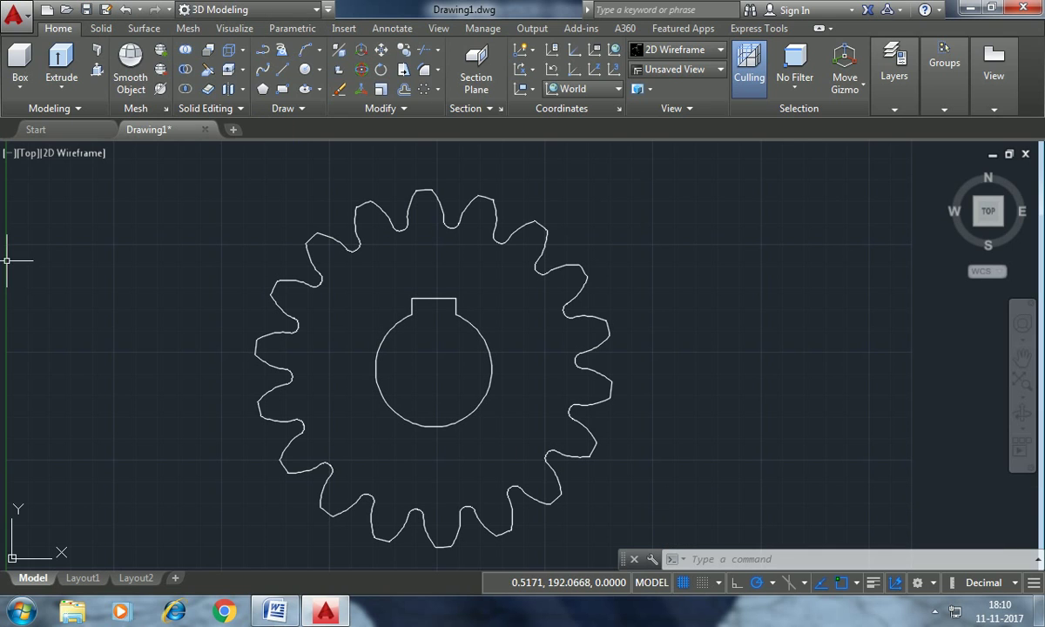
Switch to SW Isometric view with the Conceptual visual style, then start EXTRUDE
left_click(25, 154)
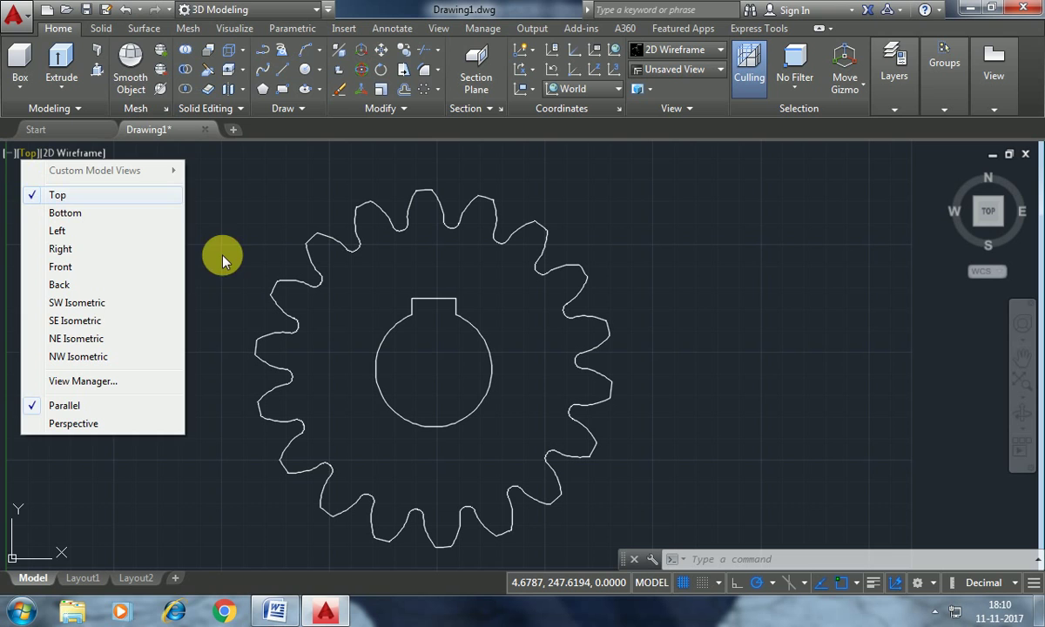
left_click(92, 302)
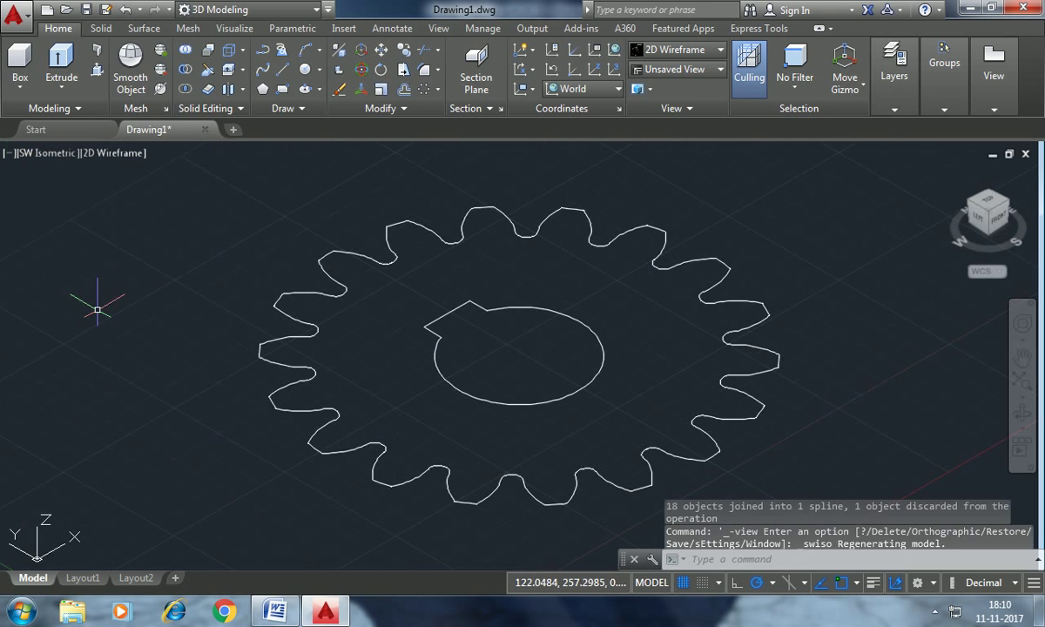
left_click(114, 154)
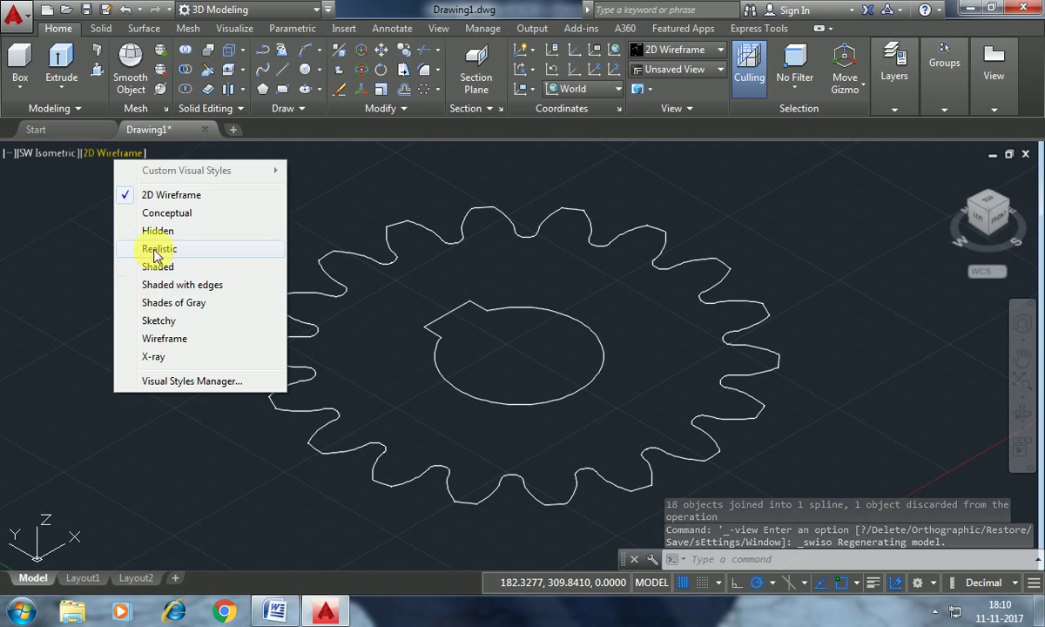
left_click(198, 215)
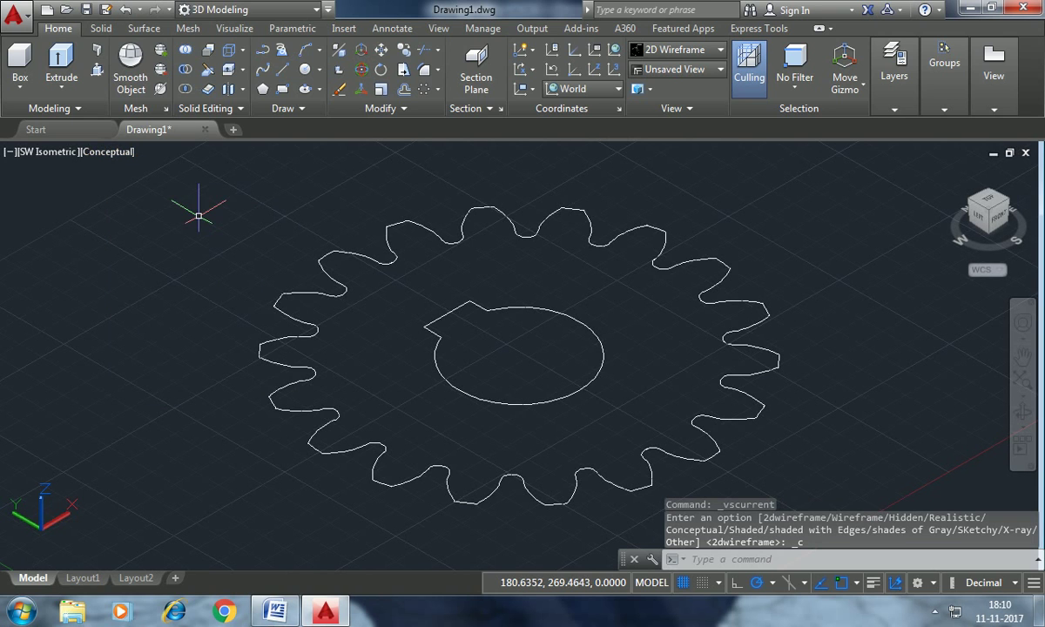
left_click(61, 54)
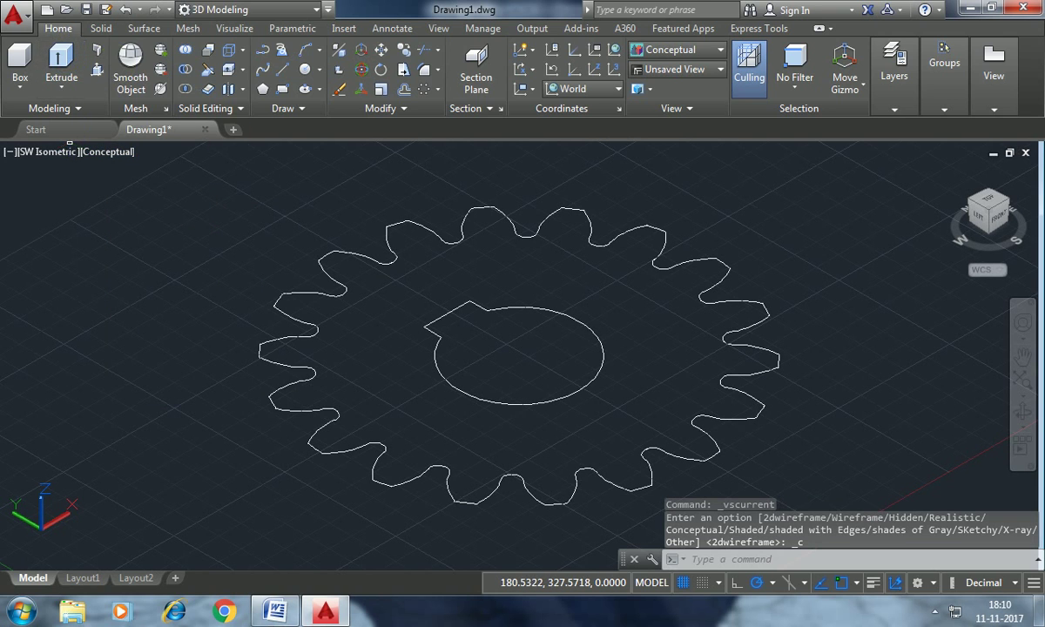
Extrude the toothed gear outline 25 units and switch to 2D Wireframe display
left_click(308, 324)
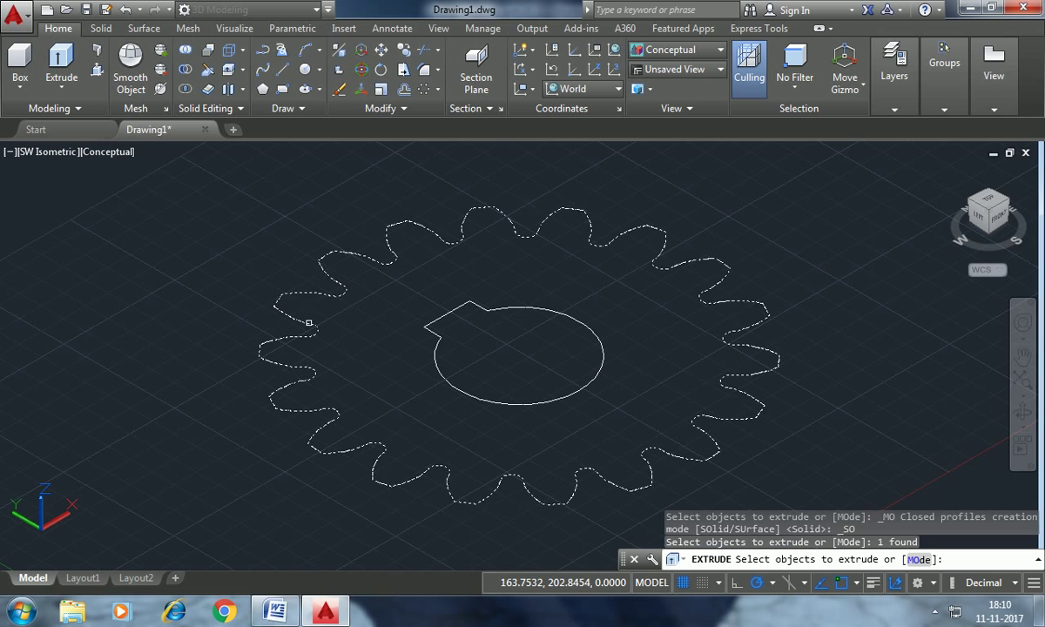
key("Return")
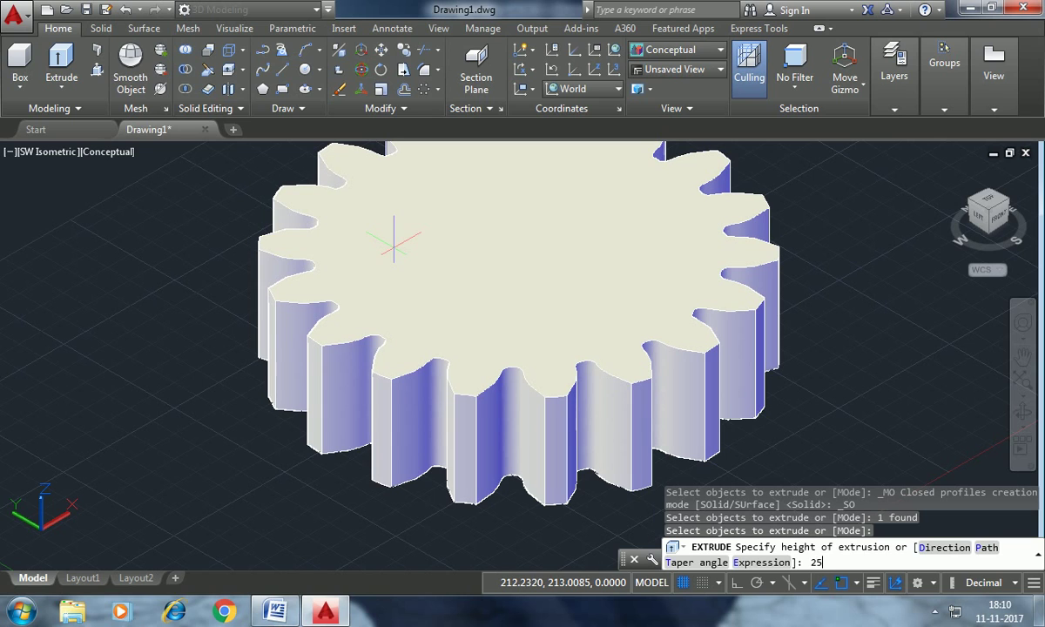
key("Return")
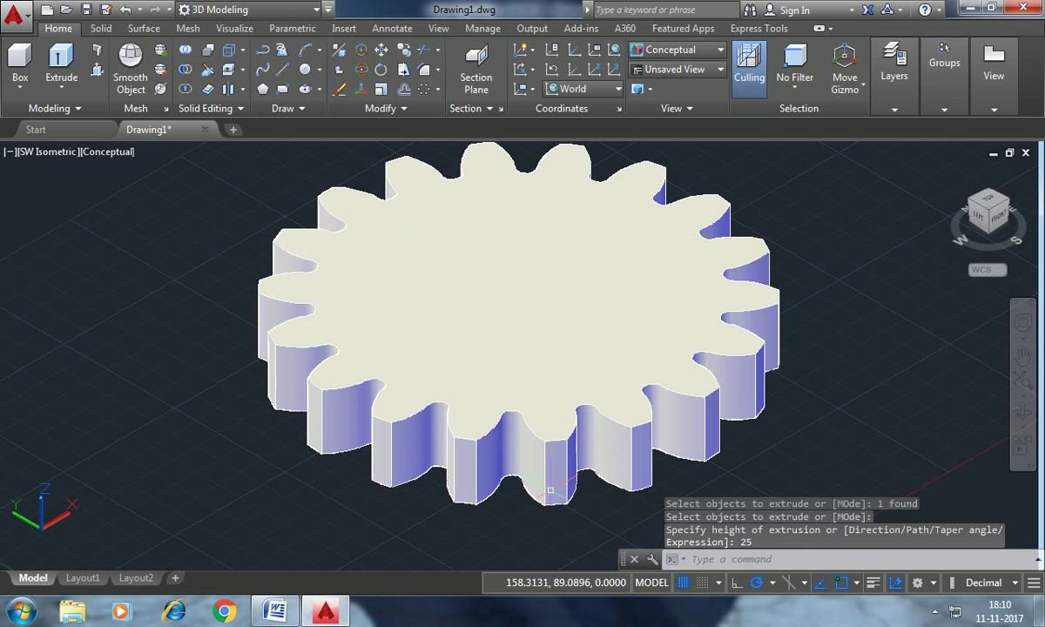
left_click(106, 154)
left_click(112, 196)
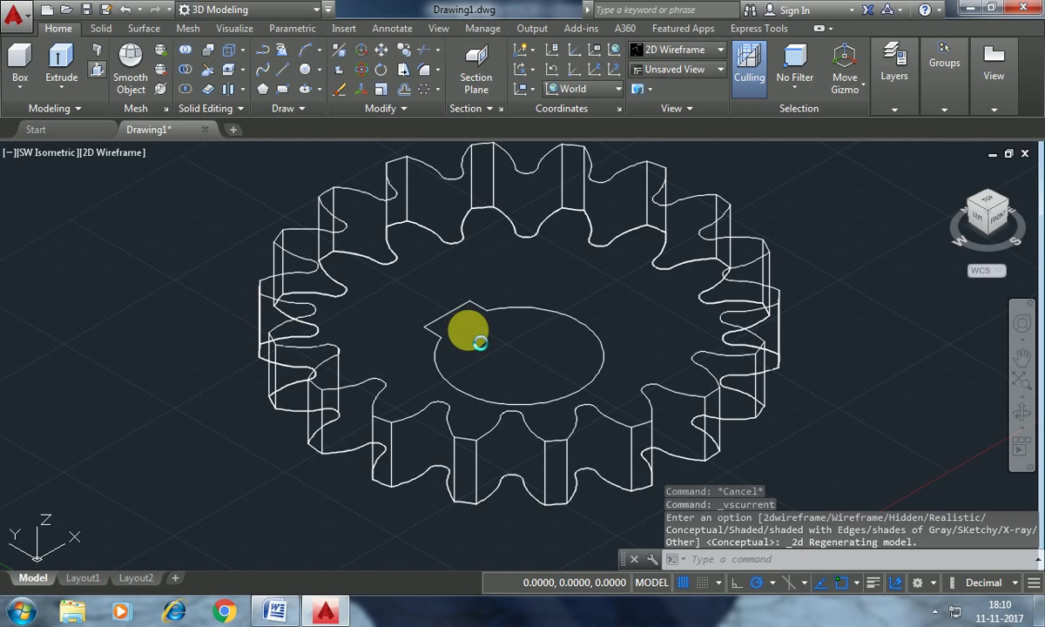
Extrude the keyed bore profile into a tall cylinder and return to Conceptual style
left_click(518, 423)
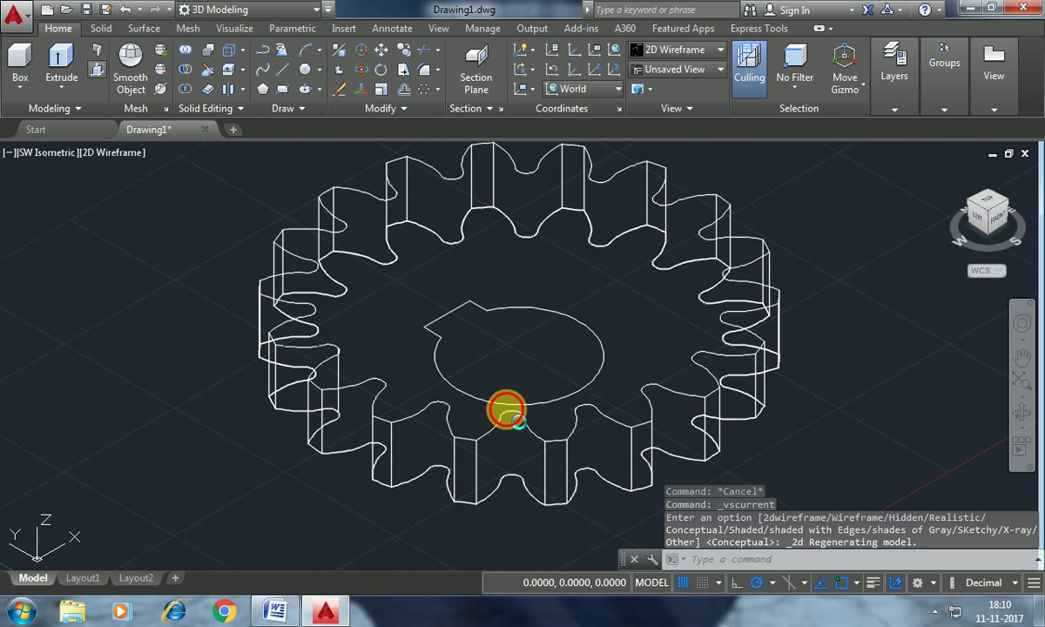
left_click(97, 50)
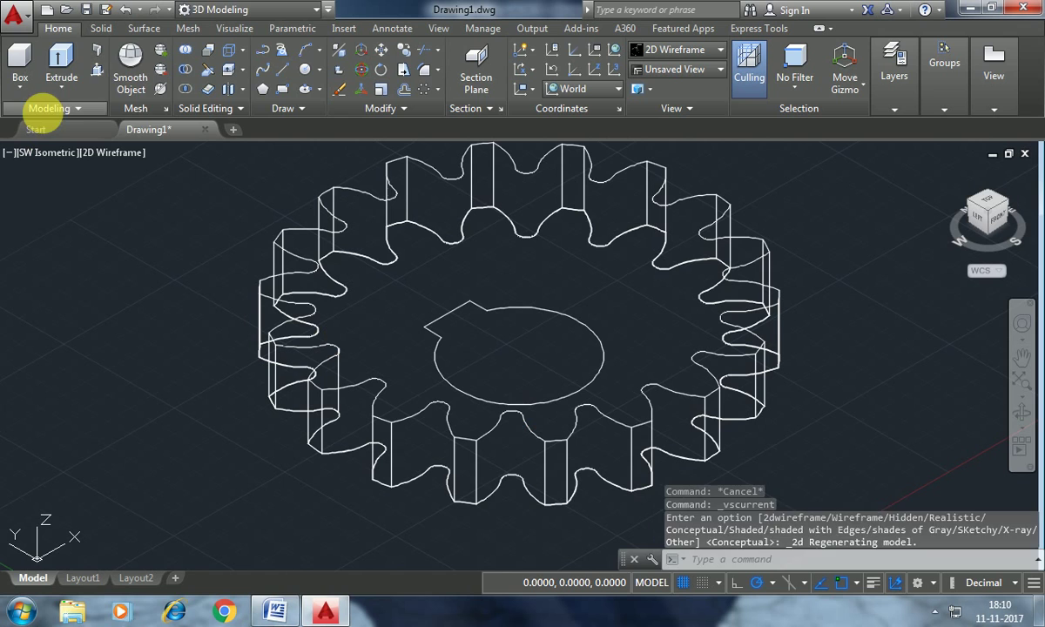
left_click(59, 58)
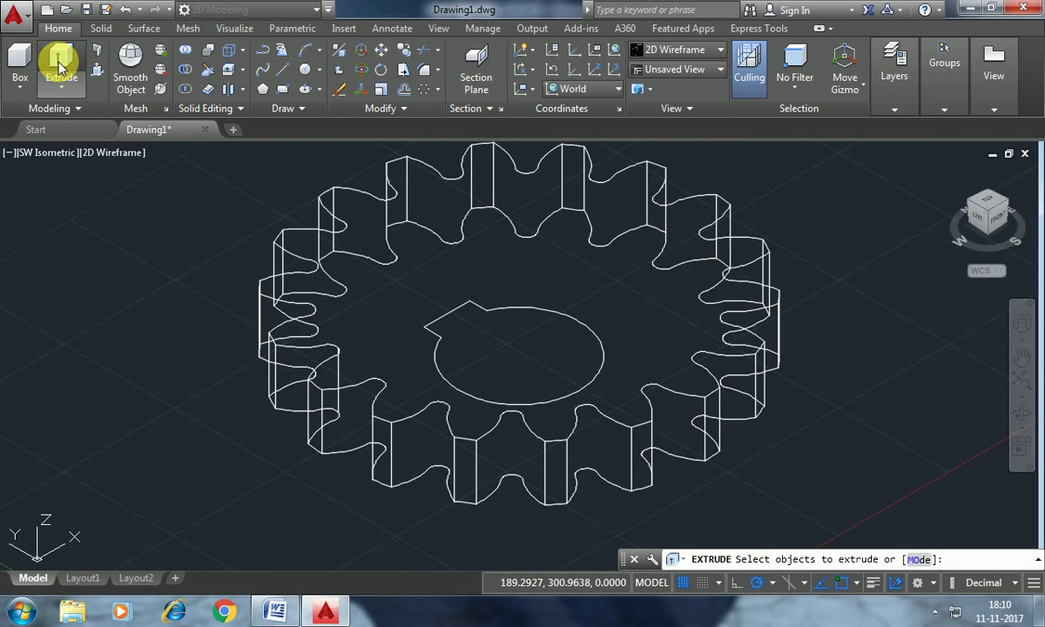
left_click(453, 386)
key("Return")
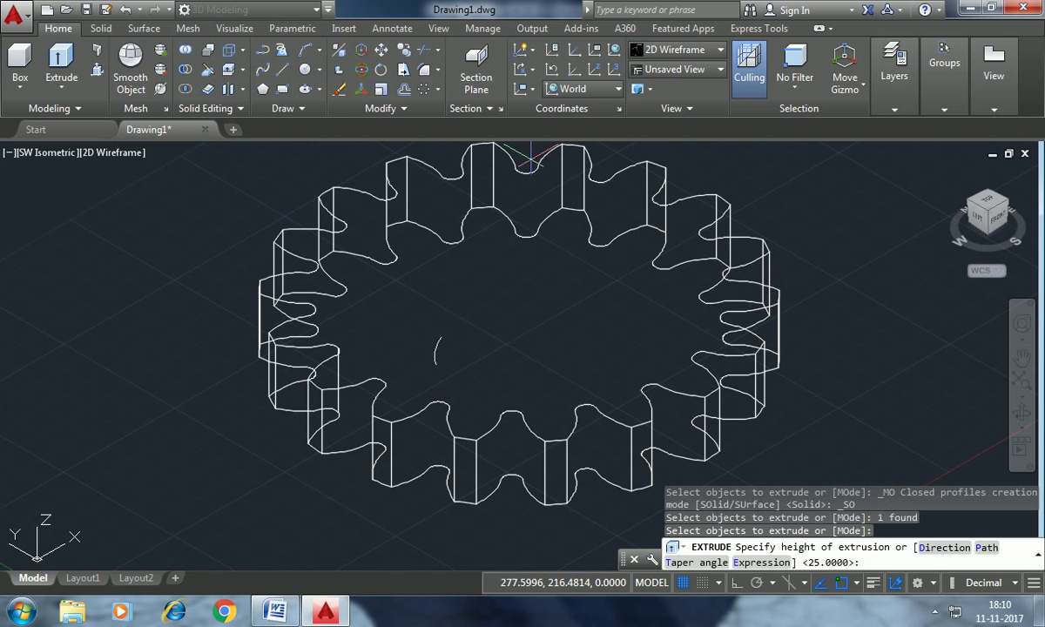
left_click(807, 174)
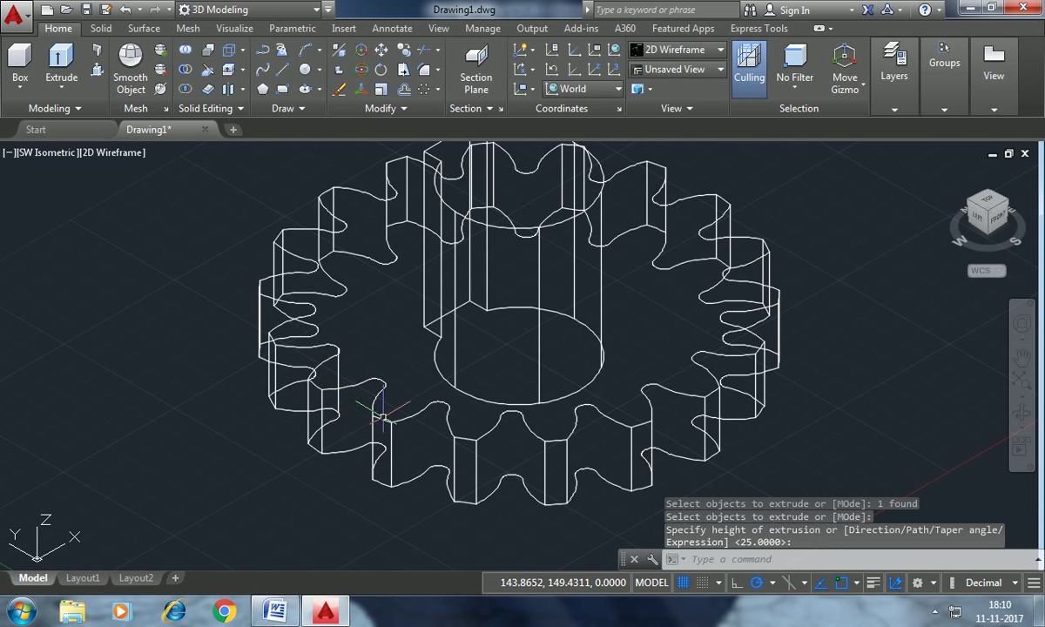
left_click(113, 153)
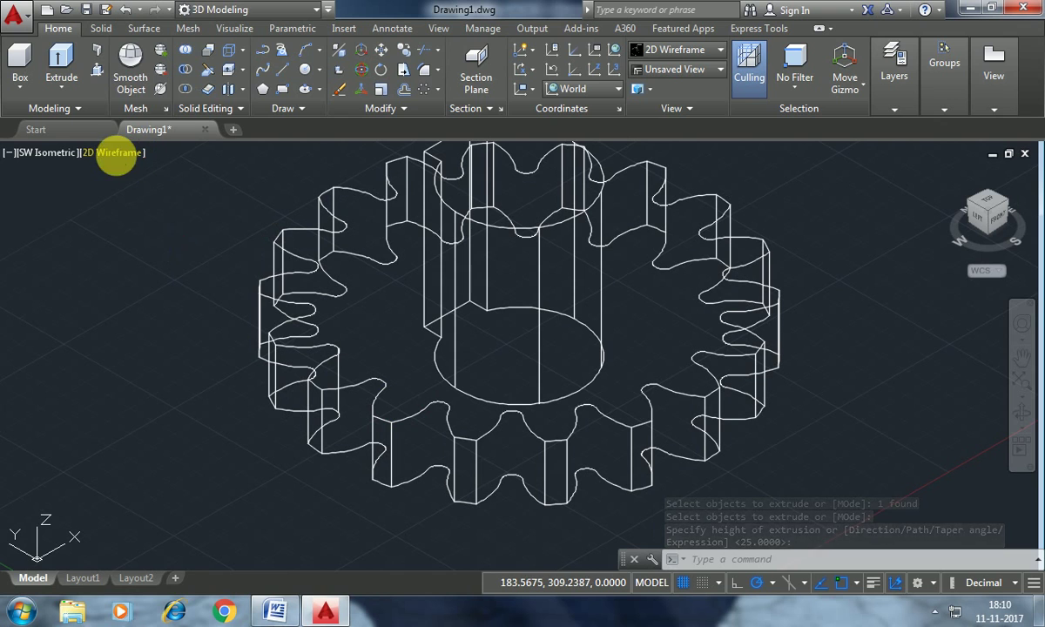
left_click(165, 213)
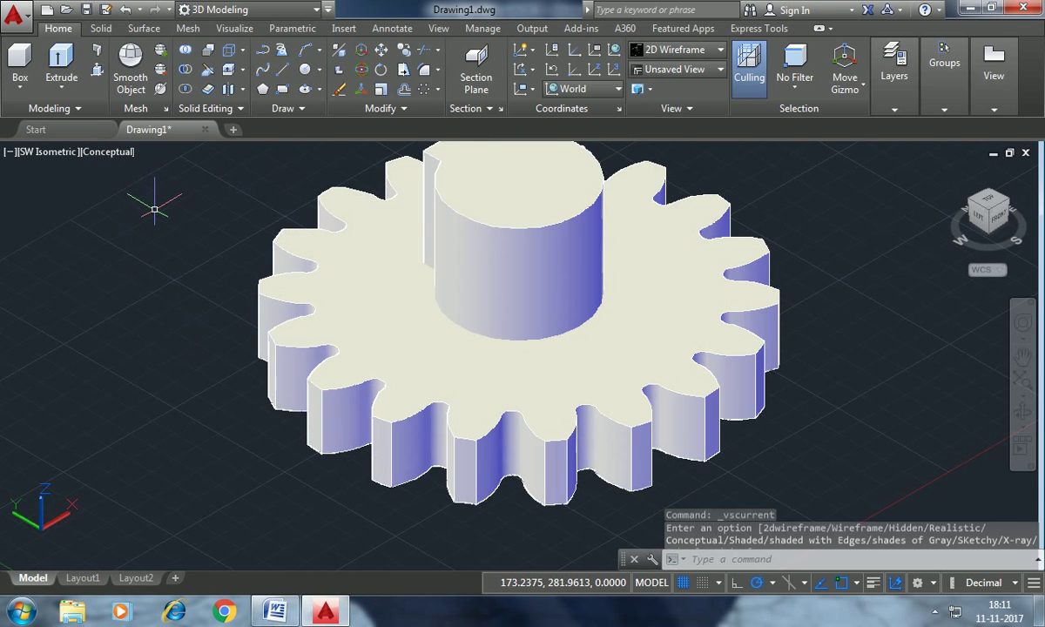
Subtract the keyed bore cylinder from the gear solid, then nudge the view down
left_click(185, 73)
left_click(346, 276)
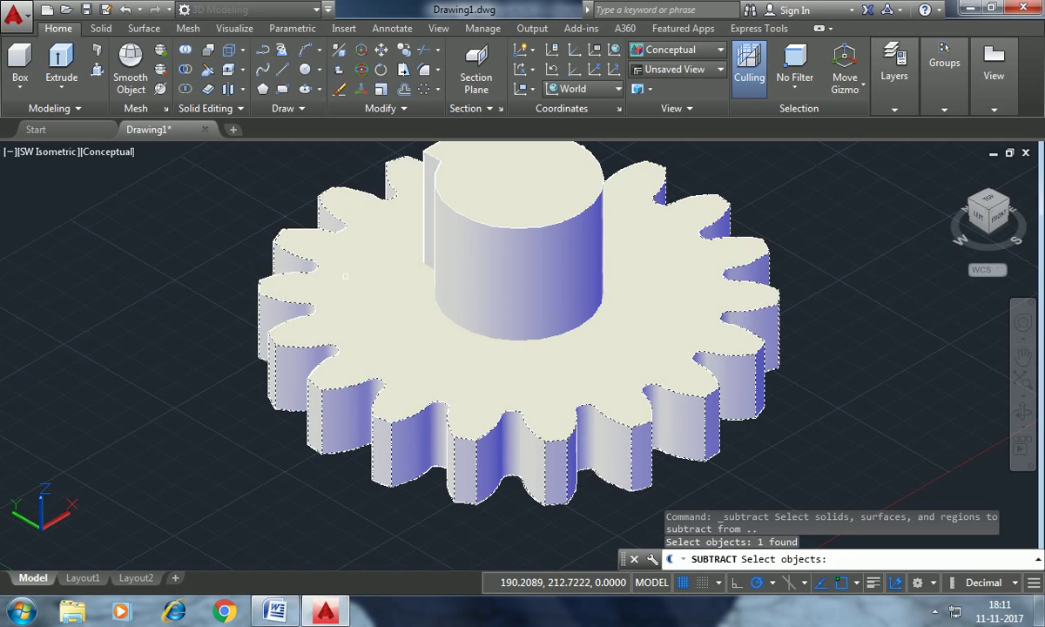
key("Return")
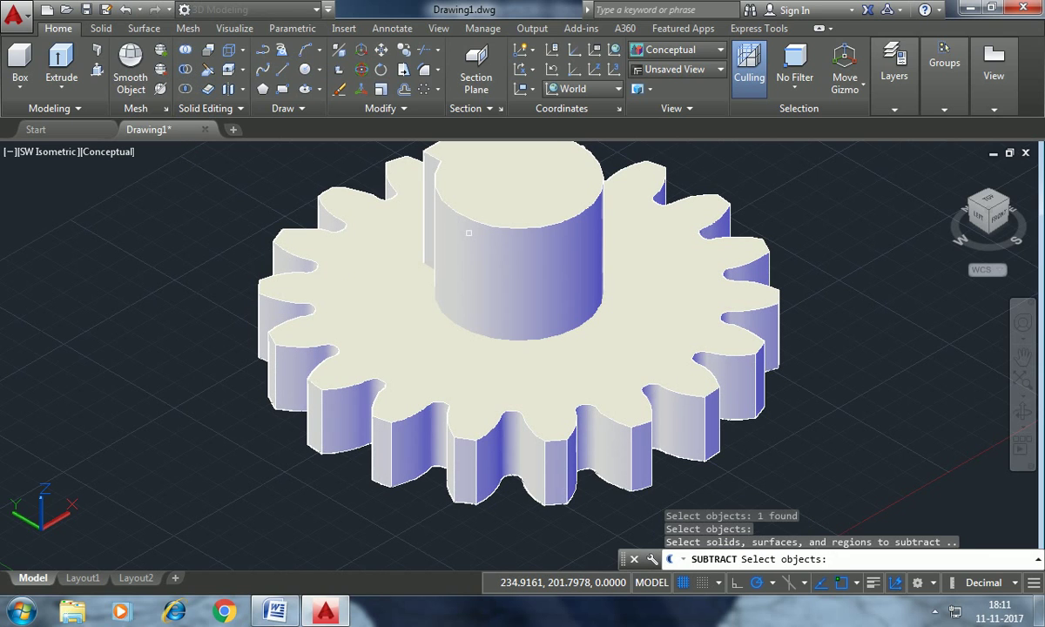
left_click(468, 232)
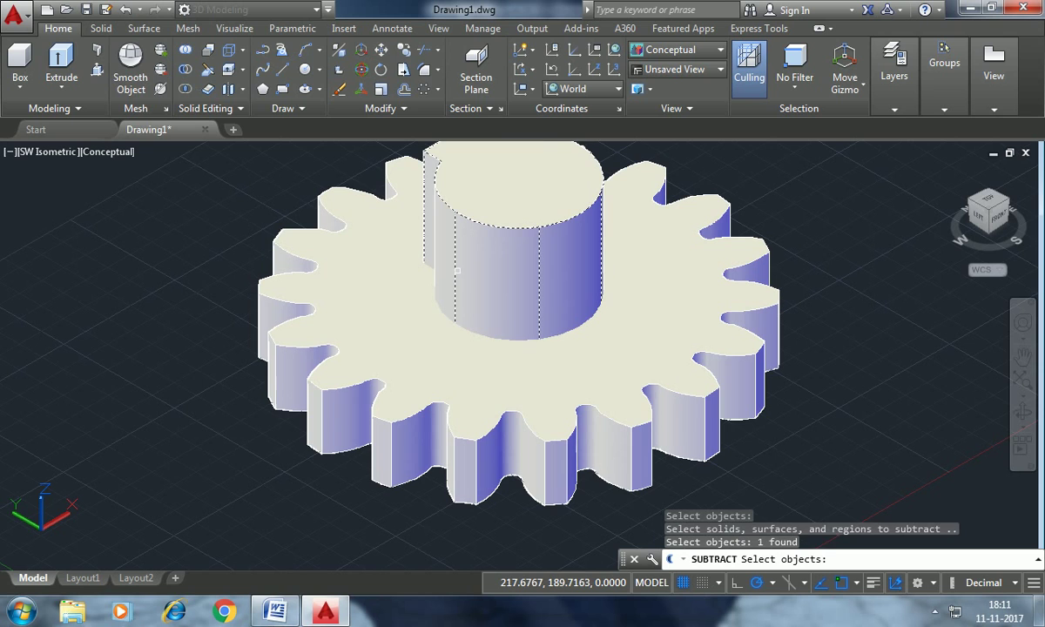
key("Return")
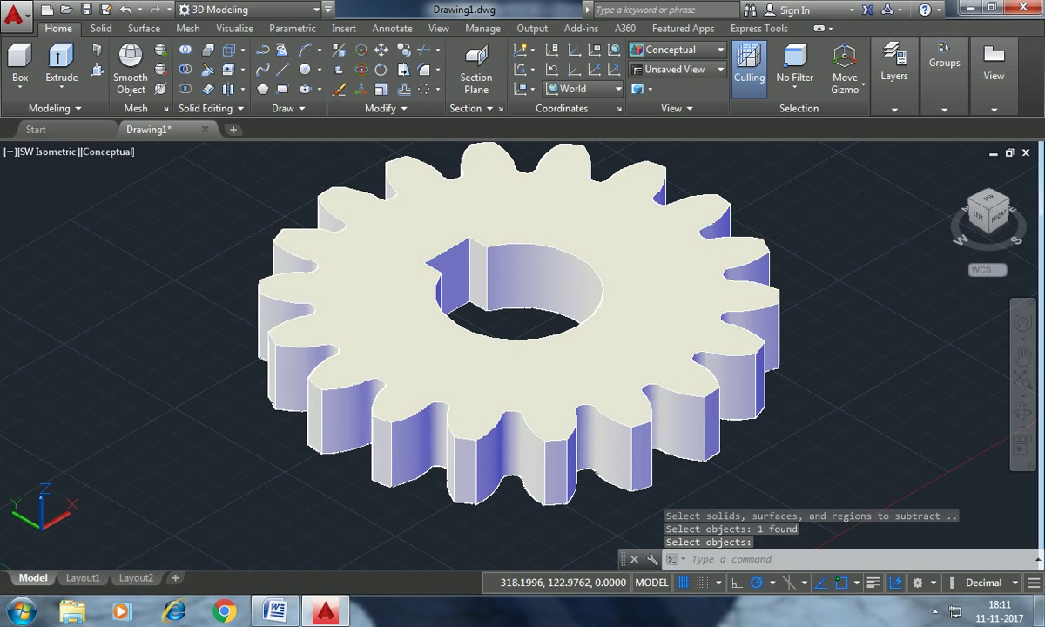
middle_click_drag(829, 234, 829, 262)
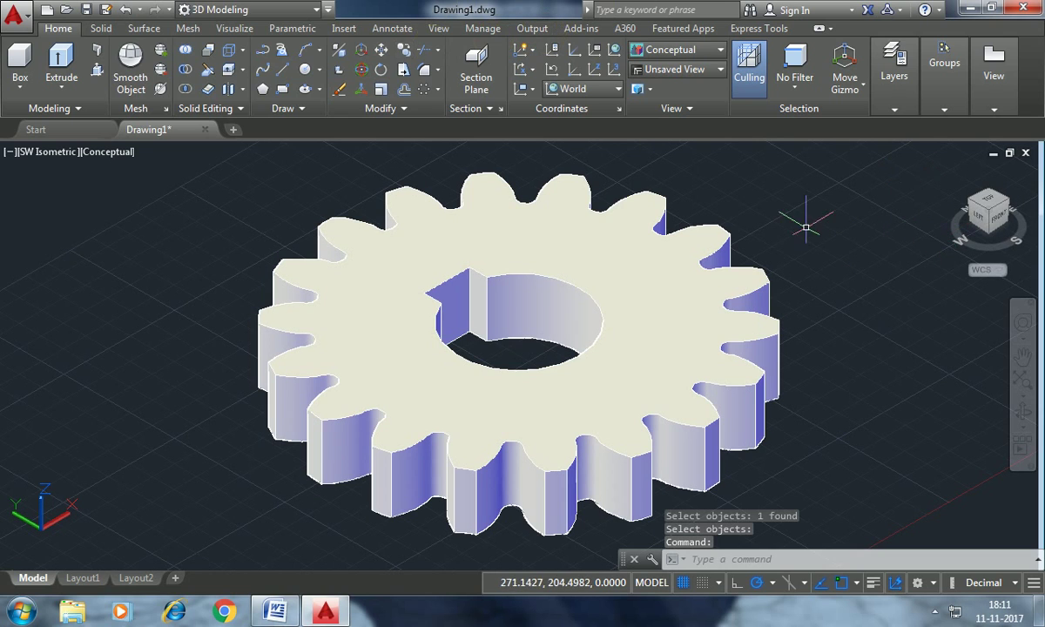
middle_click(462, 166)
Show the gear in Shaded visual style and orbit it slightly with the ViewCube
left_click(48, 151)
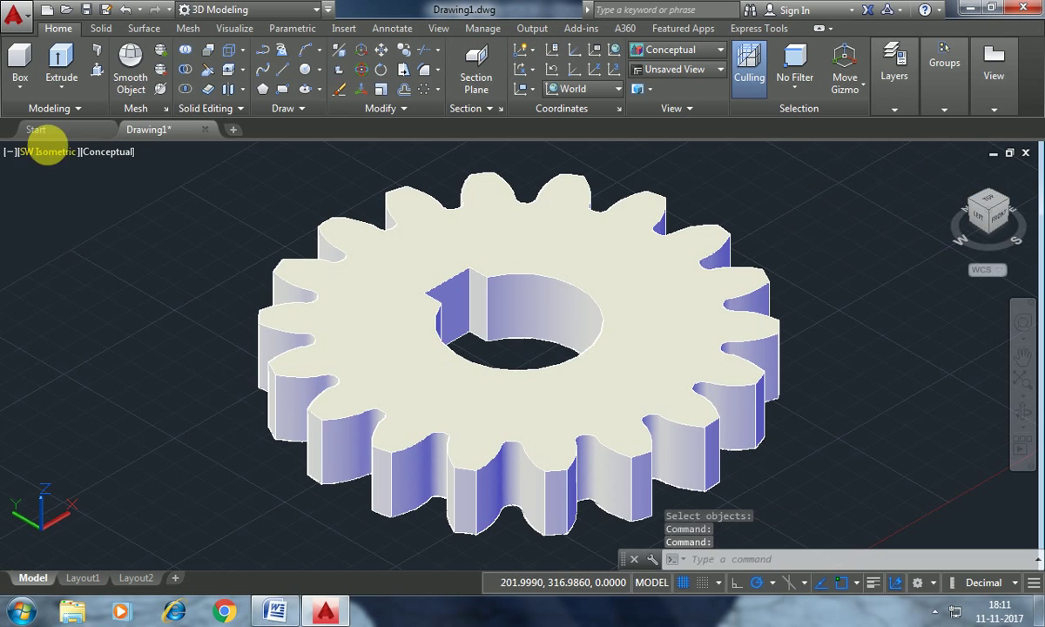
left_click(96, 152)
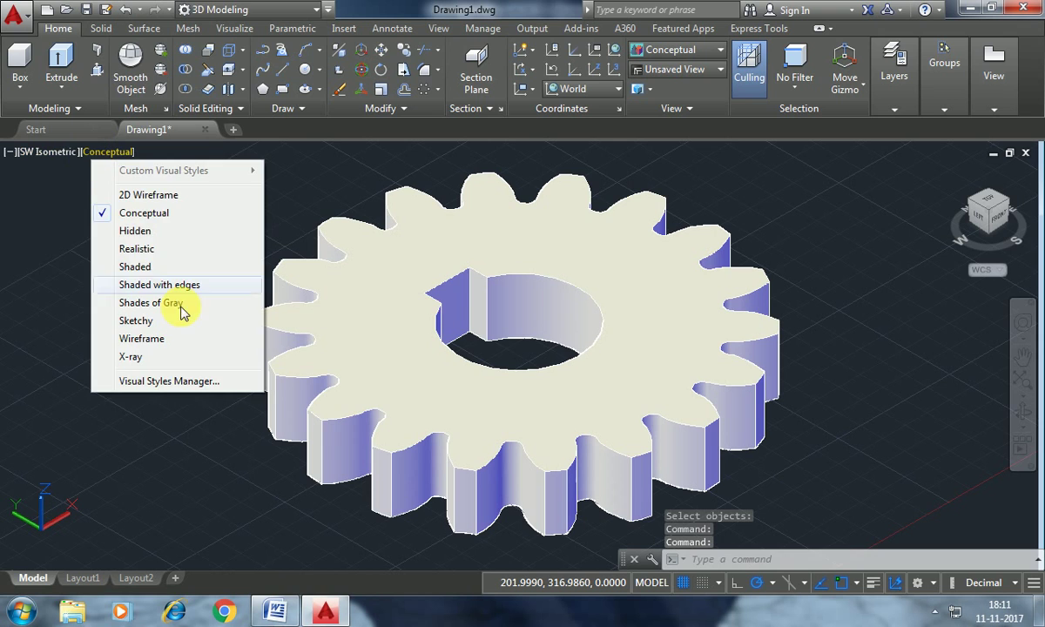
left_click(135, 268)
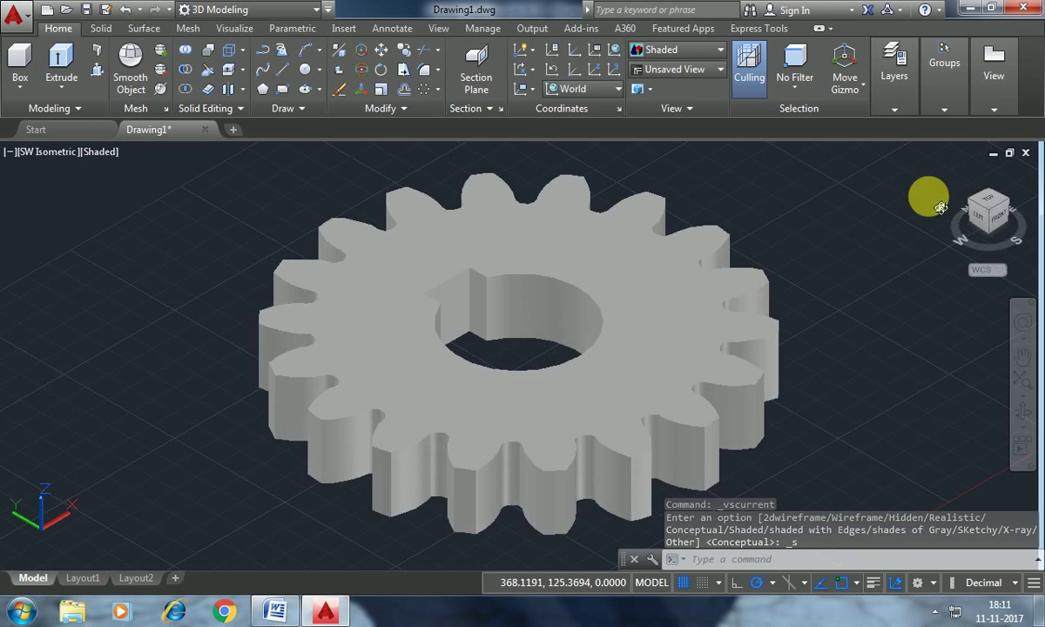
left_click_drag(940, 207, 875, 201)
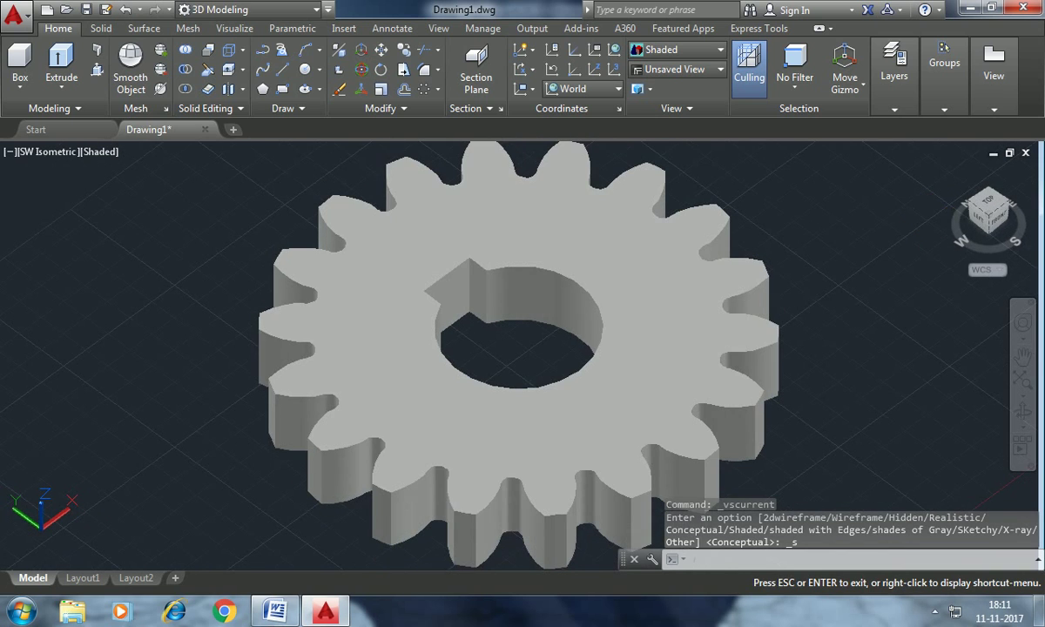